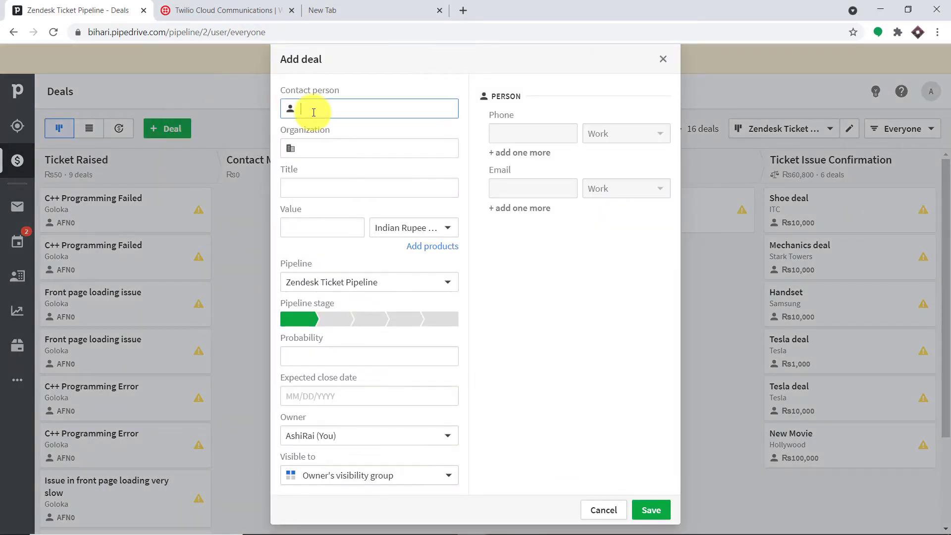
- Enter the contact person, organization MI6, deal title 'New Contract' and value 1000
type("J")
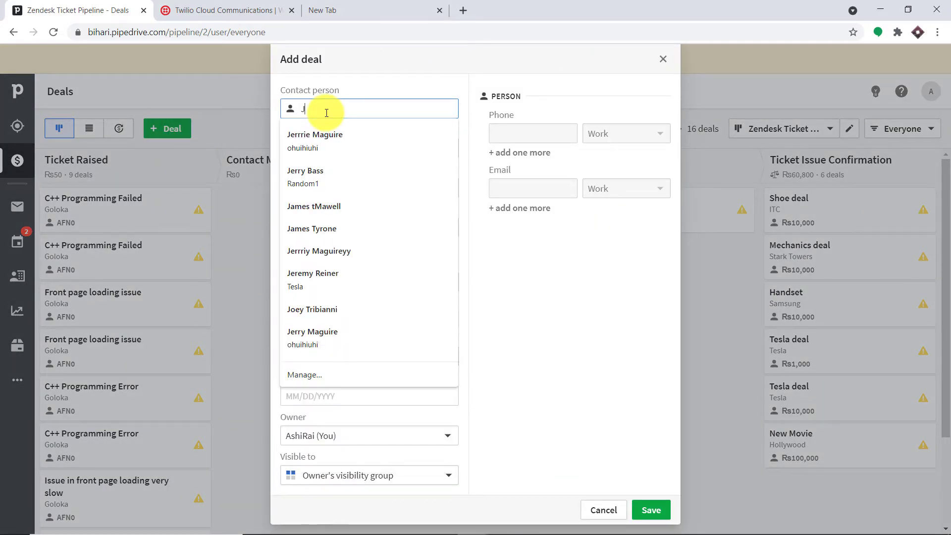
type("ames Bond")
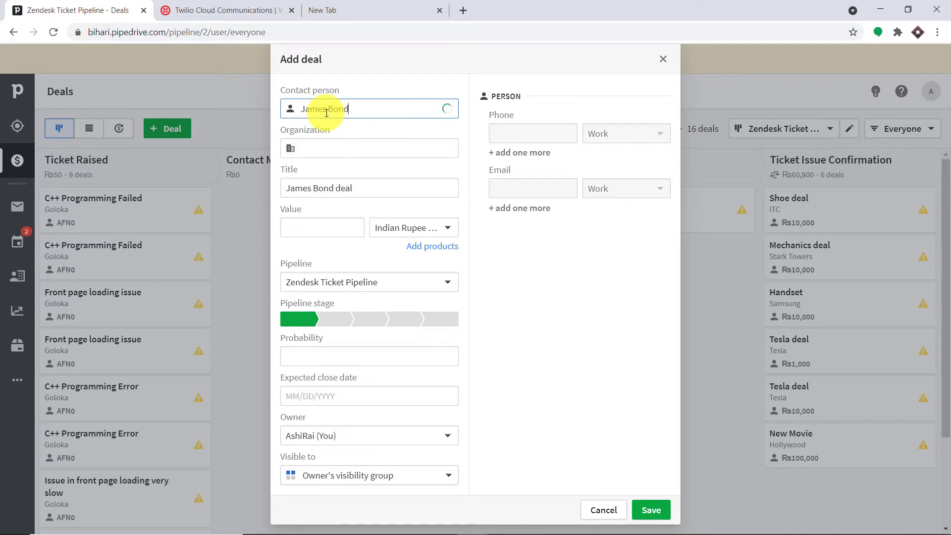
left_click(342, 155)
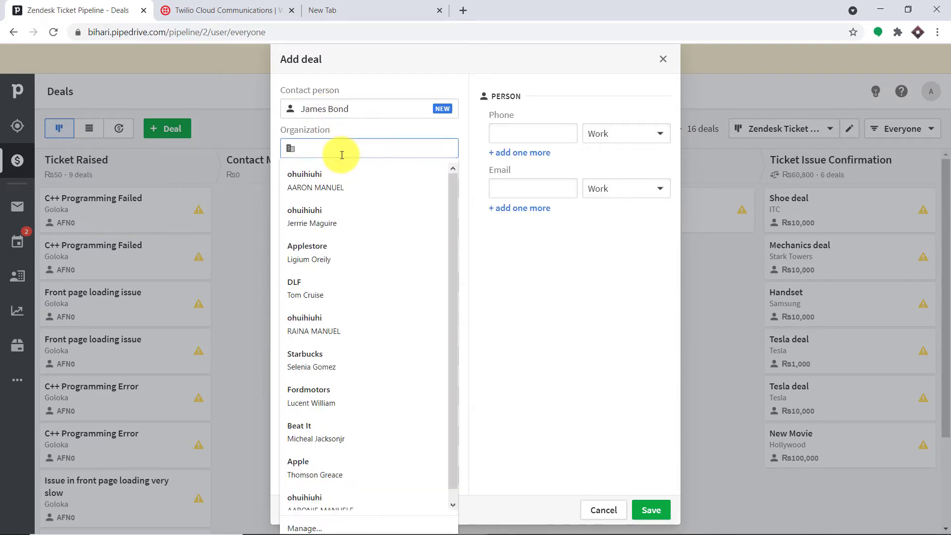
type("MI6")
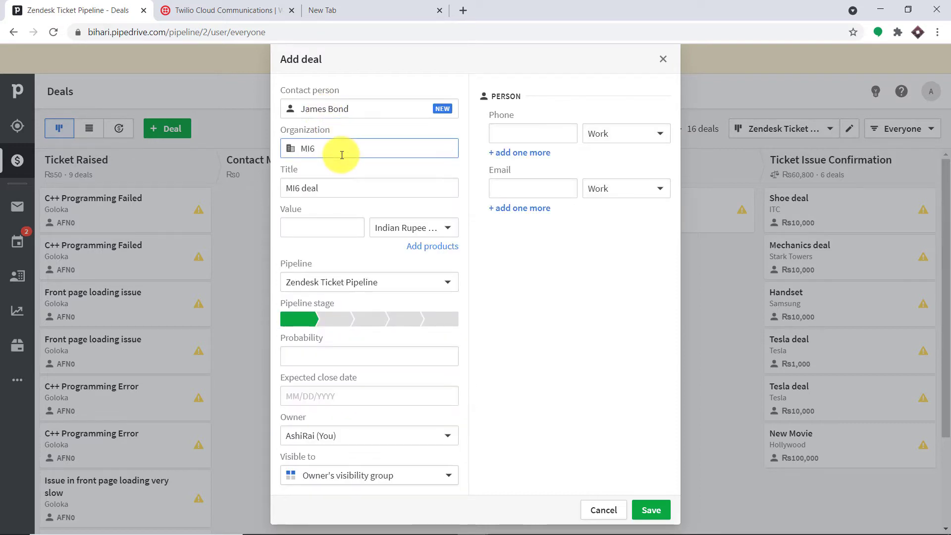
key("Tab")
key("BackSpace")
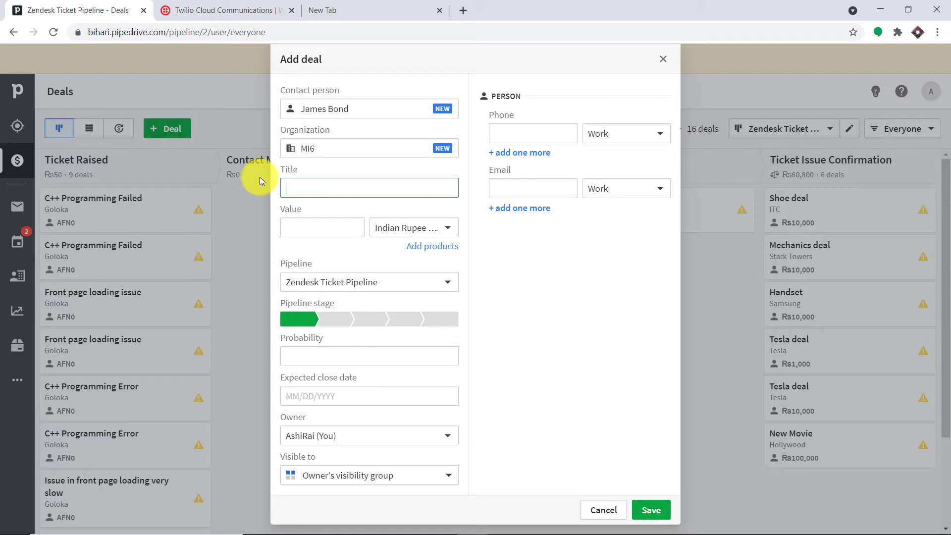
type("New Contract")
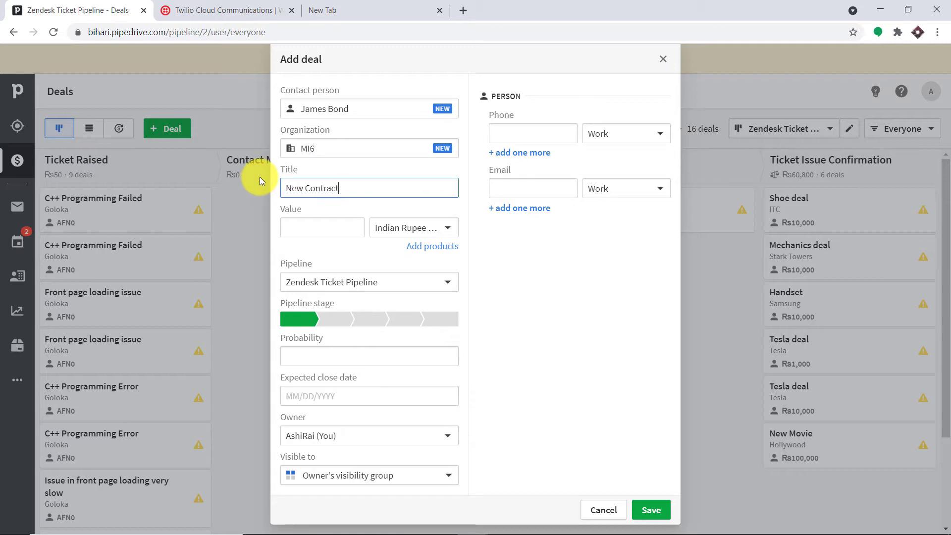
left_click(292, 221)
type("1")
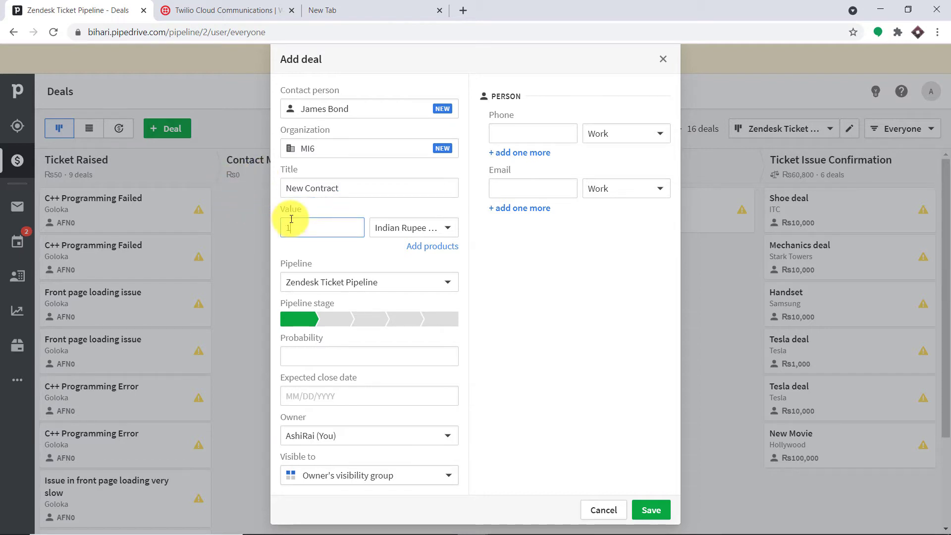
type("000")
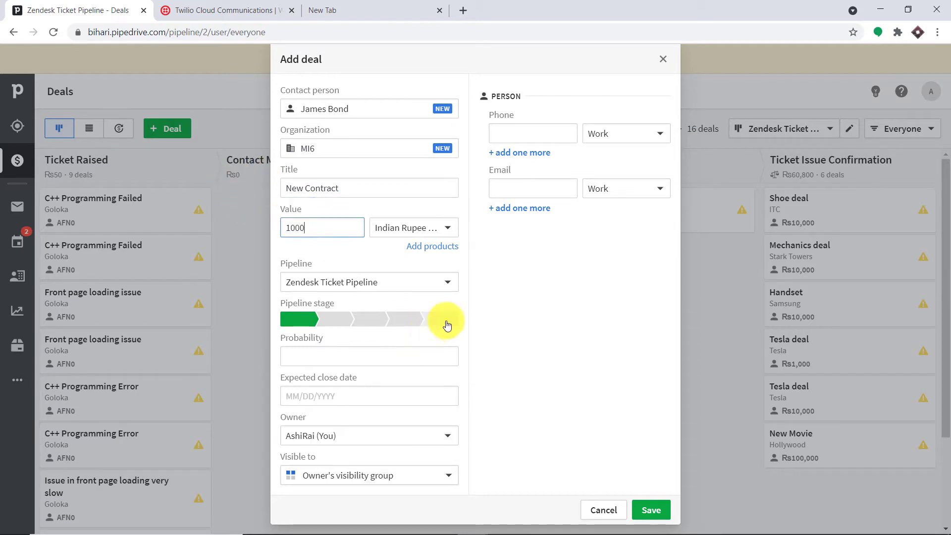
- Put the deal in the final stage with 50% probability and a 04/30/2021 close date
left_click(446, 323)
left_click(389, 355)
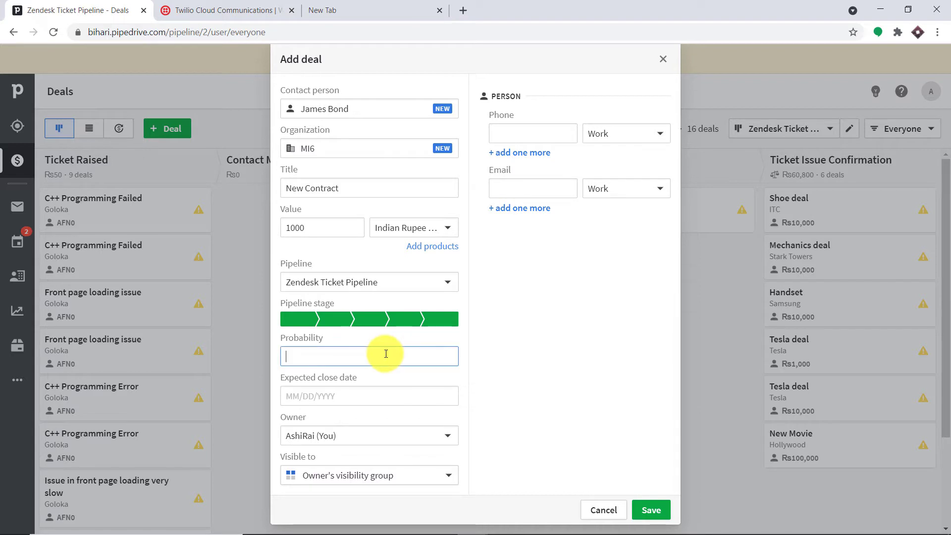
type("50")
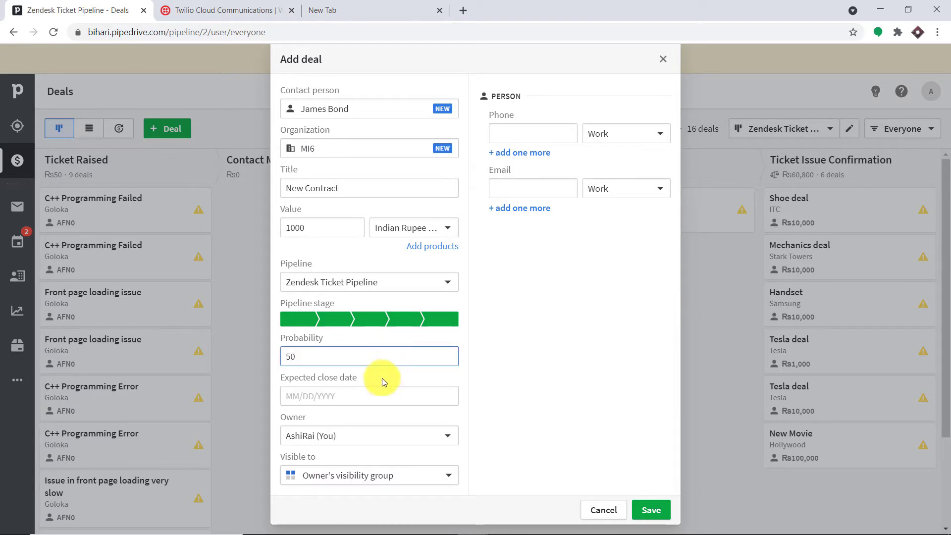
left_click(378, 395)
left_click(392, 361)
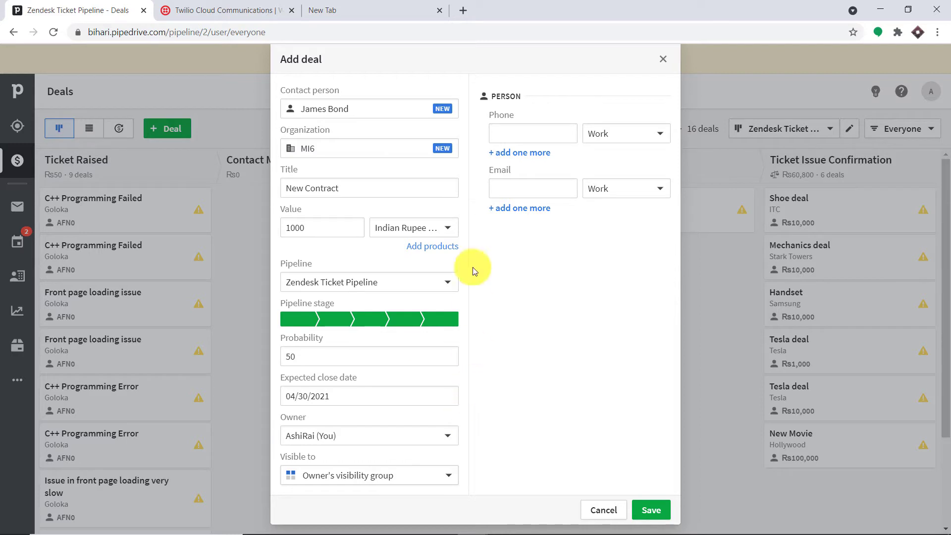
- Paste the contact's phone number into the Phone field
right_click(502, 133)
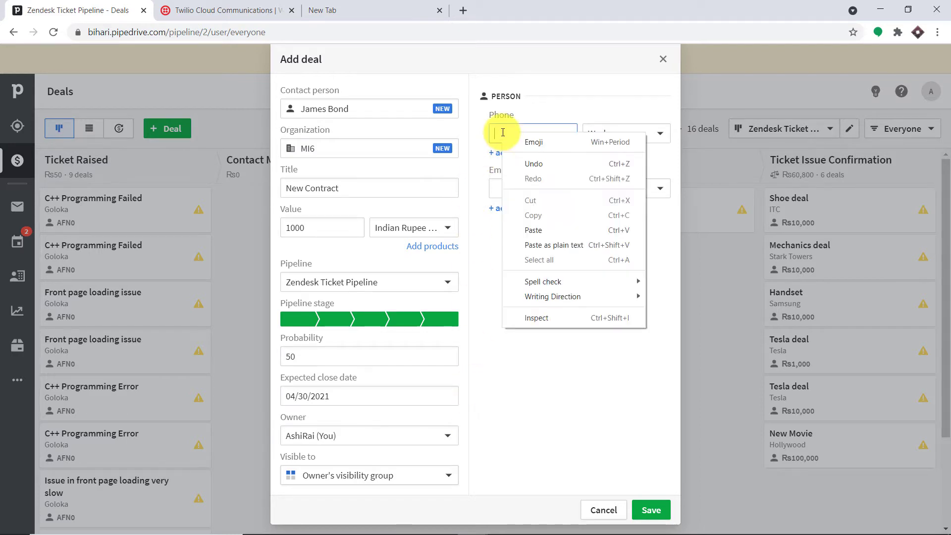
left_click(547, 232)
left_click(548, 261)
- Fill in the contact's e-mail address and save the deal
left_click(519, 188)
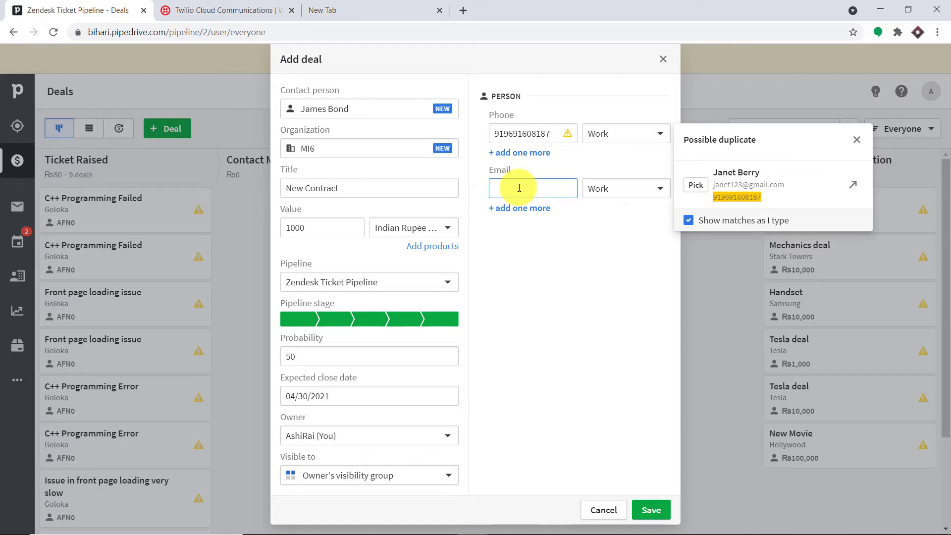
type("emai")
key("BackSpace")
key("BackSpace")
key("BackSpace")
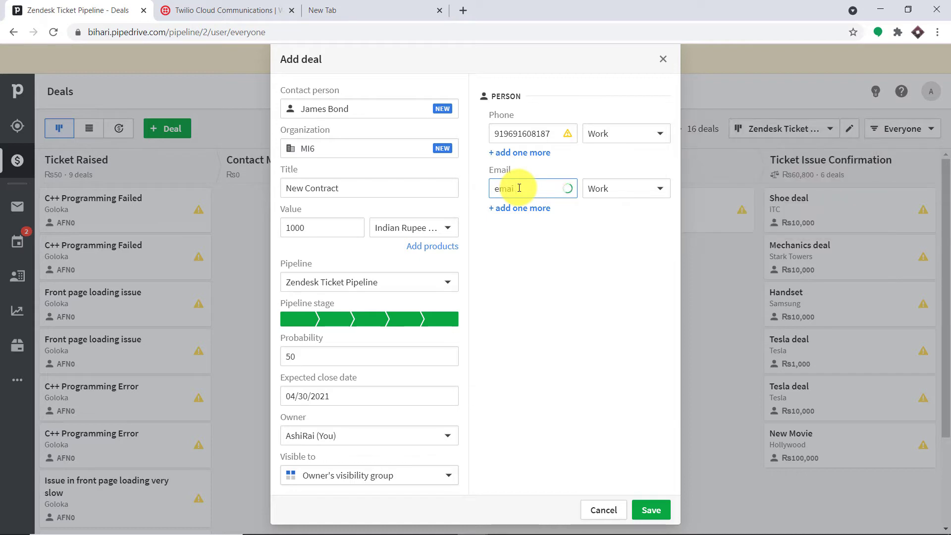
key("BackSpace")
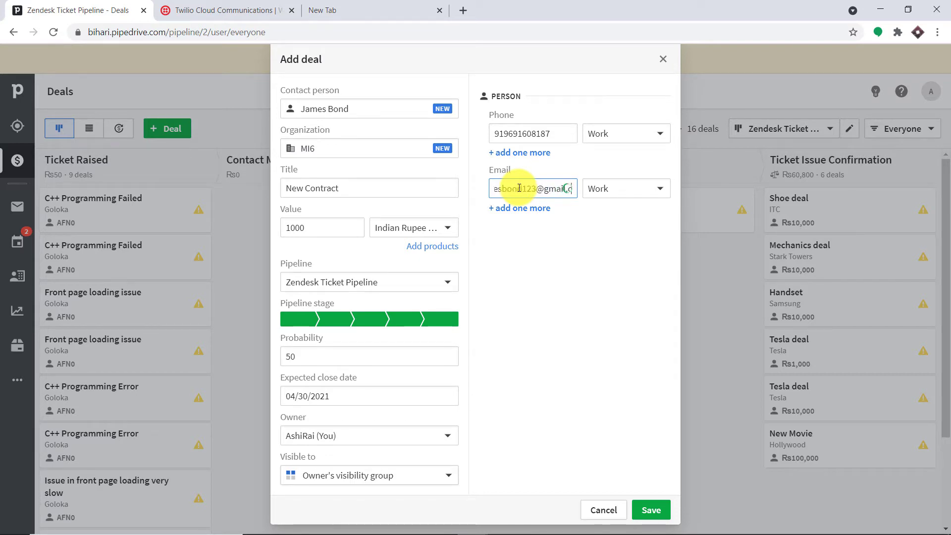
left_click(657, 512)
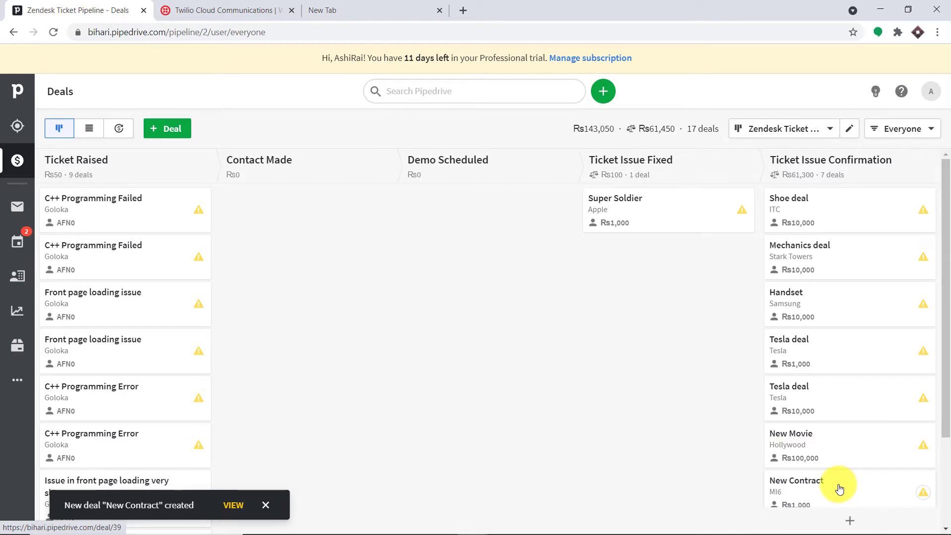
- Open the New Contract deal card from the Deals board
scroll(842, 491, "down", 2)
left_click(783, 434)
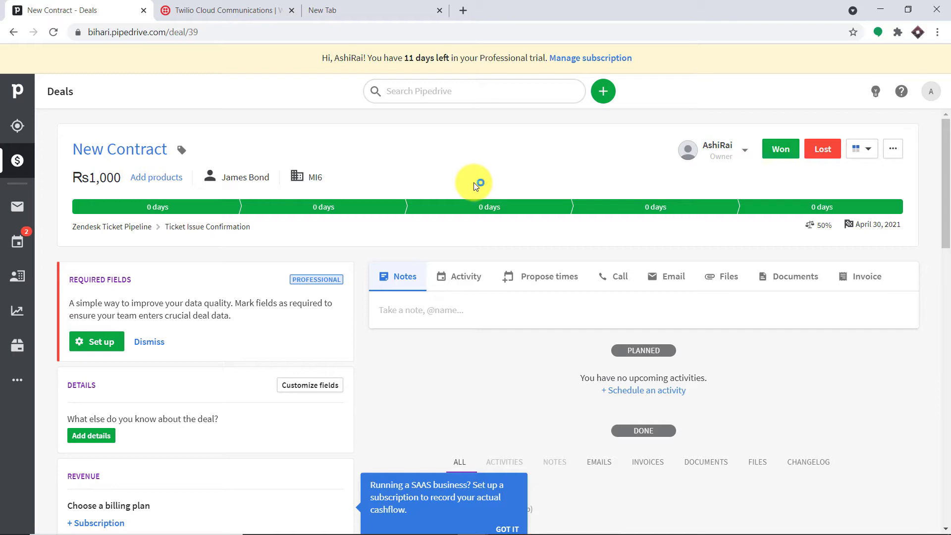
- Go to pabbly.com in the new tab, sign in, and launch Connect from All Apps
left_click(323, 7)
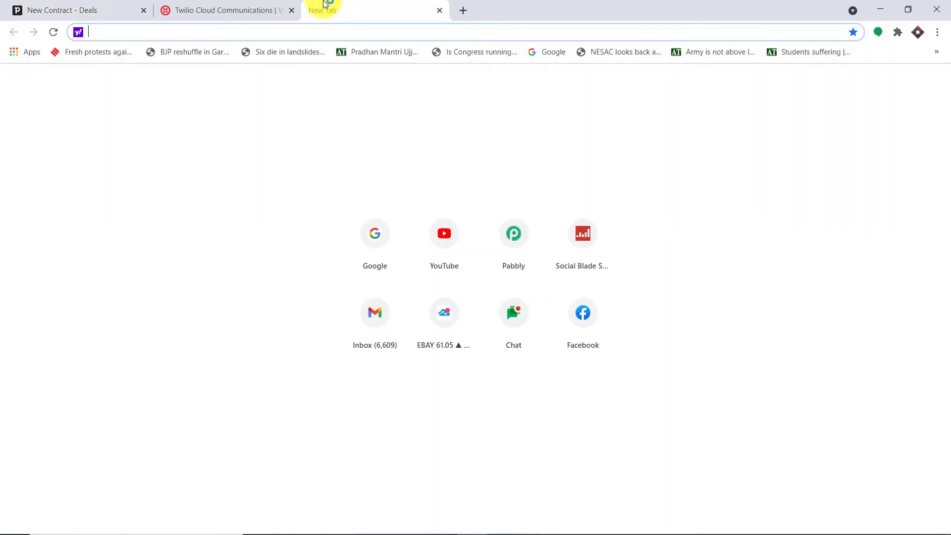
type("pabbly.com")
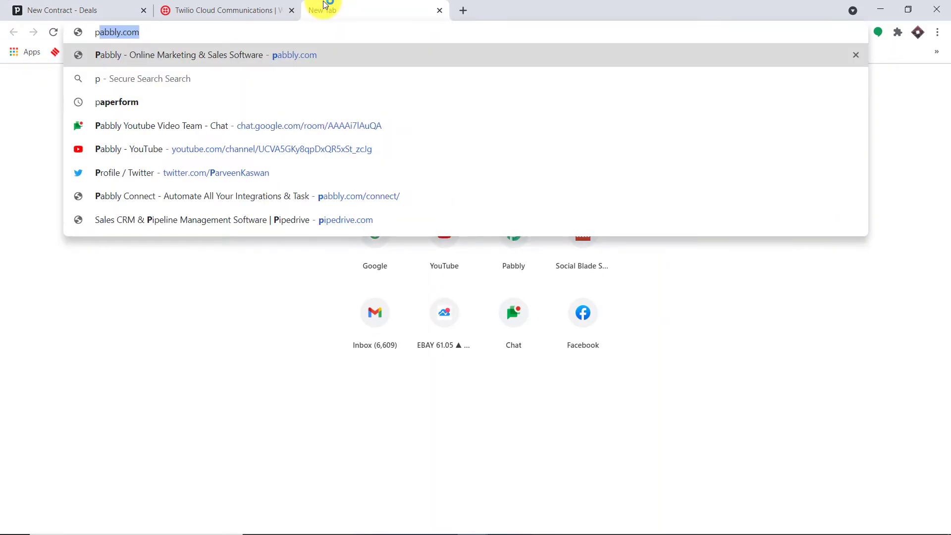
key("Return")
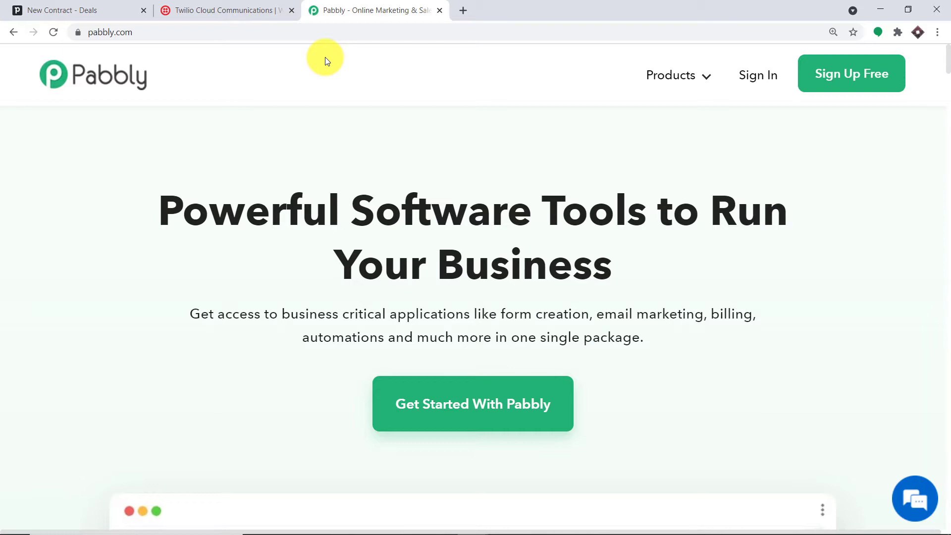
left_click(754, 75)
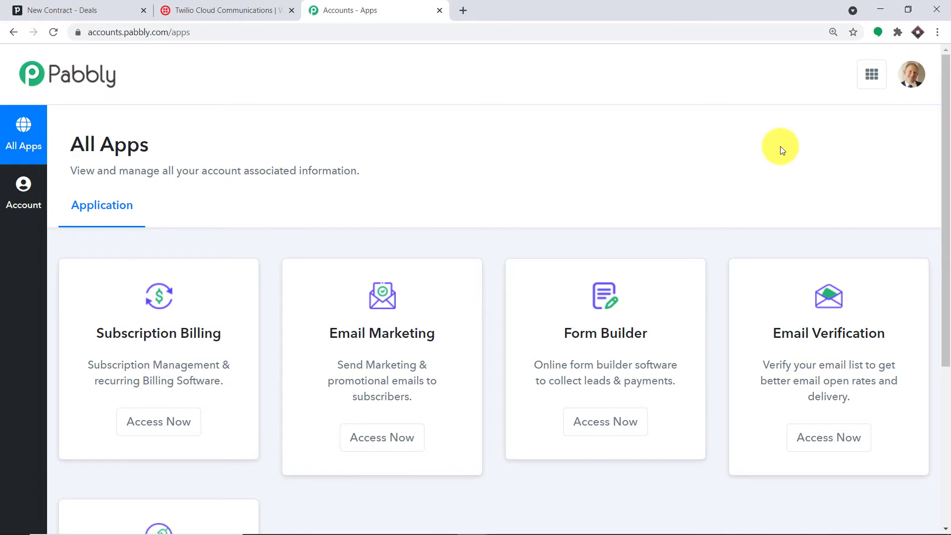
scroll(777, 135, "down", 5)
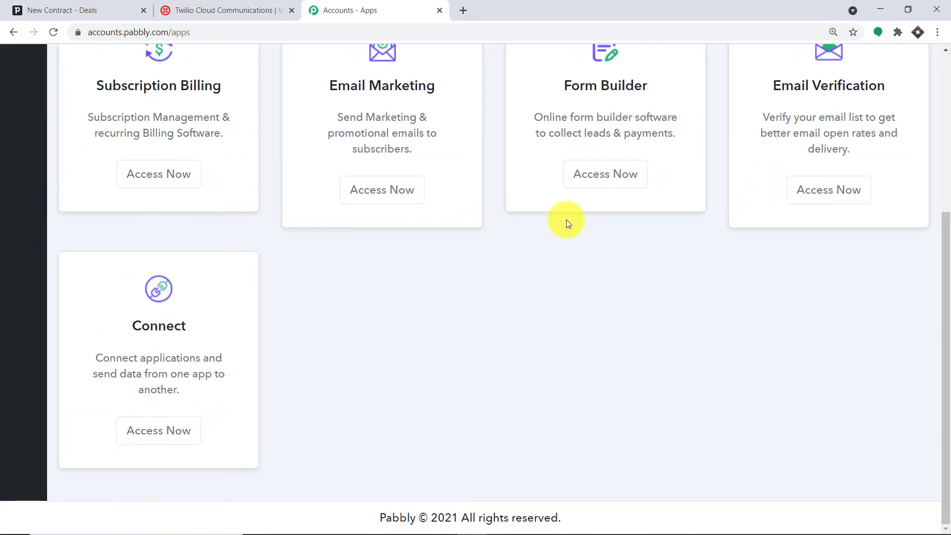
left_click(178, 432)
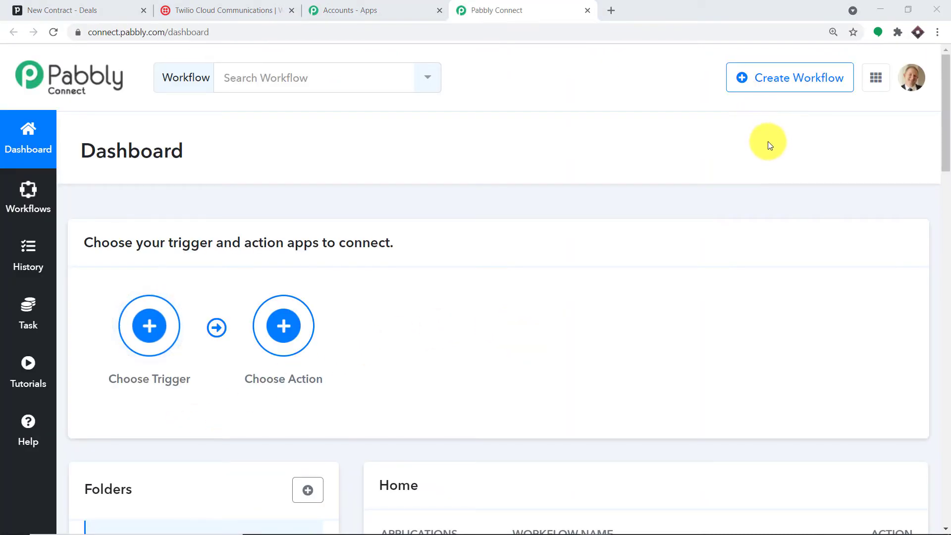
- Name the new workflow 'Pipedrive to Twilio' and create it
left_click(770, 80)
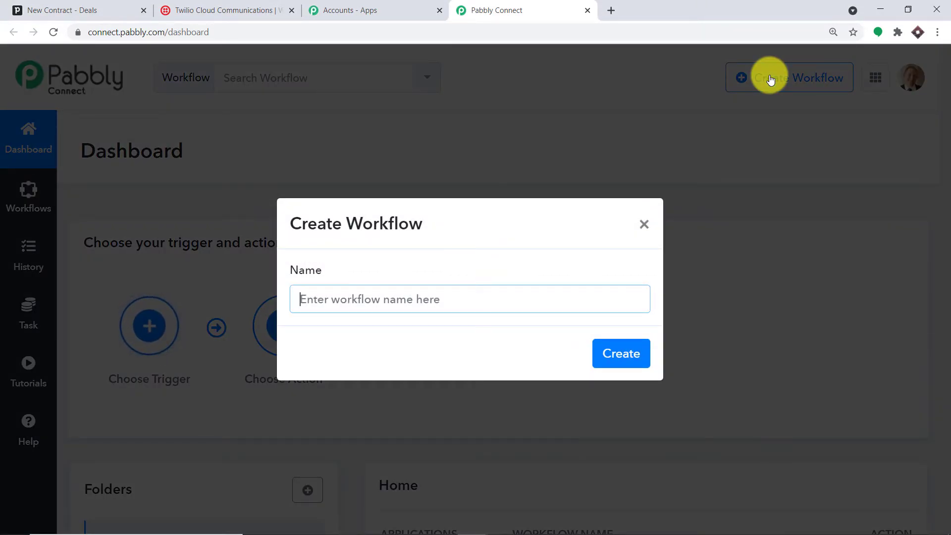
type("P")
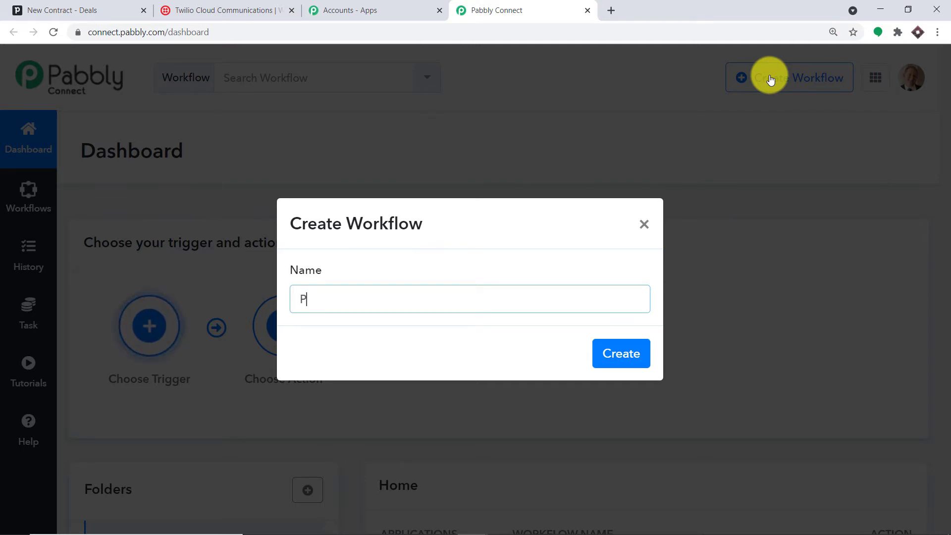
type("ipedrive to t")
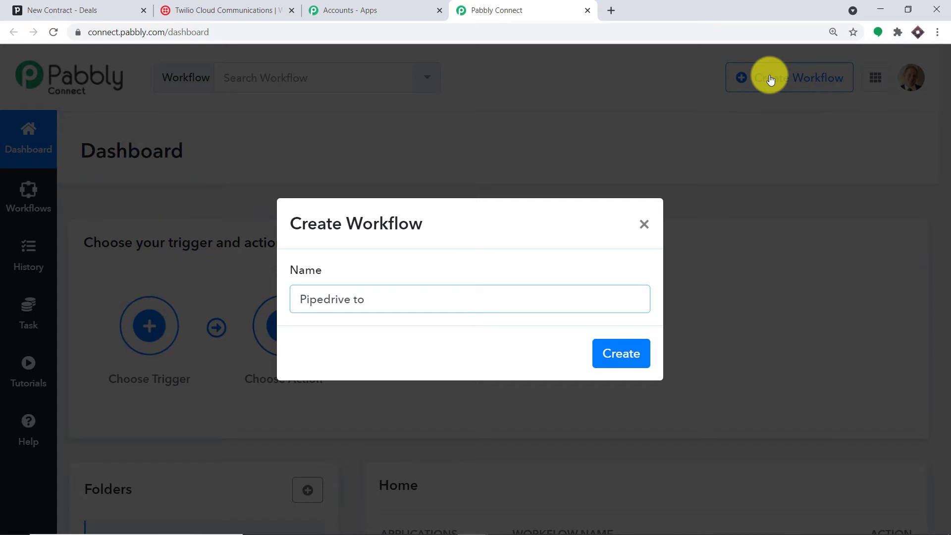
key("BackSpace")
type("Twilio")
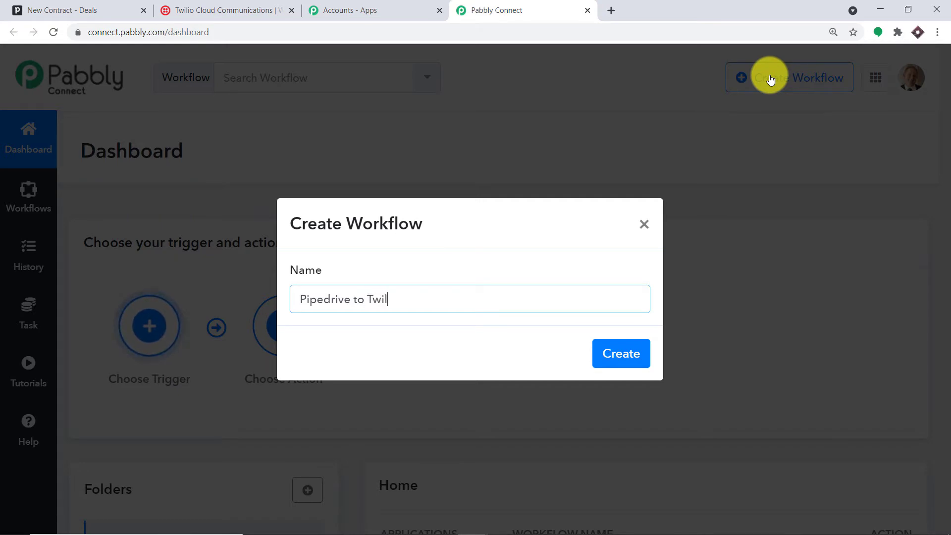
left_click(644, 354)
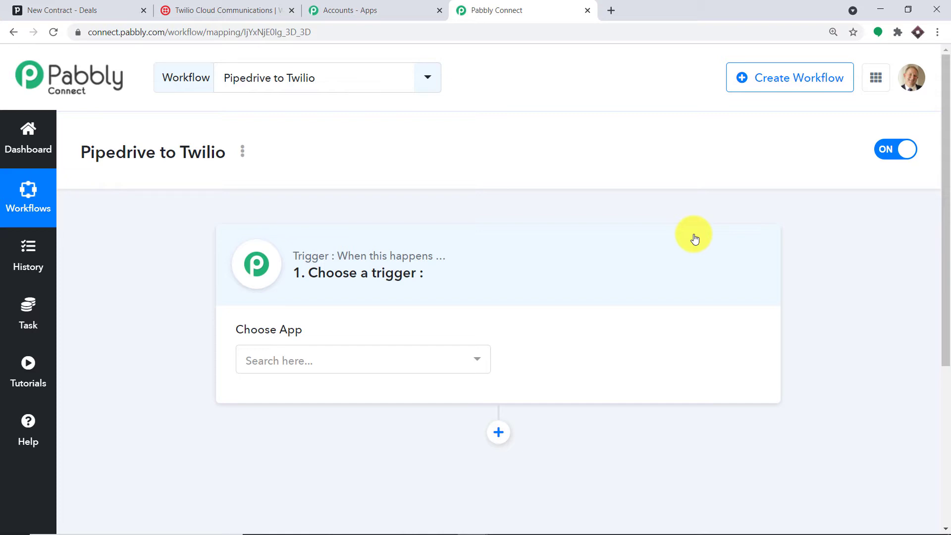
- Set PipeDrive as the trigger app with New Deal as the trigger event
left_click(249, 359)
type("pipe")
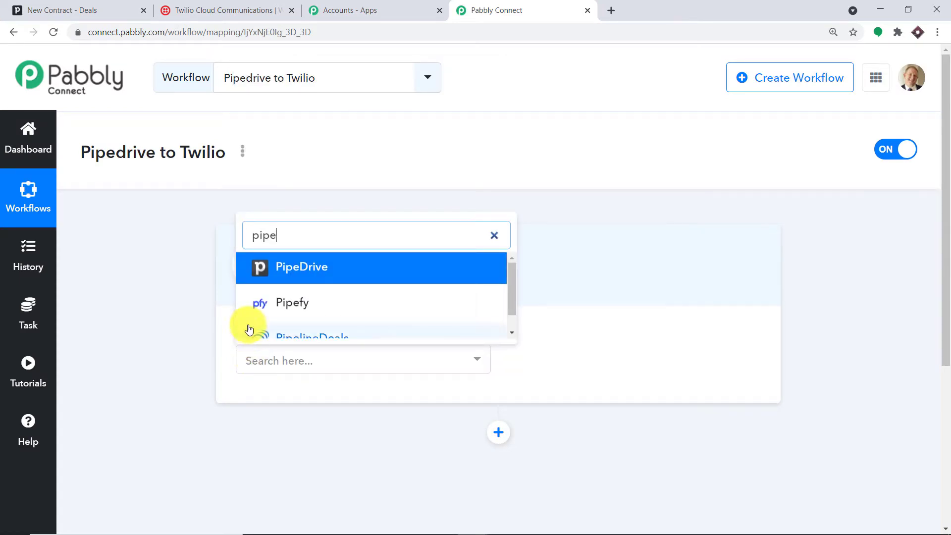
left_click(302, 266)
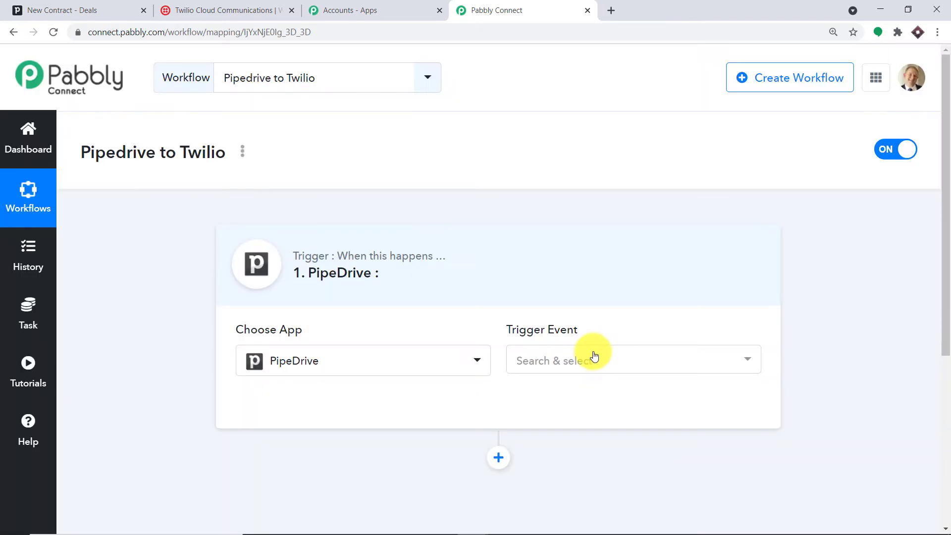
left_click(590, 355)
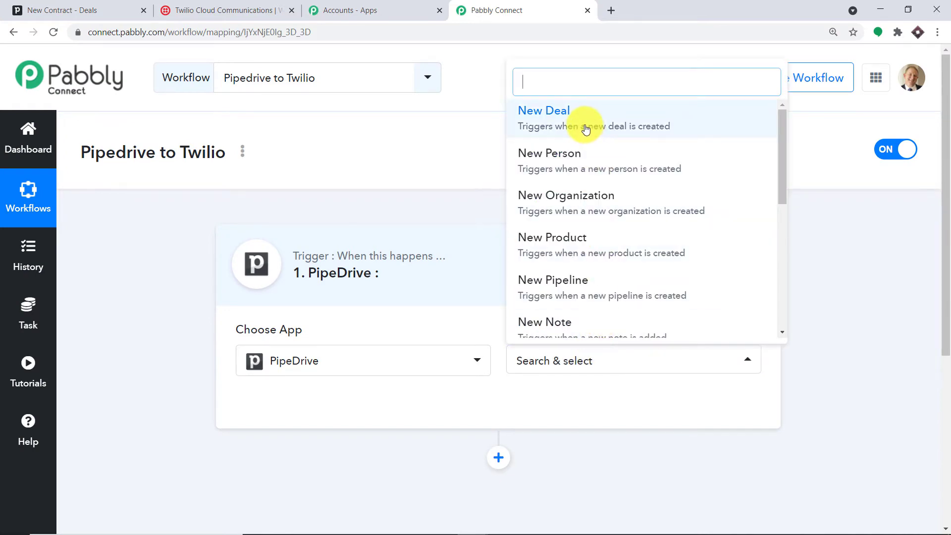
left_click(587, 130)
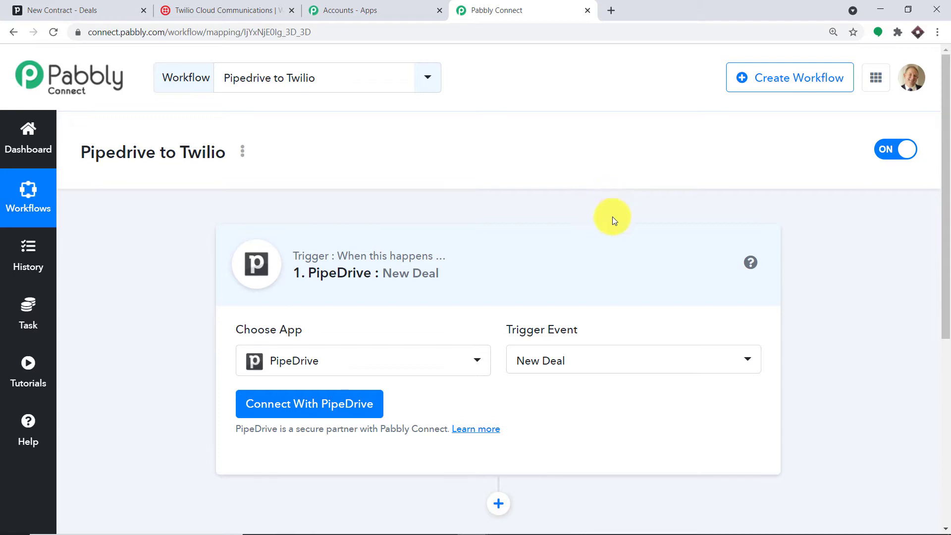
- Review the trigger event list, start a new PipeDrive connection, and return to Pipedrive
left_click(609, 369)
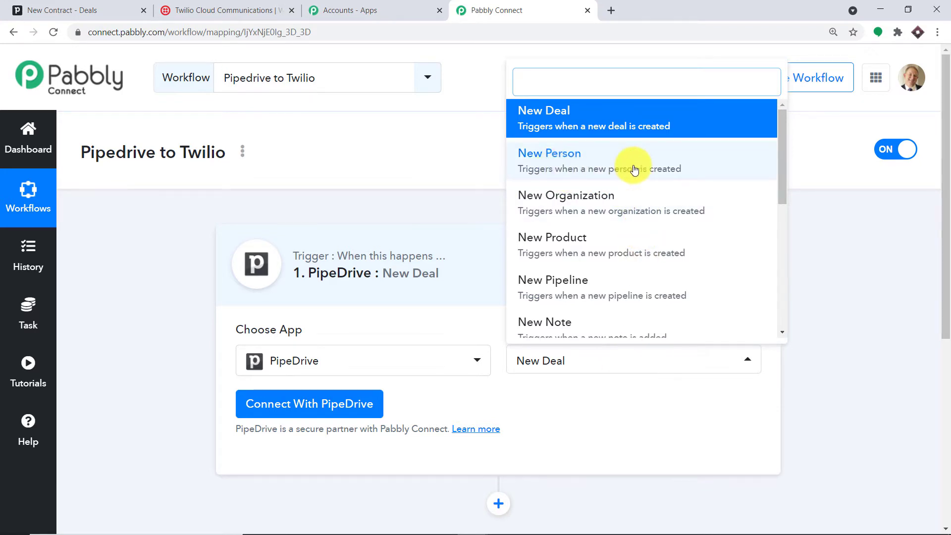
scroll(621, 252, "down", 2)
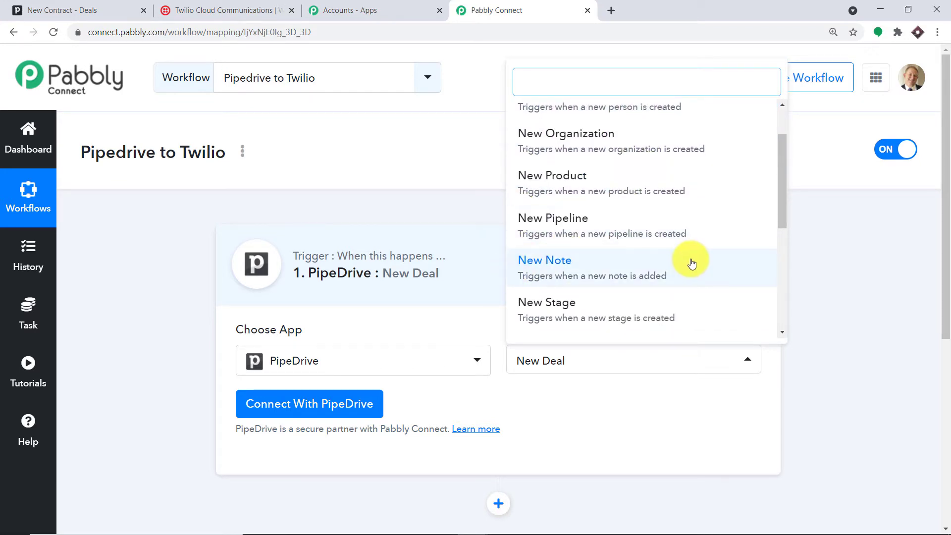
scroll(672, 220, "up", 1)
scroll(672, 220, "up", 1)
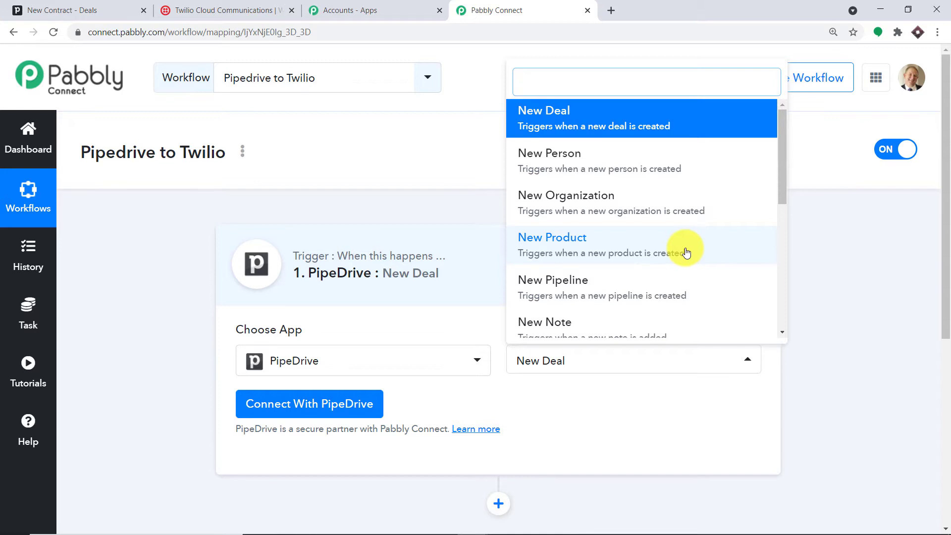
left_click(651, 404)
left_click(314, 405)
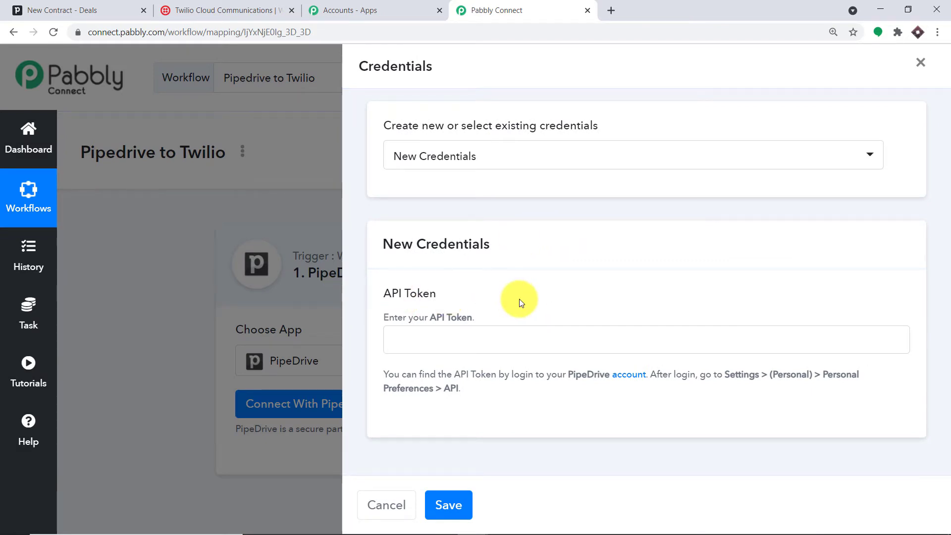
left_click(42, 4)
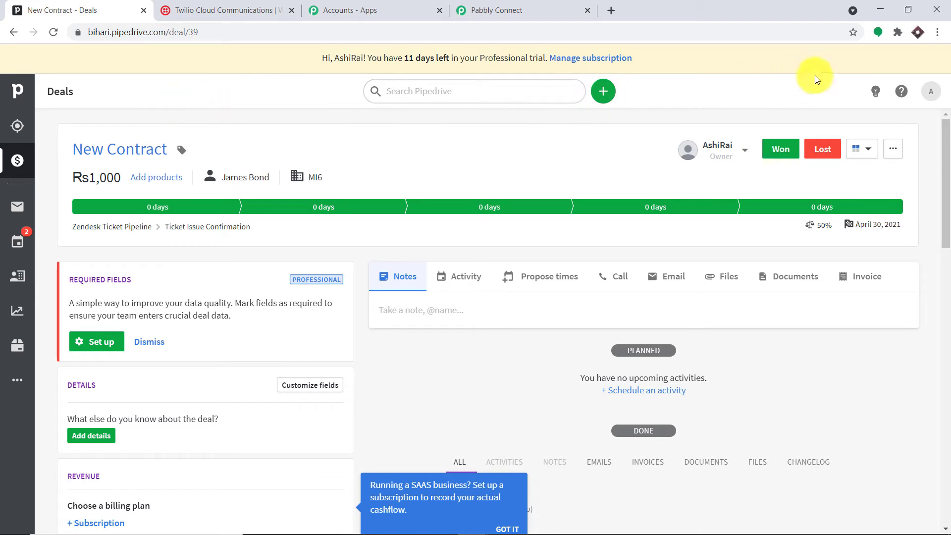
- Copy the personal API token from Pipedrive's Personal preferences API settings
left_click(933, 96)
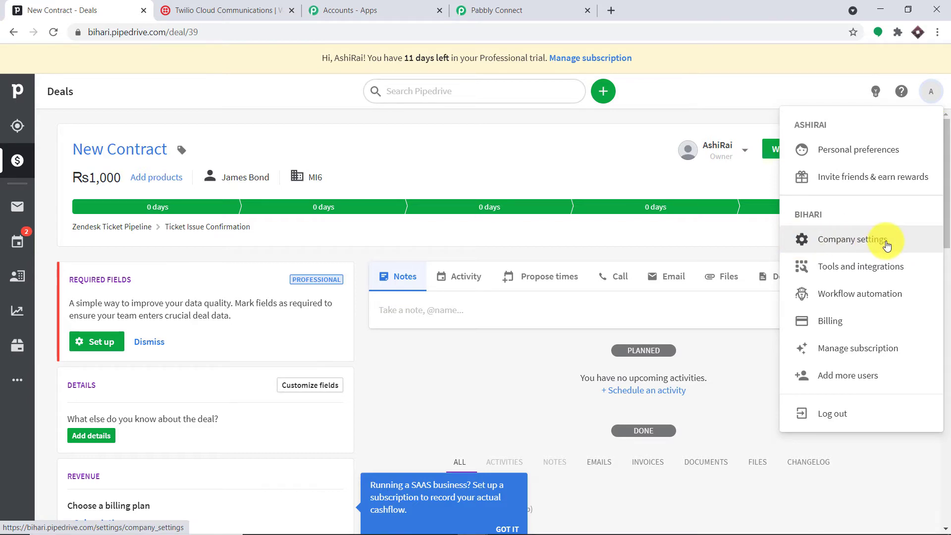
left_click(887, 246)
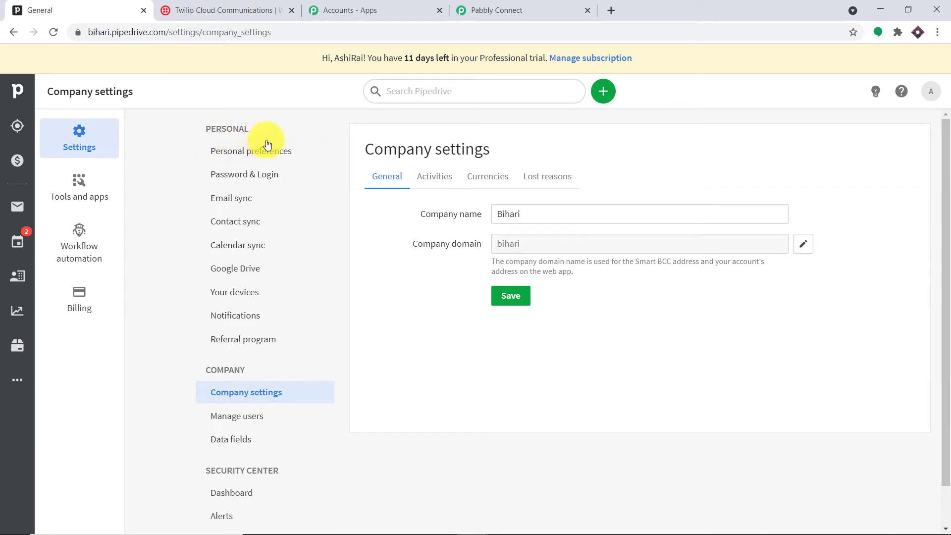
left_click(301, 153)
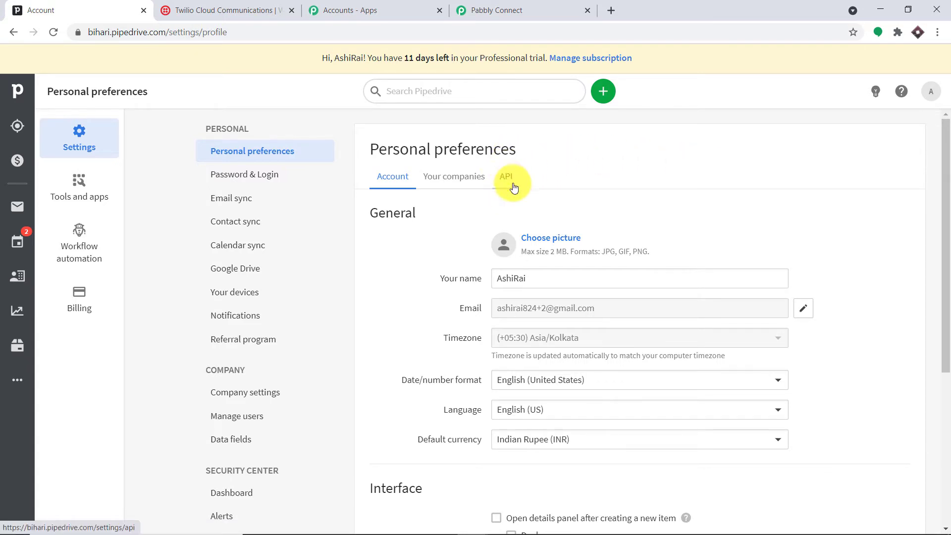
left_click(510, 179)
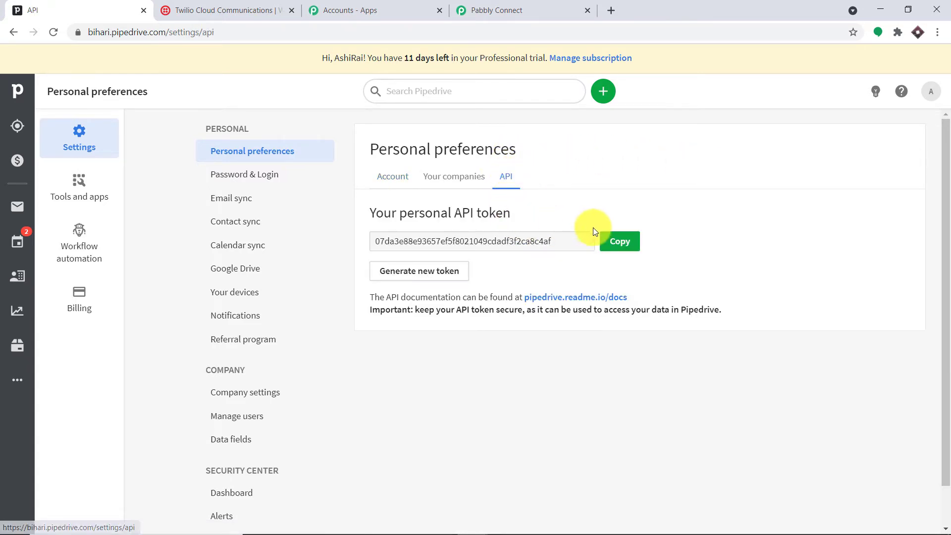
left_click(620, 241)
- Paste the API token into the PipeDrive credentials form and save the connection
left_click(497, 9)
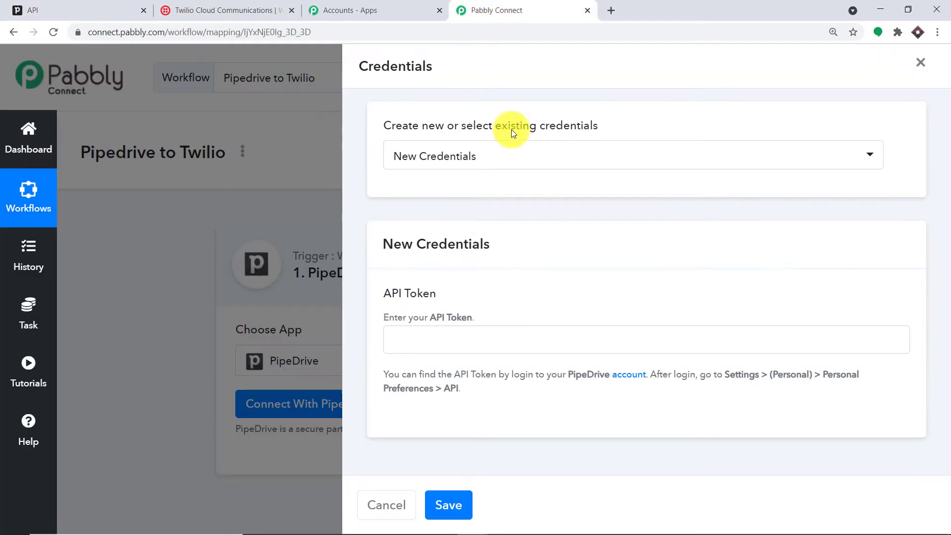
left_click(459, 336)
right_click(461, 337)
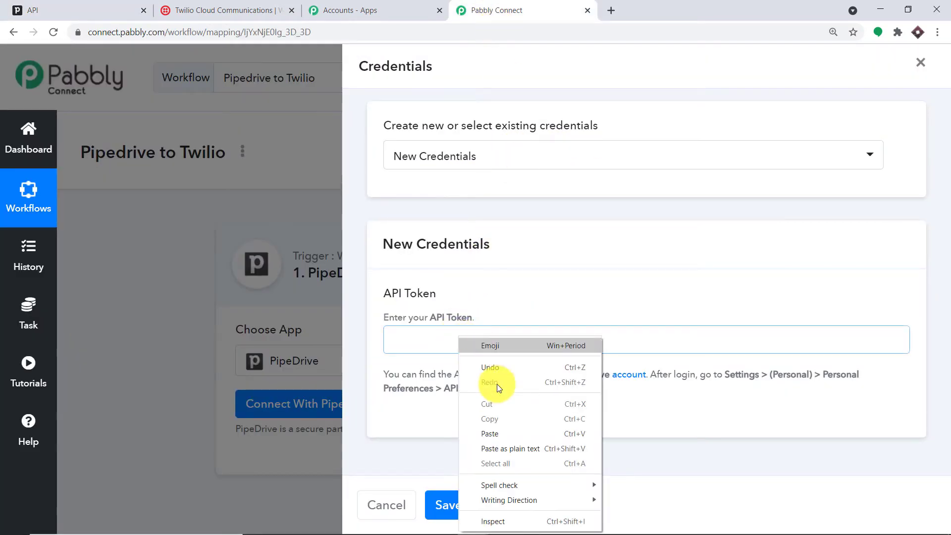
left_click(509, 433)
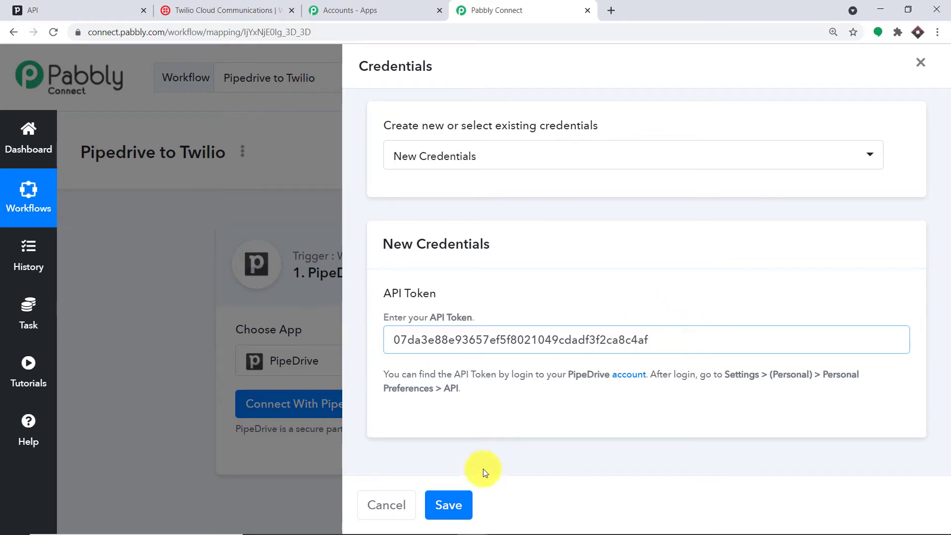
left_click(448, 505)
scroll(689, 203, "down", 5)
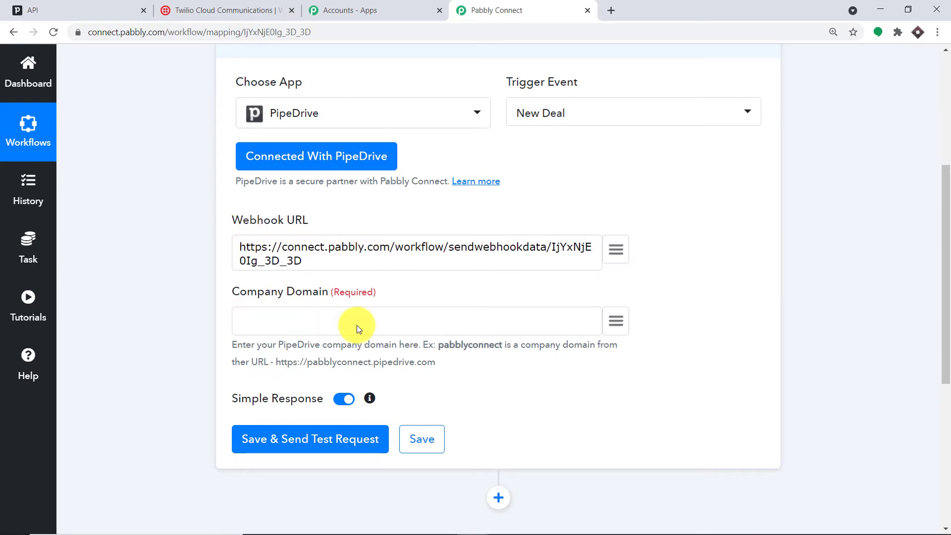
scroll(377, 323, "up", 1)
- Copy the company domain from the Pipedrive web address for the Company Domain field
left_click(320, 316)
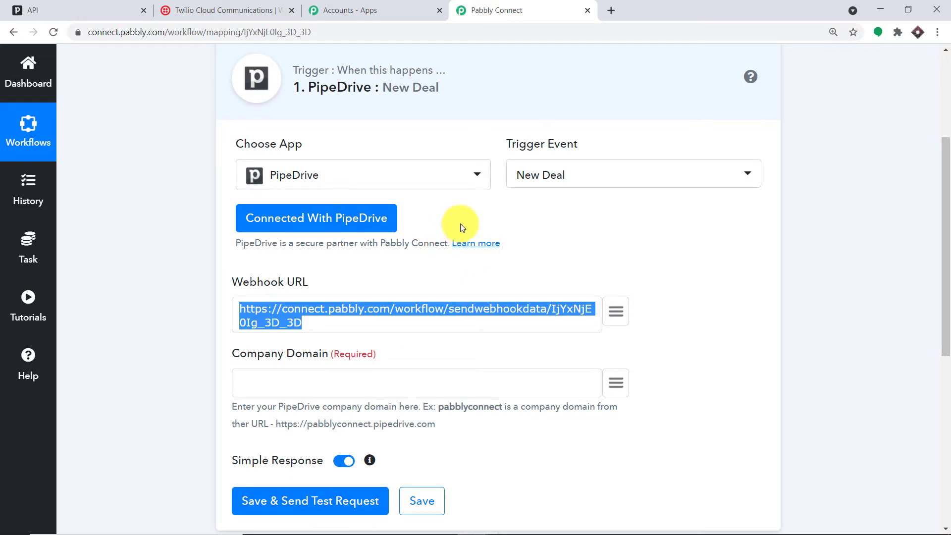
left_click(302, 377)
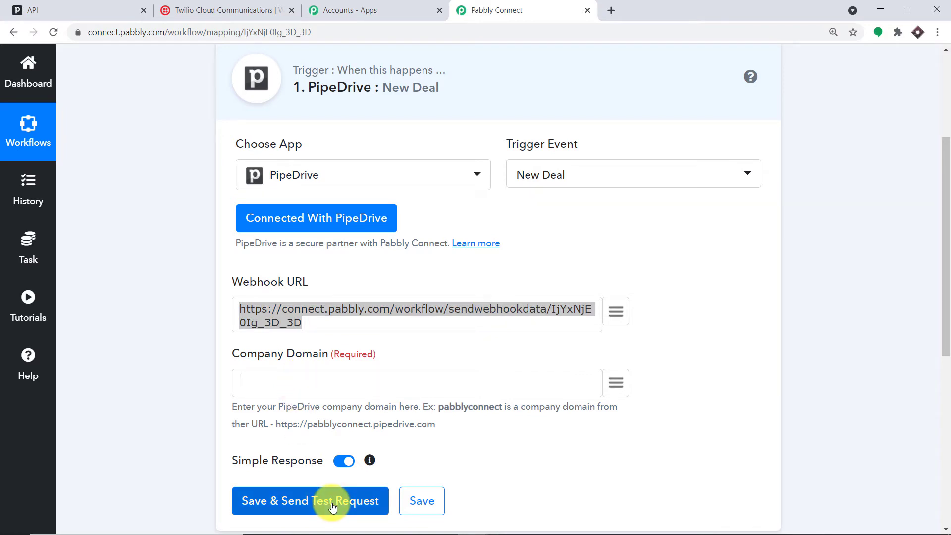
left_click(62, 12)
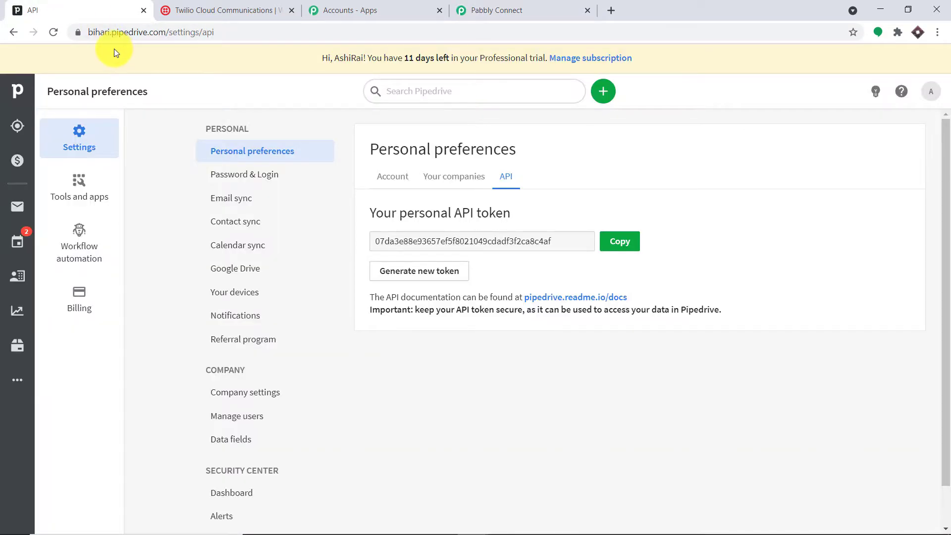
double_click(110, 33)
right_click(131, 34)
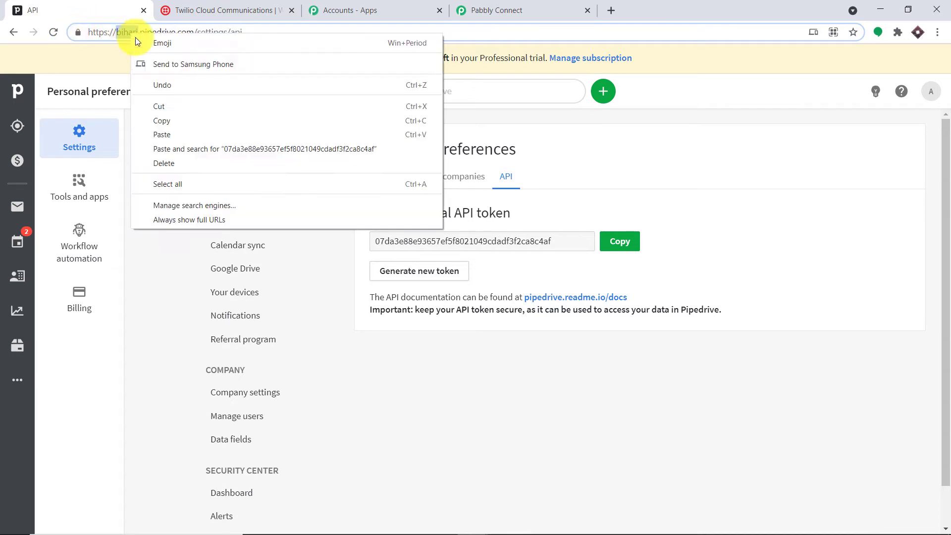
left_click(165, 121)
- Paste 'bihari' into the Company Domain field
left_click(520, 10)
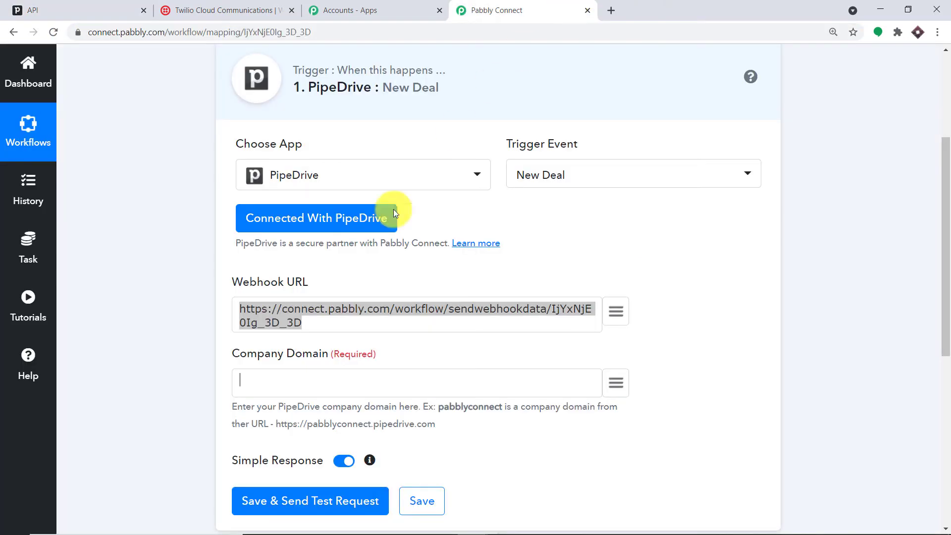
left_click(297, 379)
right_click(297, 379)
left_click(329, 276)
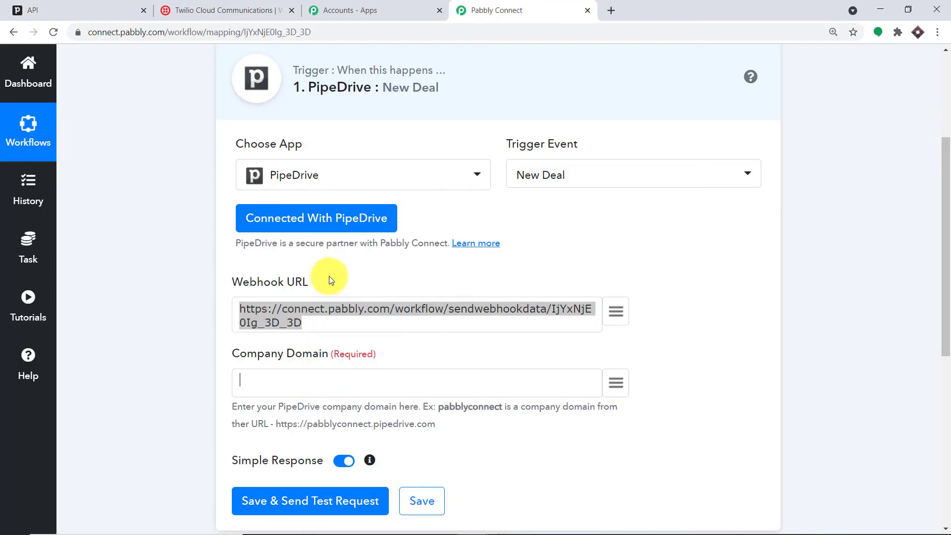
scroll(365, 346, "down", 3)
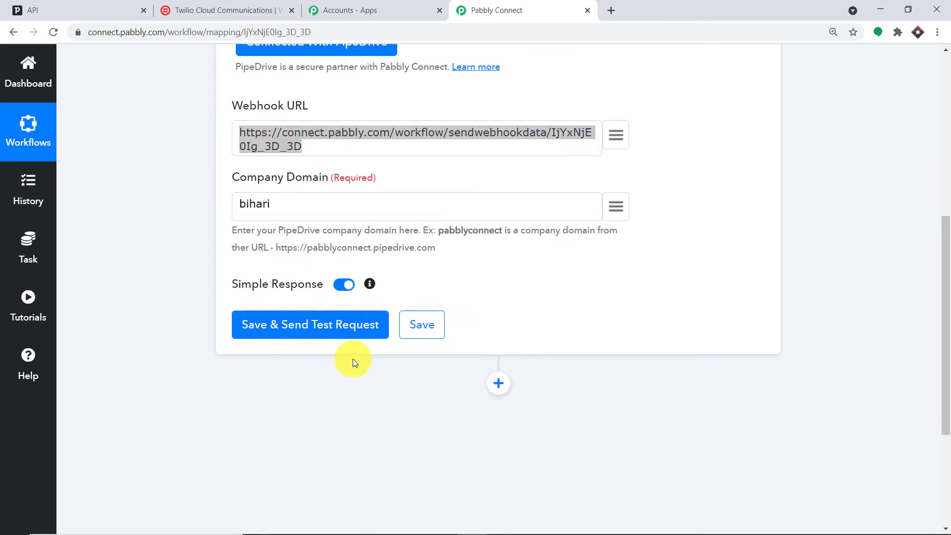
- Save the trigger, send a test request, and check the API response shows status ok
left_click(311, 322)
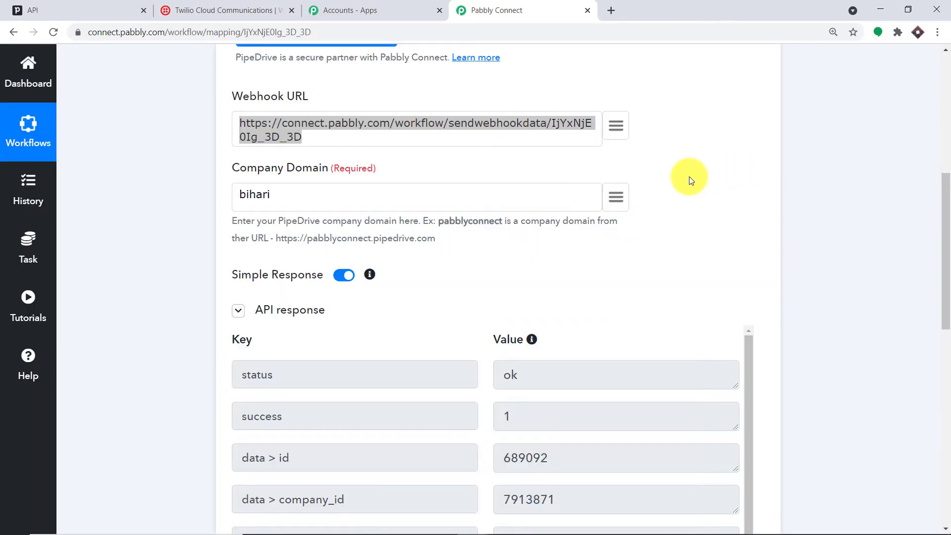
scroll(725, 317, "down", 3)
scroll(619, 322, "down", 1)
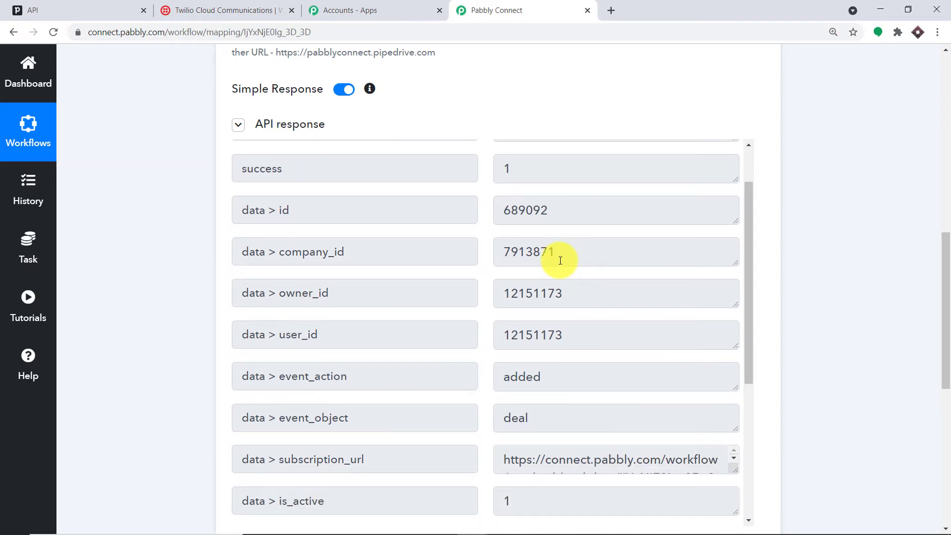
scroll(557, 255, "up", 1)
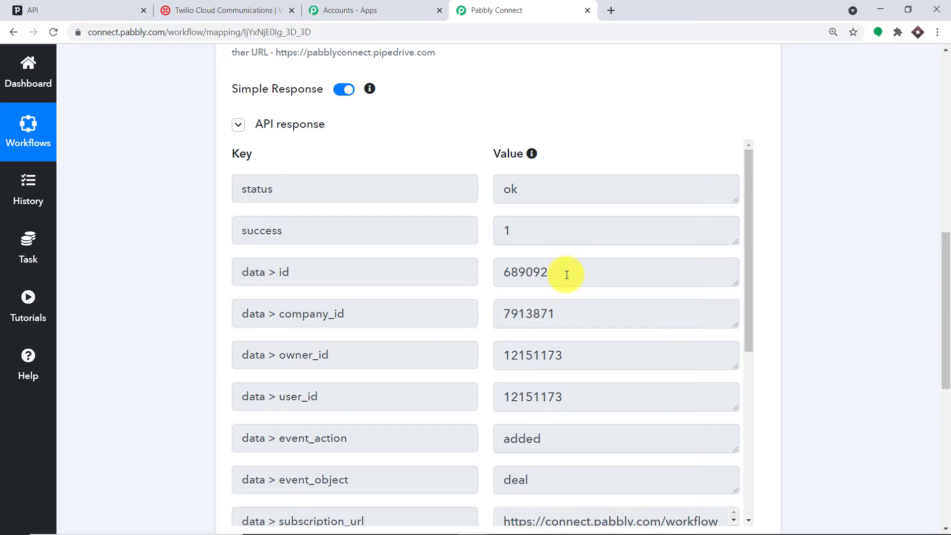
scroll(567, 270, "down", 10)
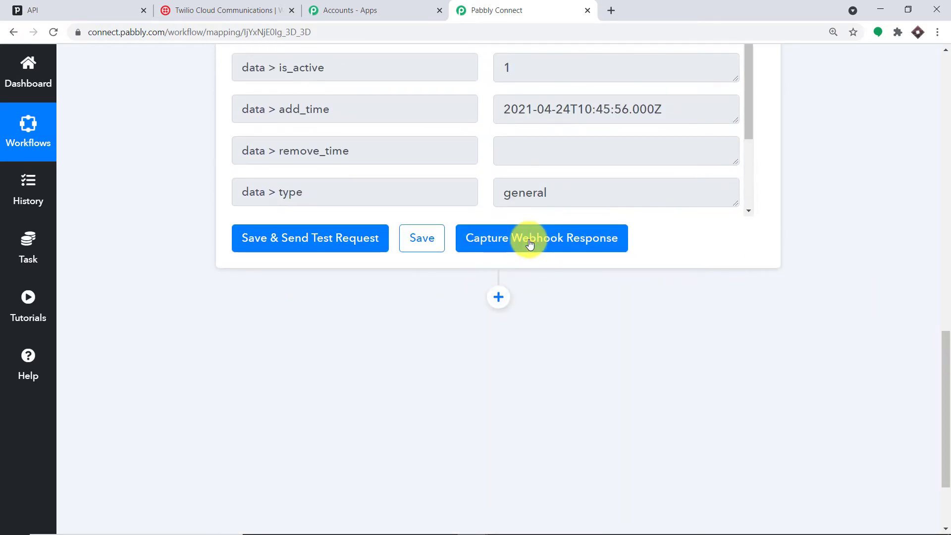
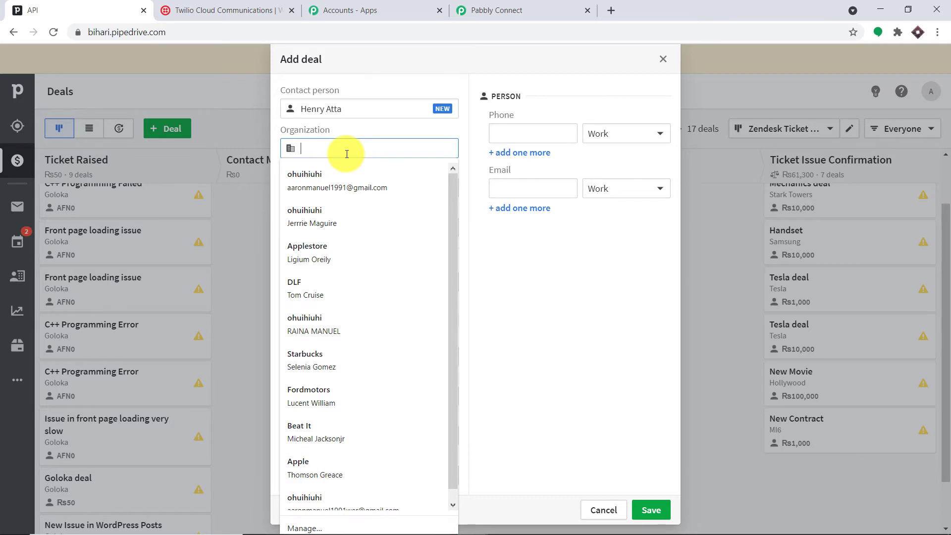
- Type 'Umbrell' as the contact person in the new Pipedrive deal form
type("brella")
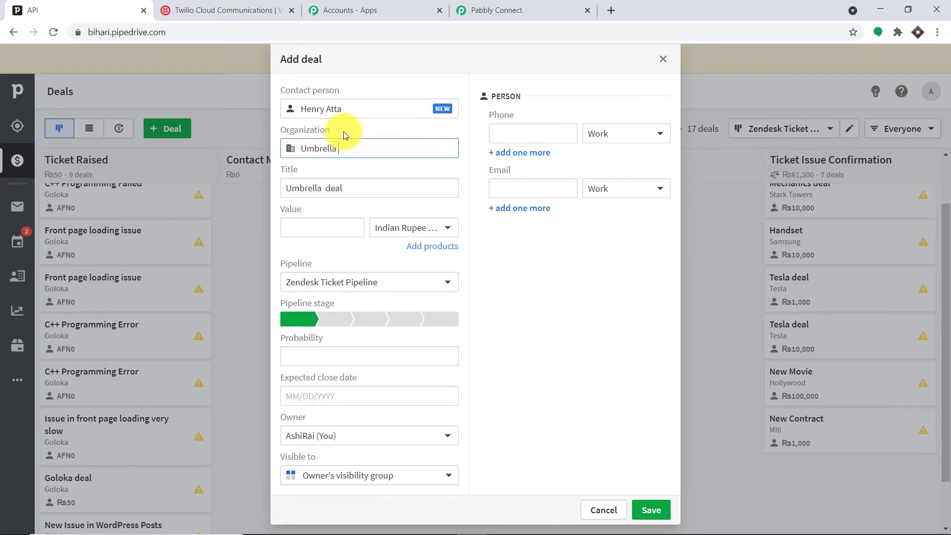
- Change the deal title from Umbrella to 'Resident deal'
double_click(310, 189)
key("BackSpace")
type("Residdent")
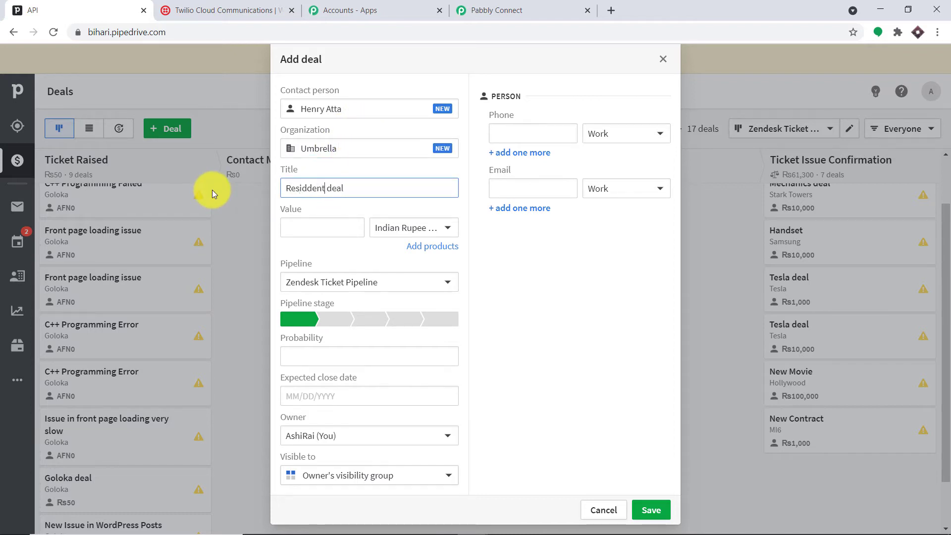
key("BackSpace")
key("BackSpace")
type("ent")
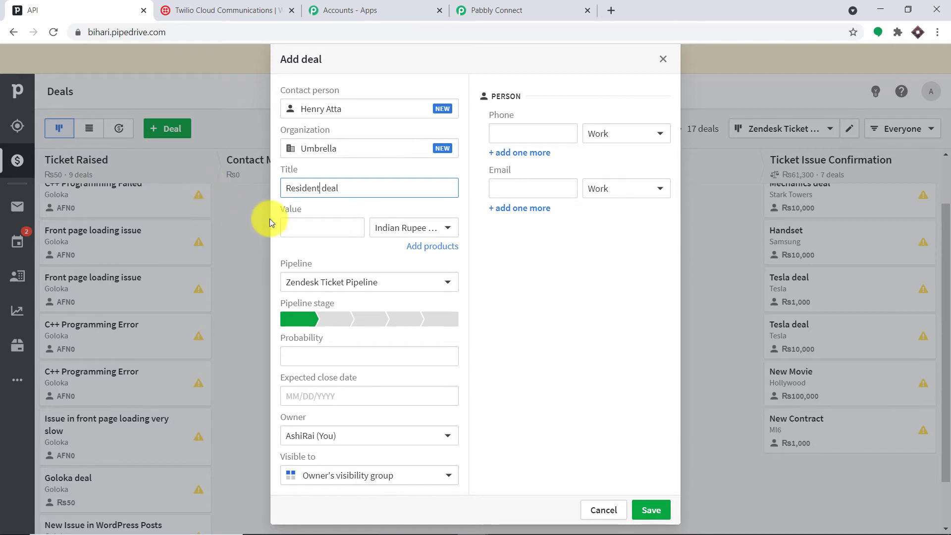
- Set value 10000, the final pipeline stage, probability 20 and close date 05/01/2021
left_click(307, 227)
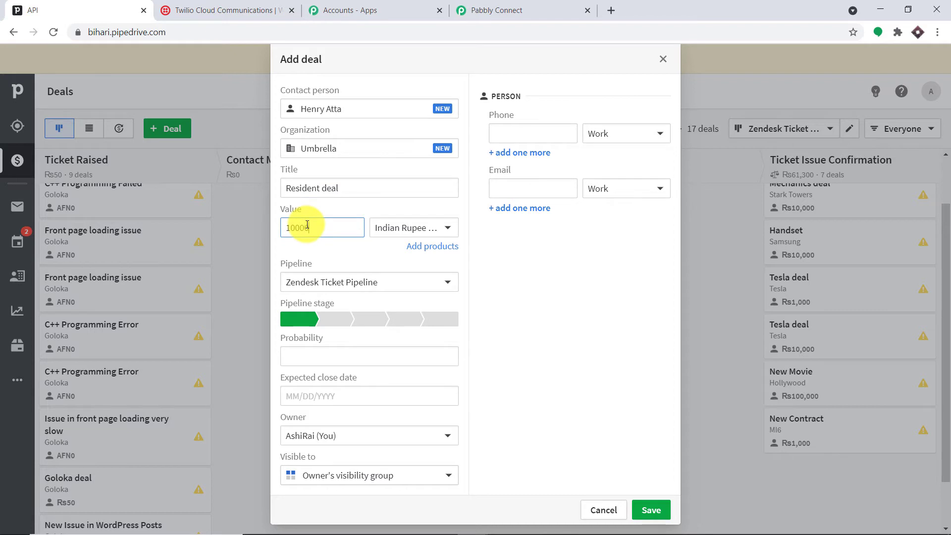
left_click(446, 318)
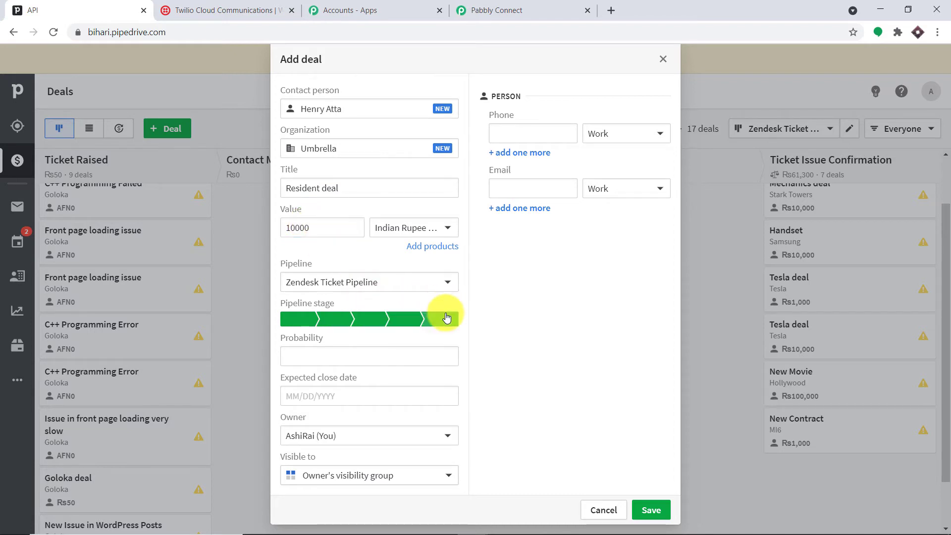
left_click(304, 365)
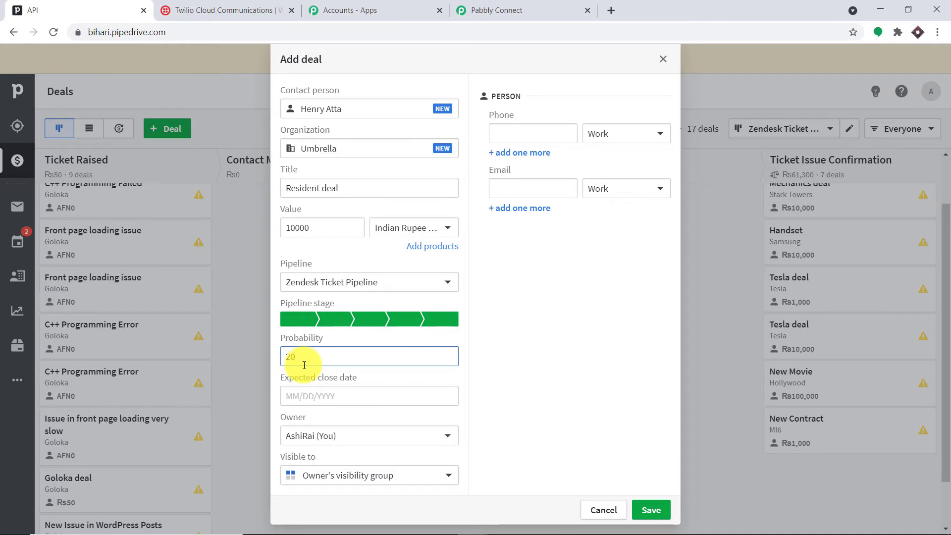
left_click(367, 395)
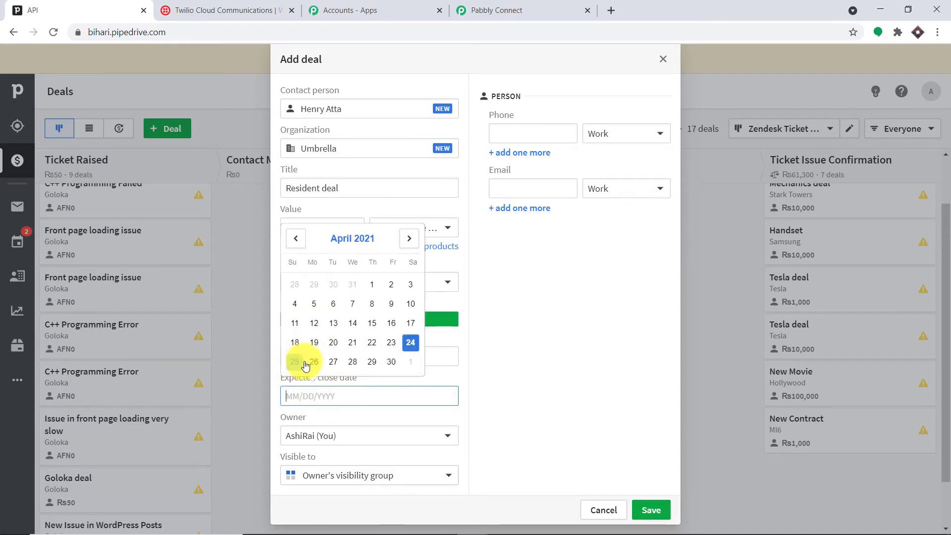
left_click(409, 363)
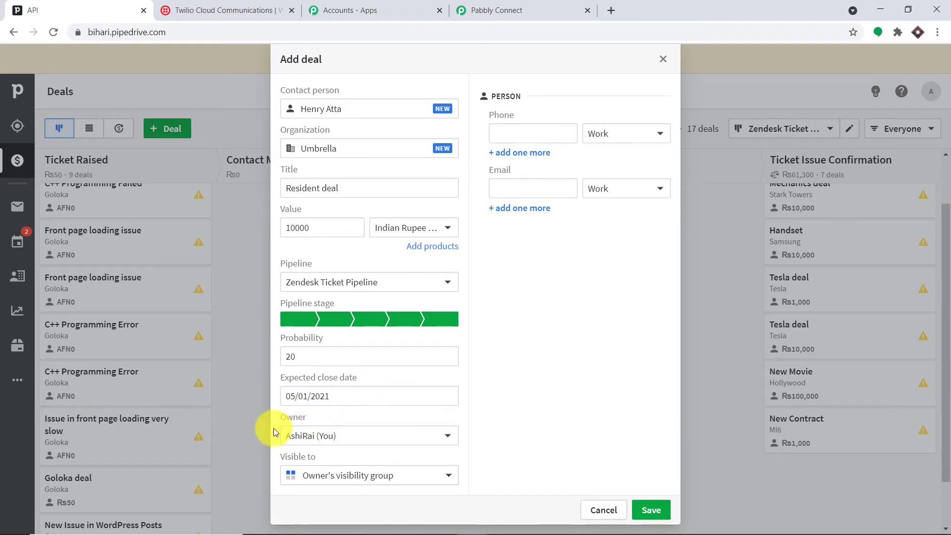
- Paste the contact's phone number, enter their e-mail address, and save the deal
left_click(515, 132)
right_click(514, 132)
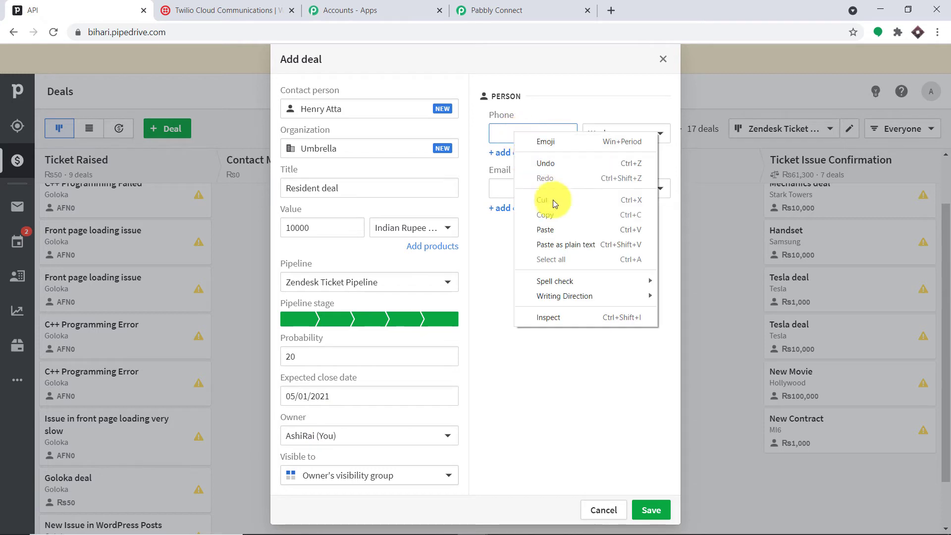
left_click(549, 229)
left_click_drag(534, 130, 493, 132)
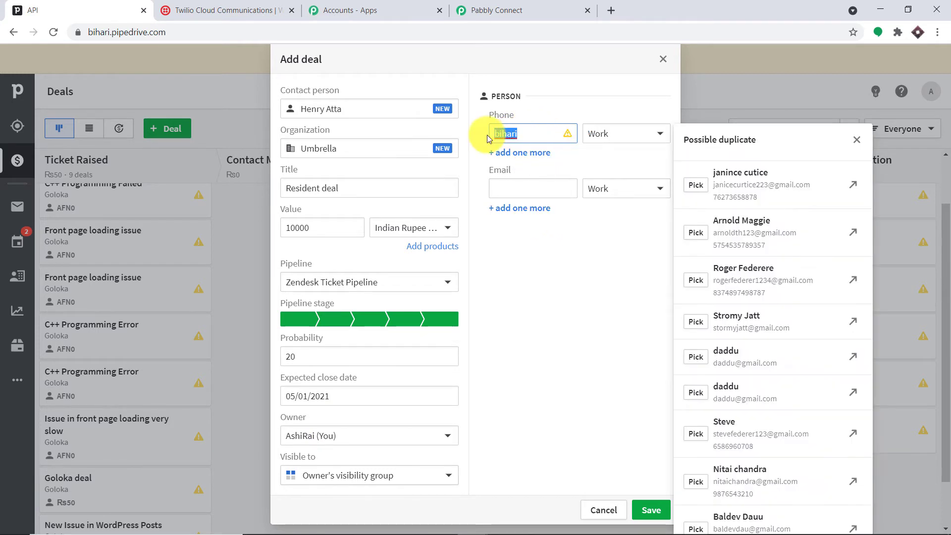
key("BackSpace")
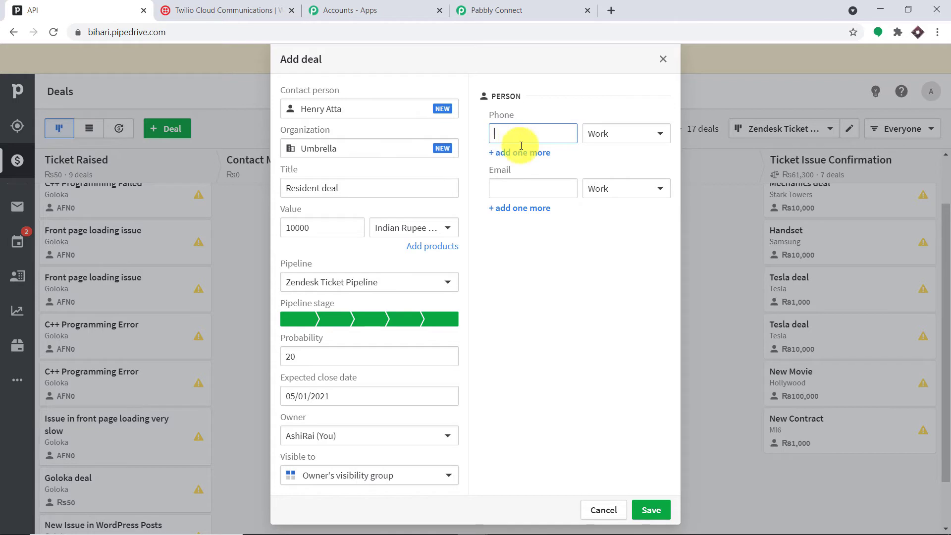
key("ctrl+v")
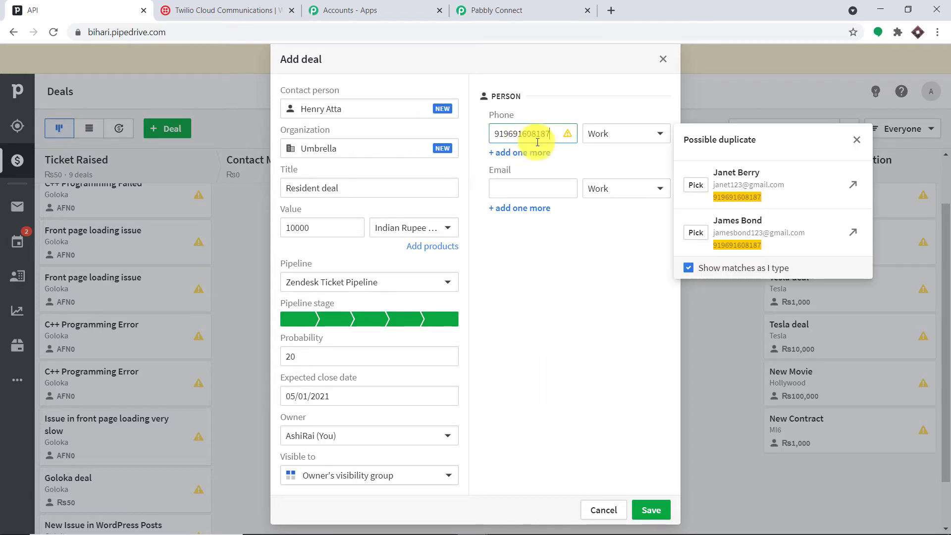
left_click(521, 181)
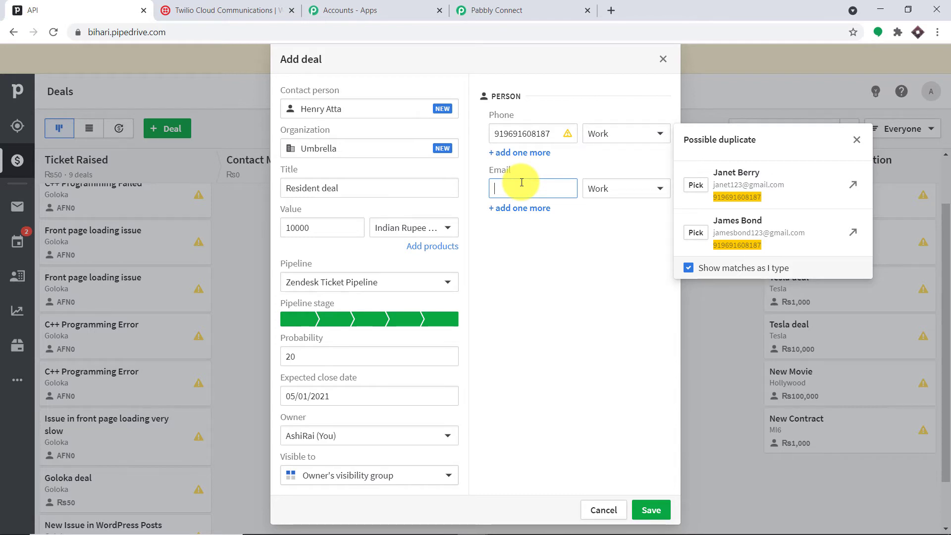
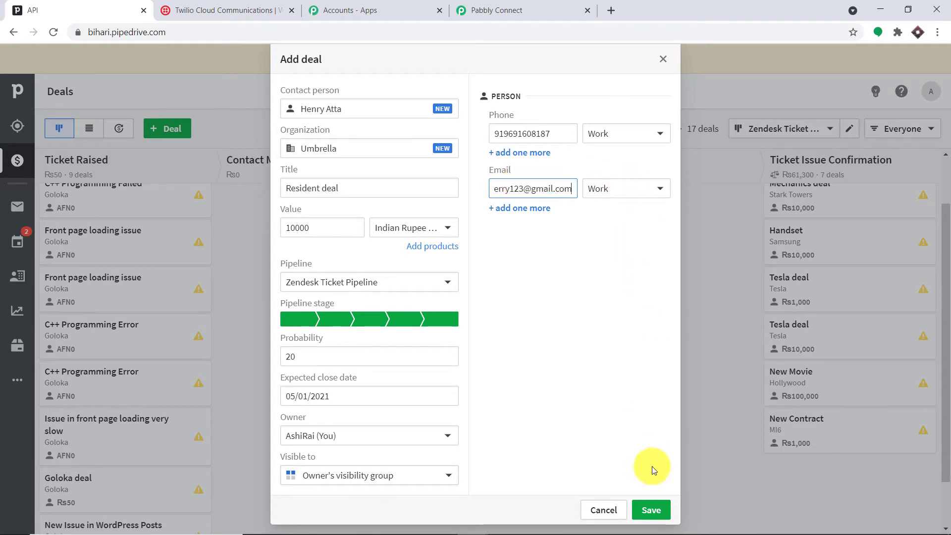
left_click(652, 510)
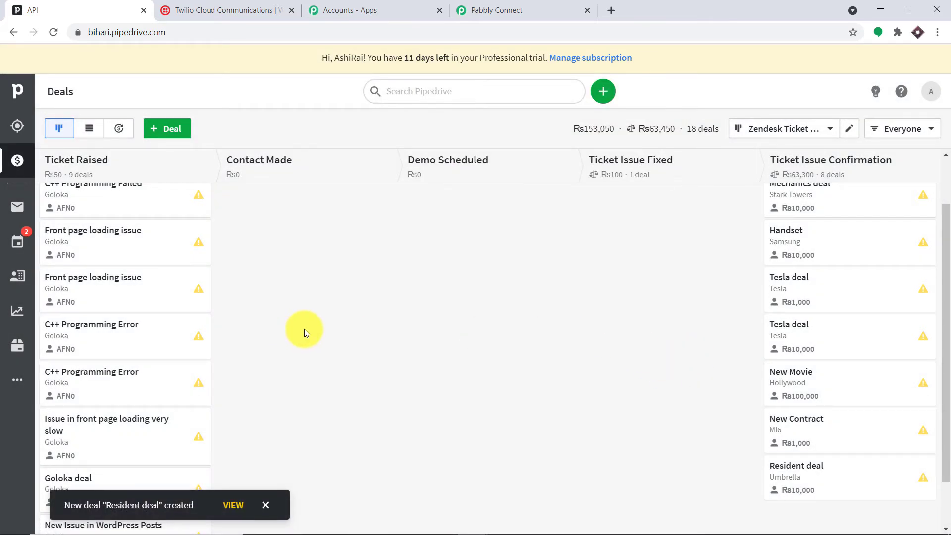
- Return to Pabbly Connect and scroll through the captured Resident deal trigger response
left_click(542, 7)
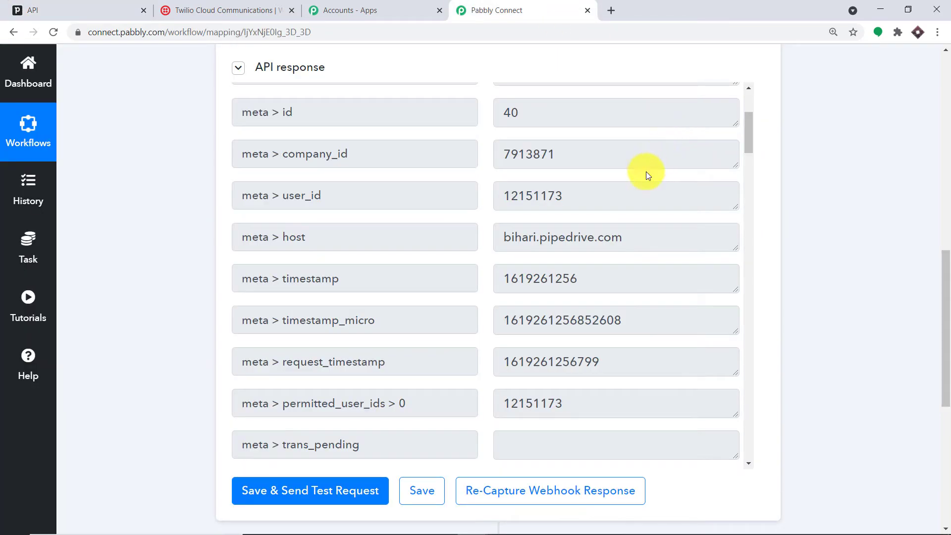
scroll(634, 261, "down", 14)
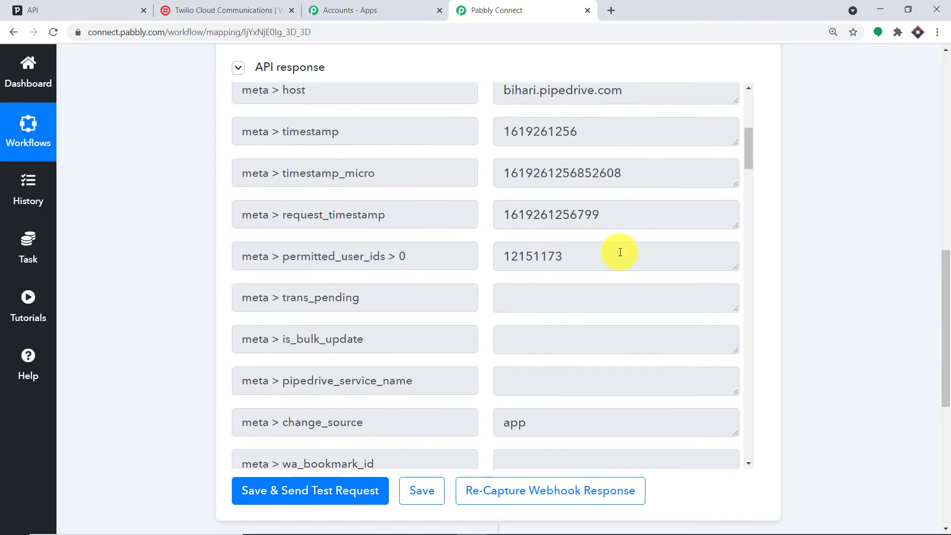
scroll(621, 228, "down", 2)
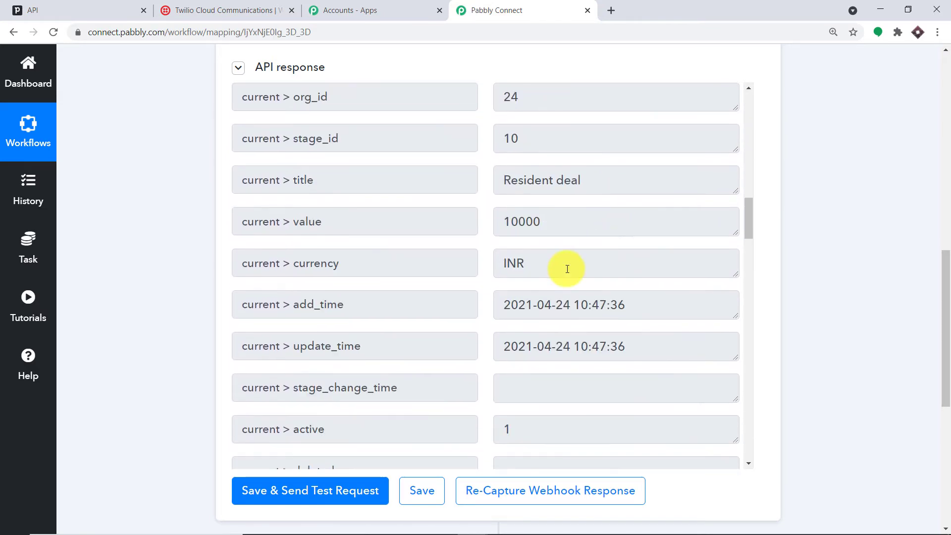
scroll(556, 203, "down", 3)
scroll(557, 197, "up", 2)
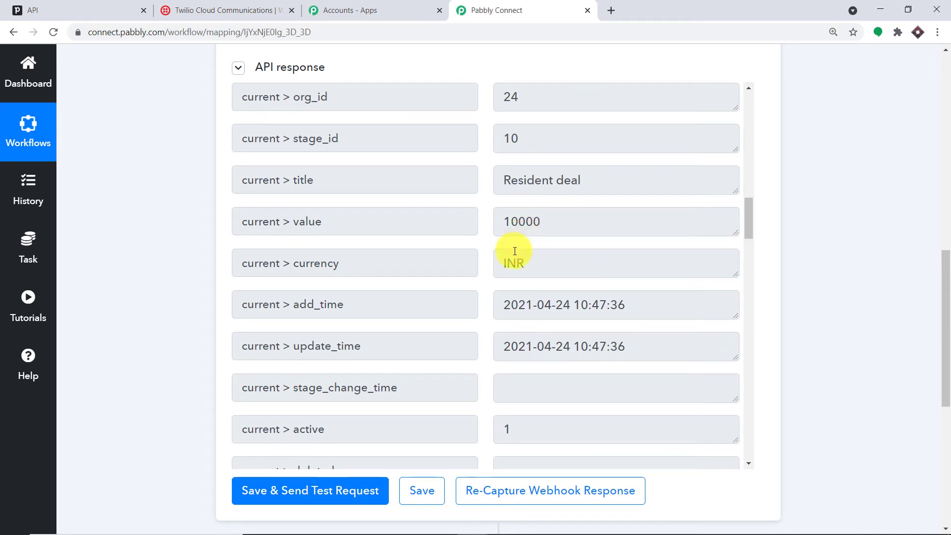
scroll(523, 268, "down", 1)
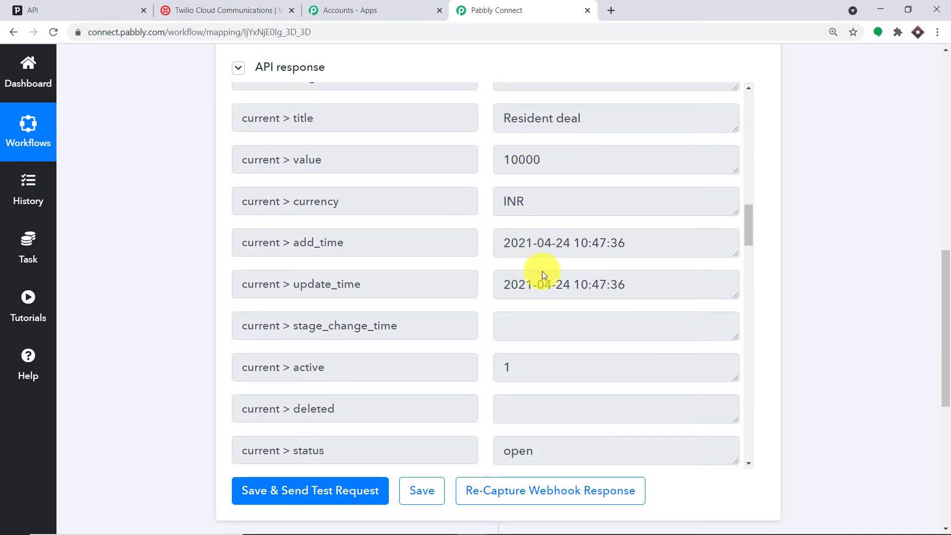
scroll(551, 299, "down", 5)
scroll(553, 291, "up", 3)
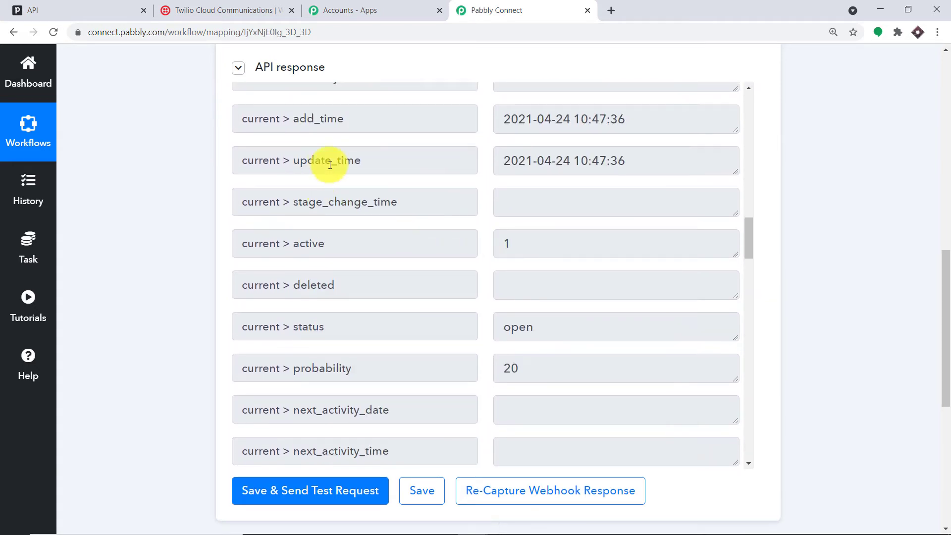
scroll(566, 188, "down", 15)
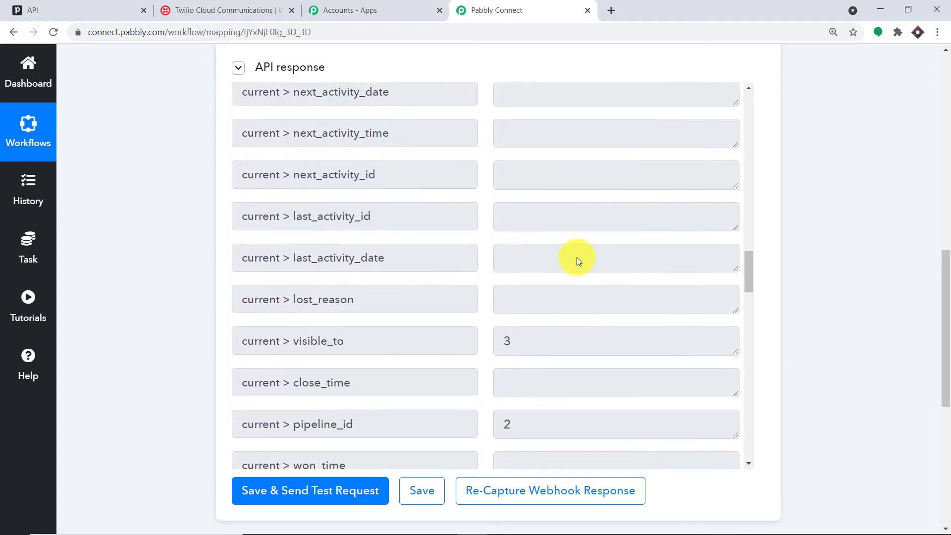
scroll(582, 264, "down", 10)
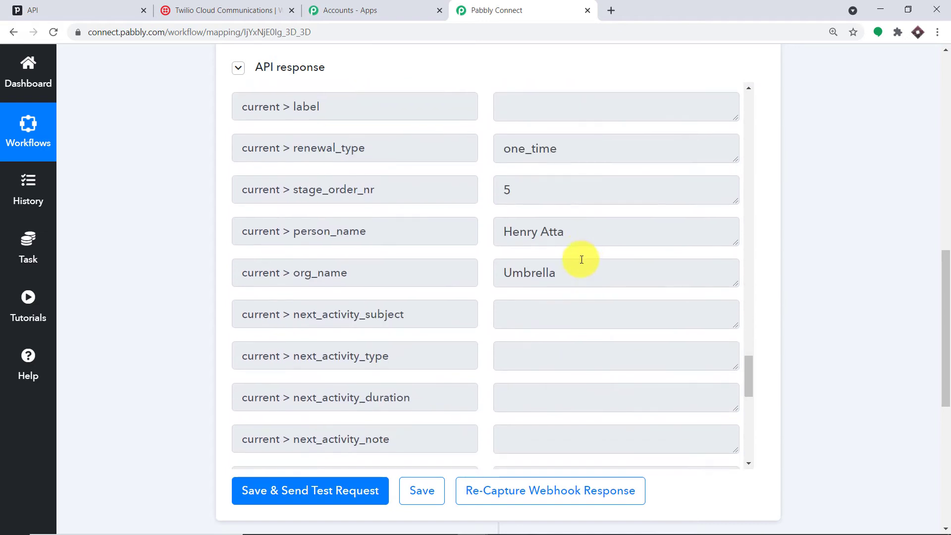
scroll(570, 243, "down", 3)
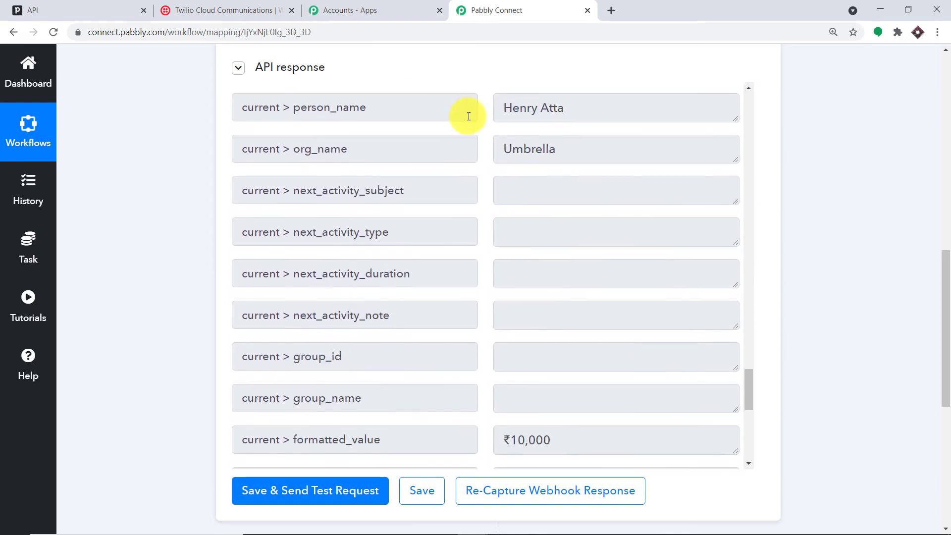
scroll(563, 201, "down", 7)
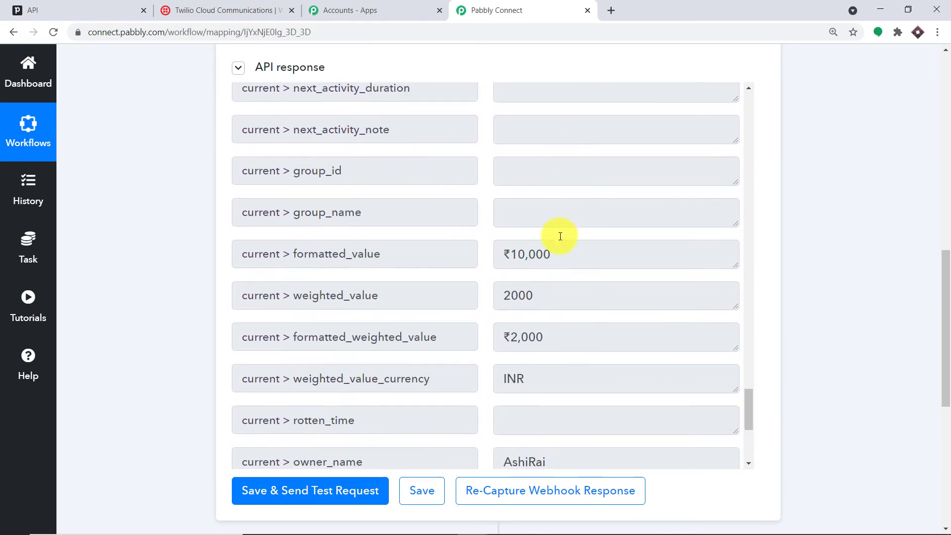
scroll(572, 193, "down", 4)
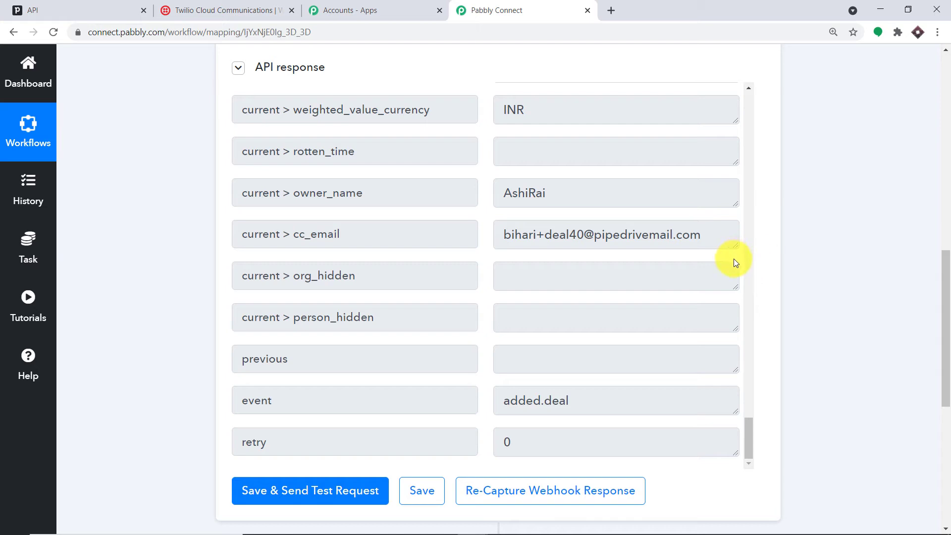
scroll(709, 303, "up", 15)
scroll(678, 289, "up", 20)
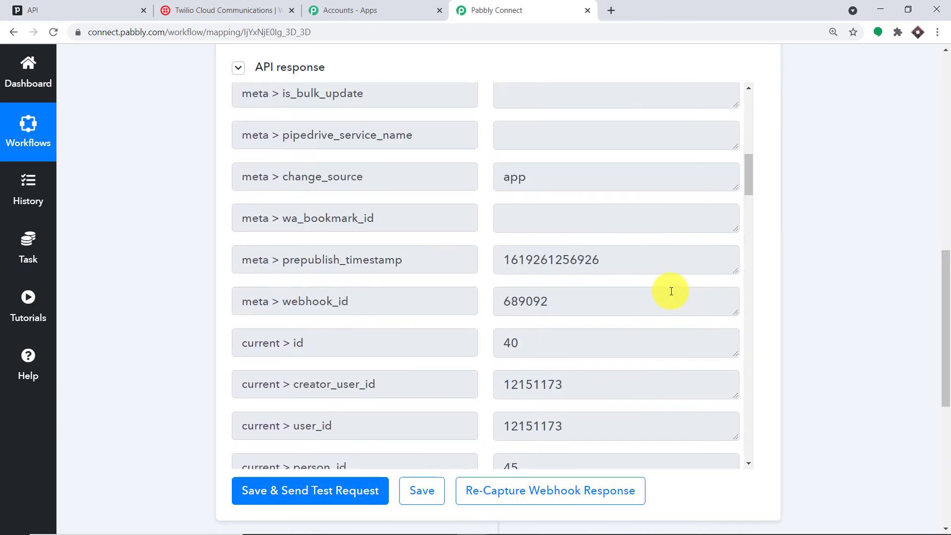
scroll(669, 292, "up", 10)
scroll(664, 293, "down", 8)
scroll(664, 294, "down", 6)
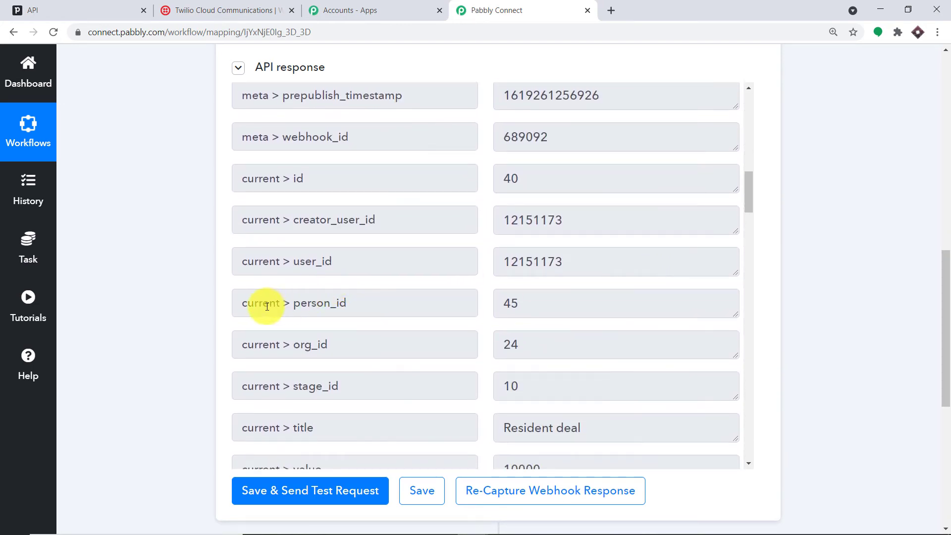
- Highlight the current > person_id key and its value 45 in the response
left_click_drag(243, 303, 365, 302)
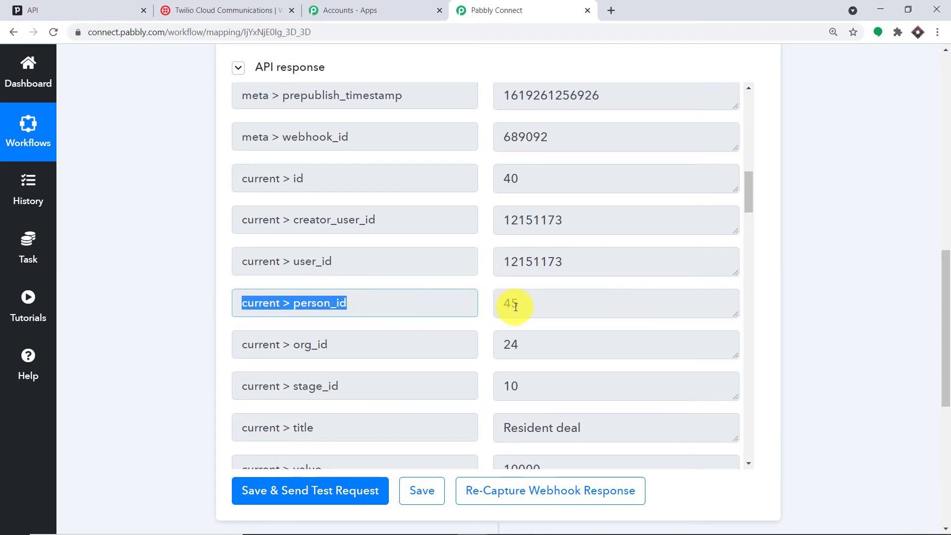
left_click_drag(515, 308, 502, 310)
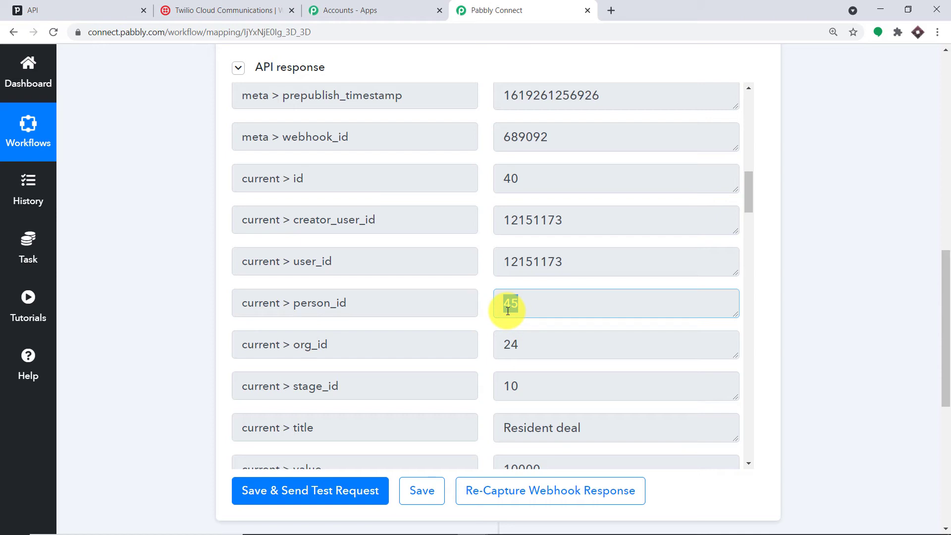
left_click_drag(372, 308, 234, 302)
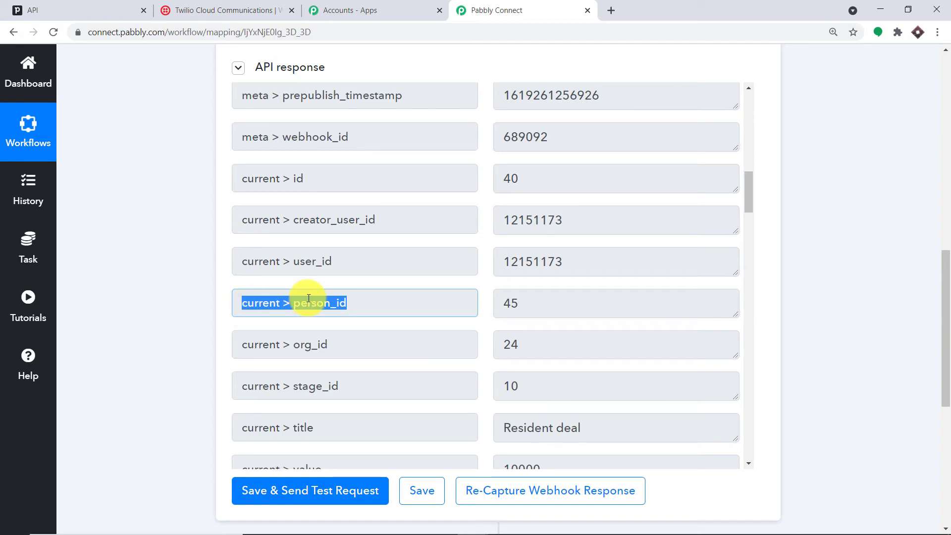
left_click_drag(940, 315, 940, 418)
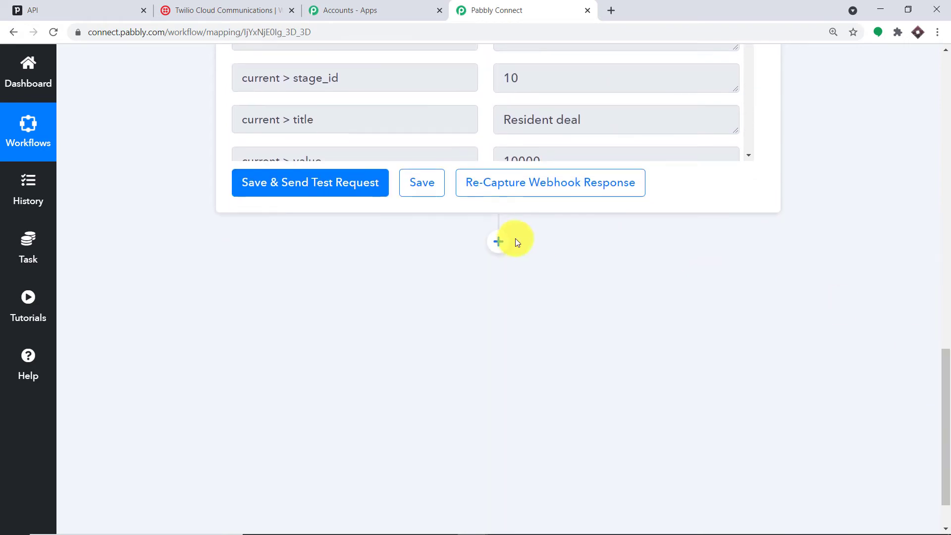
- Add an action step using PipeDrive with the Find Person by Id event
left_click(498, 242)
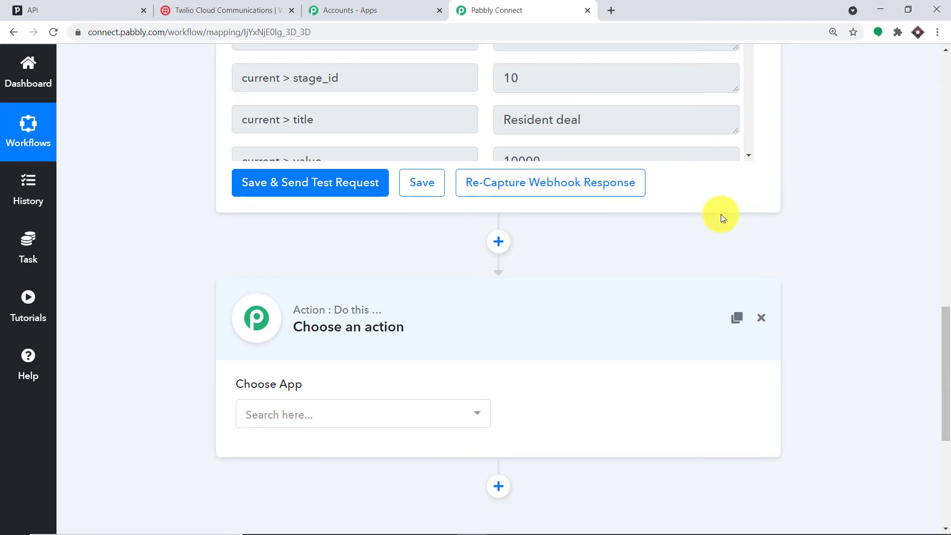
scroll(556, 293, "down", 2)
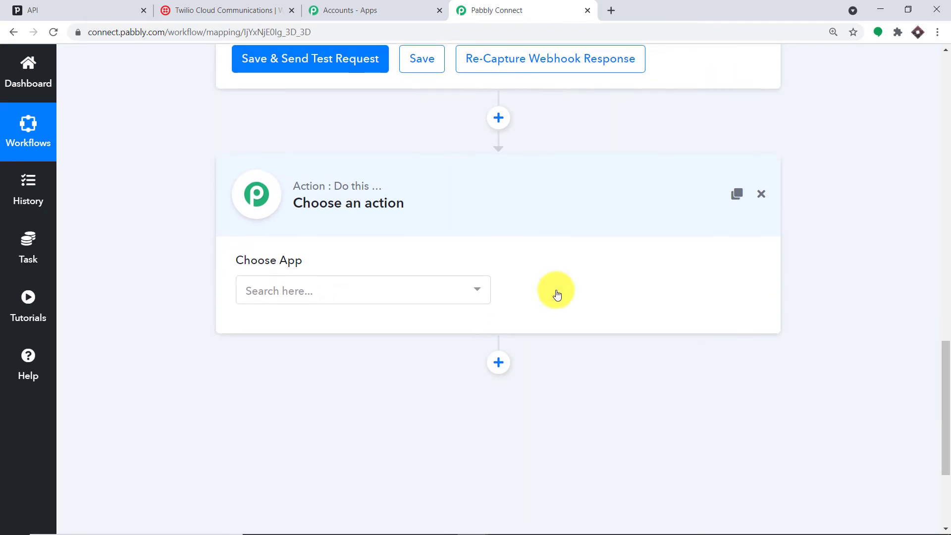
left_click(335, 291)
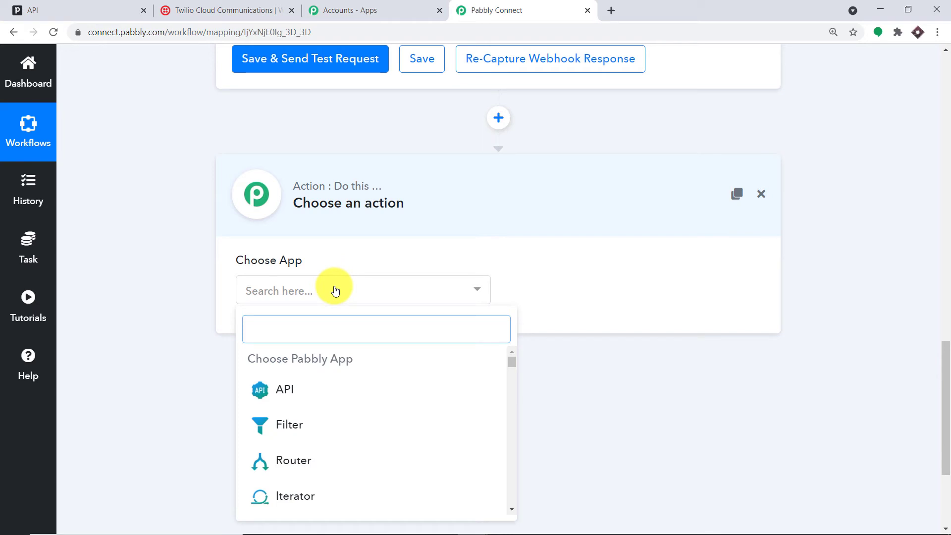
type("pipedr")
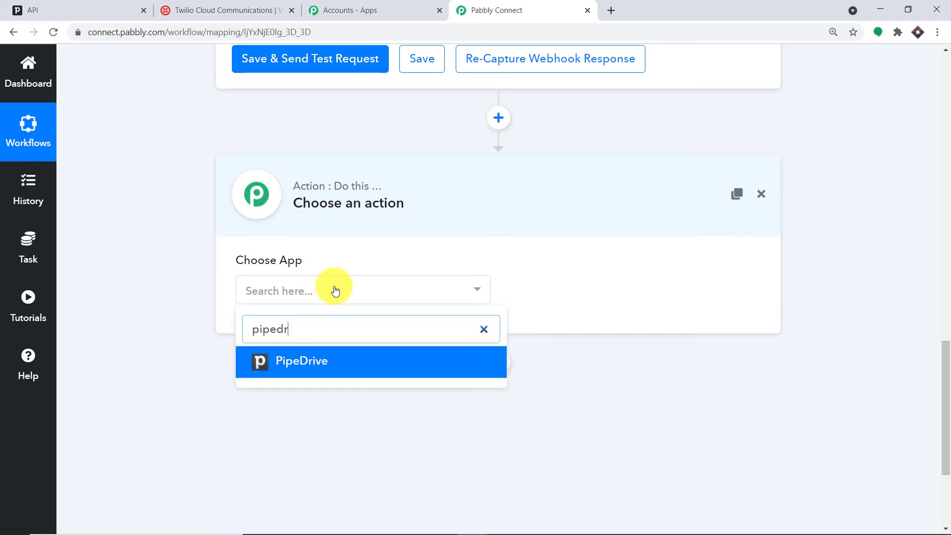
left_click(364, 369)
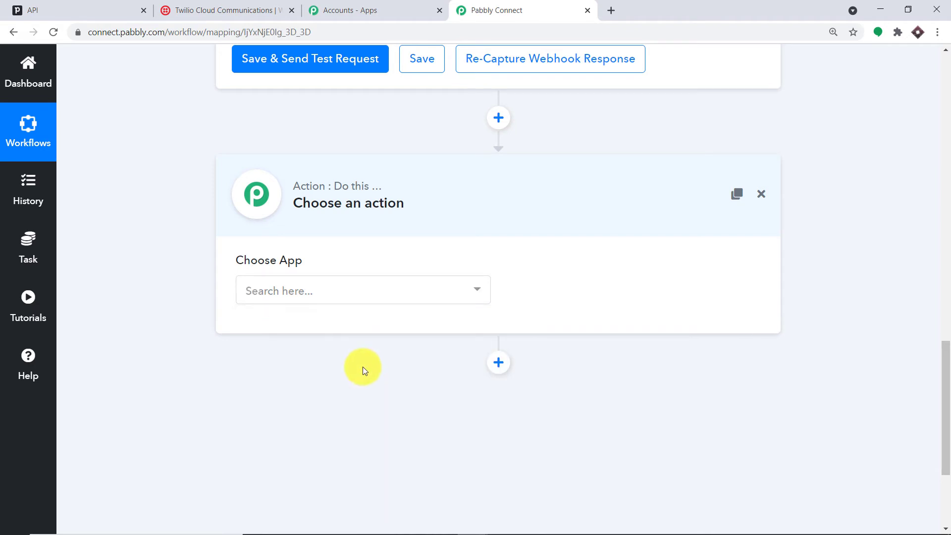
left_click(368, 297)
type("pip")
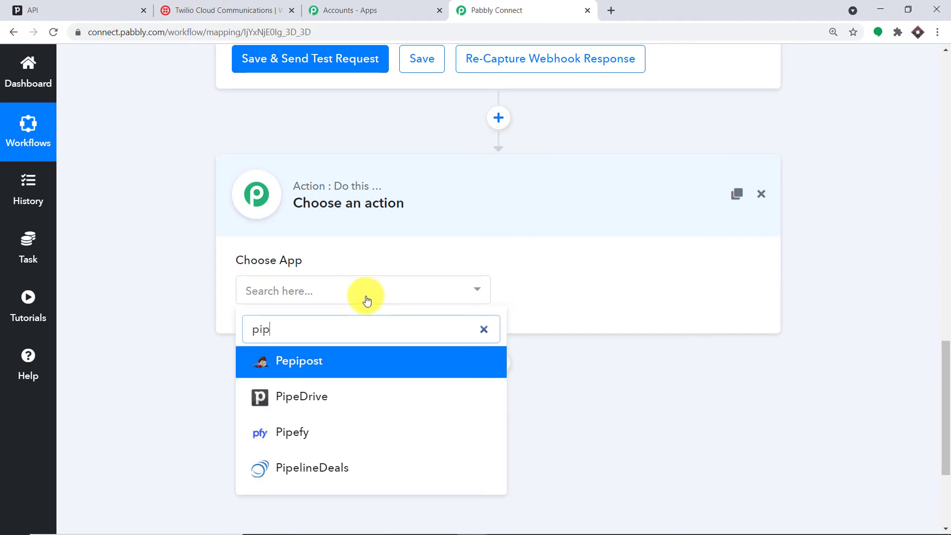
left_click(361, 396)
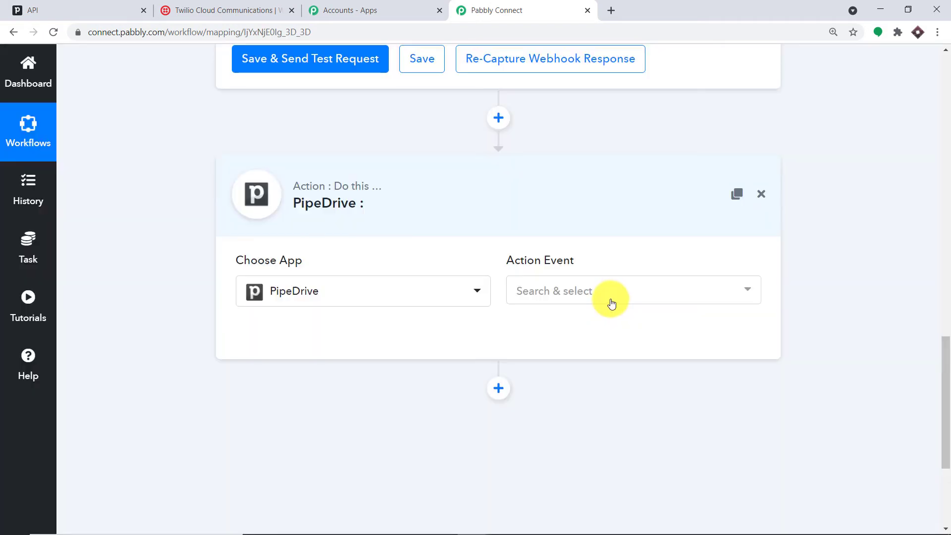
left_click(611, 300)
scroll(639, 397, "down", 5)
scroll(649, 408, "down", 3)
left_click(592, 486)
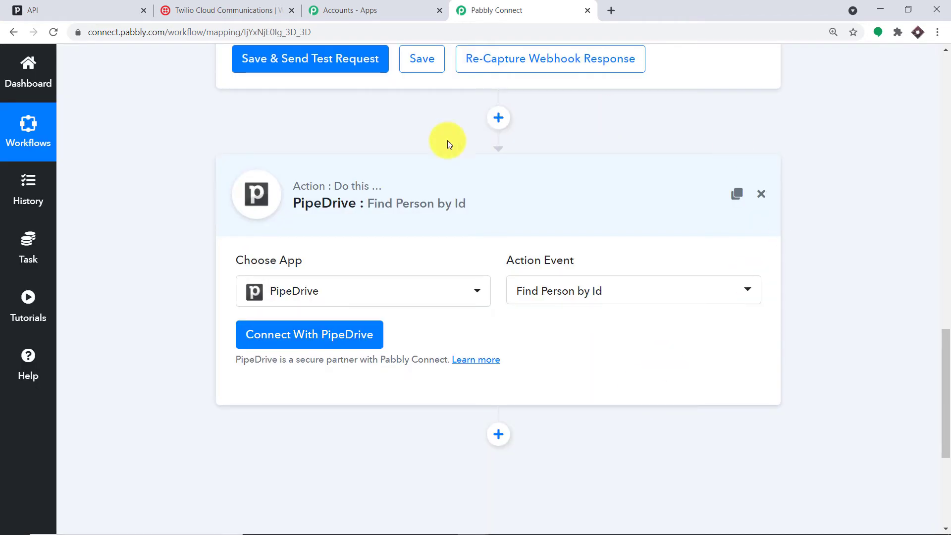
- Connect the step to the most recent saved PipeDrive credential
left_click(315, 334)
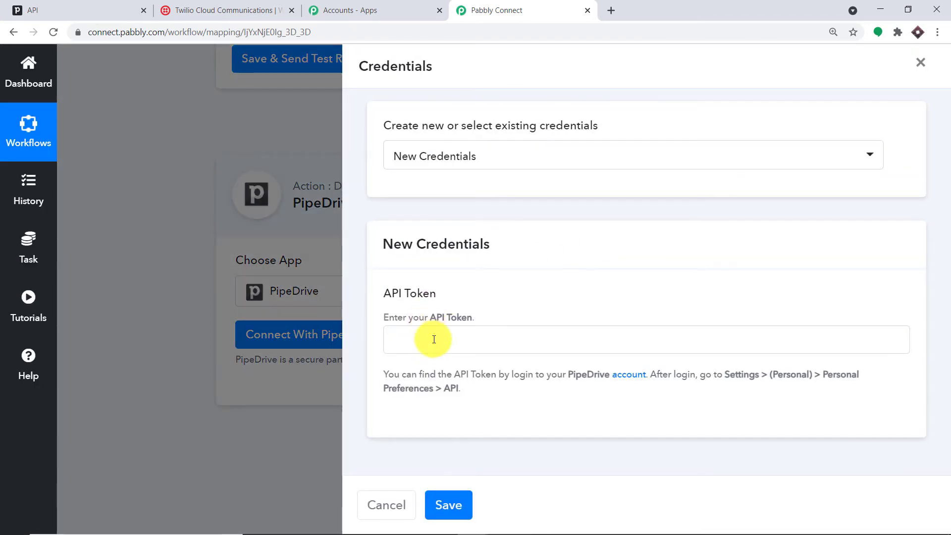
left_click(487, 162)
scroll(503, 183, "down", 6)
left_click(475, 420)
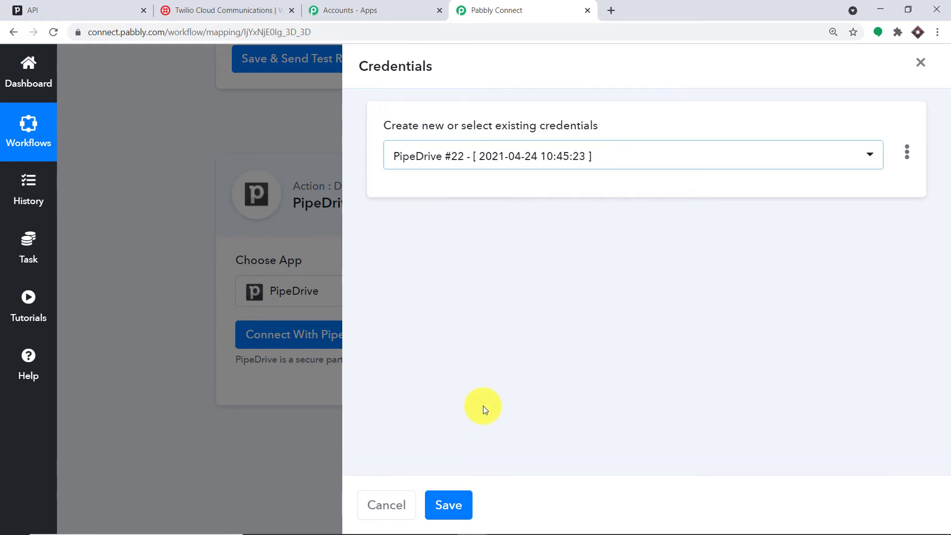
left_click(440, 506)
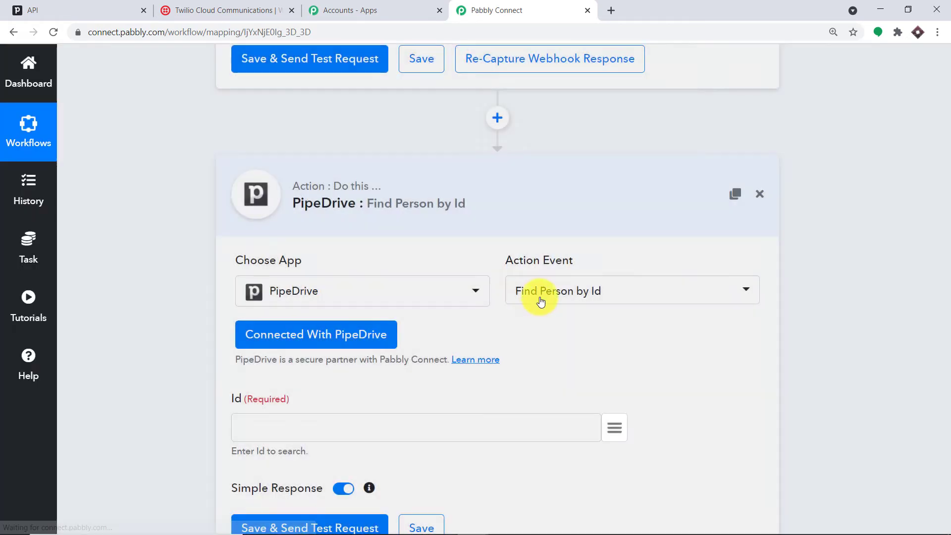
- Map the Id field to the New Deal trigger's current > person_id (45)
scroll(541, 304, "down", 2)
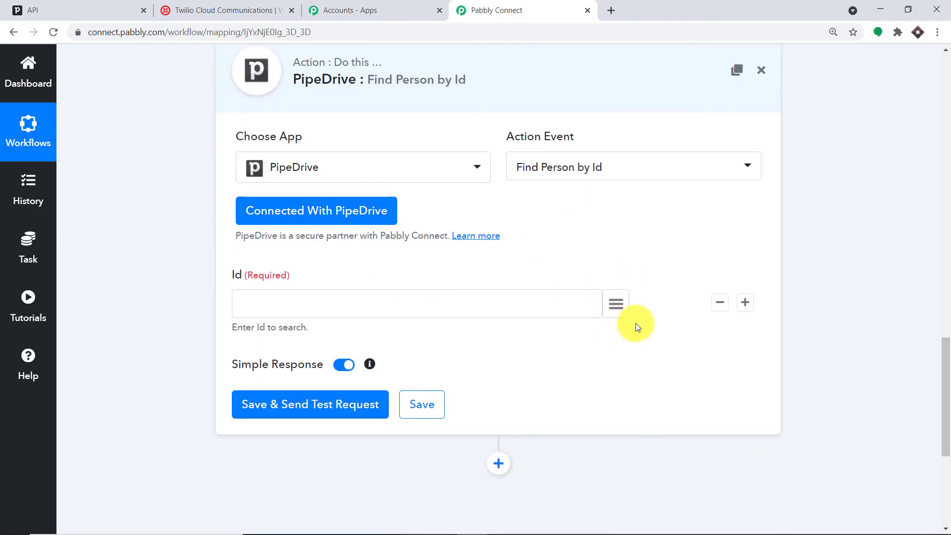
left_click(617, 303)
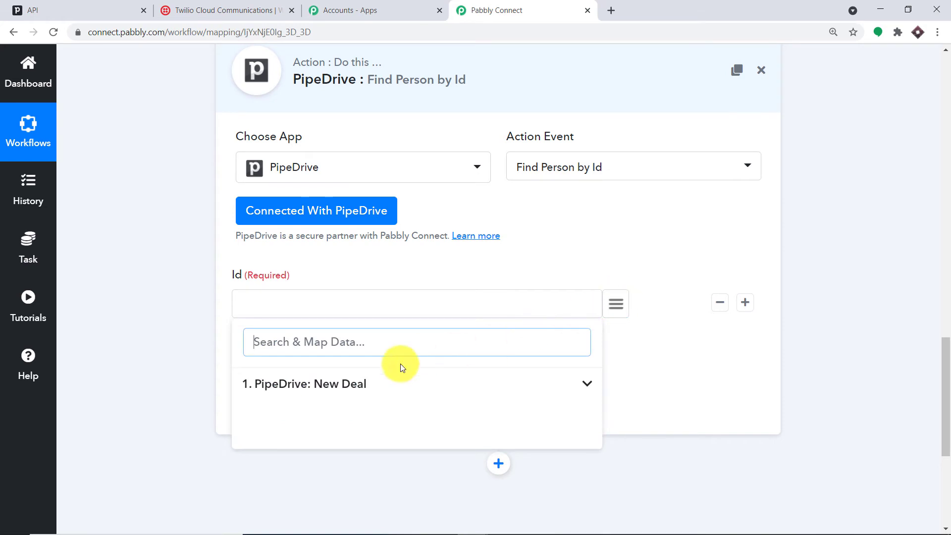
left_click(346, 382)
scroll(466, 392, "down", 3)
scroll(480, 401, "down", 4)
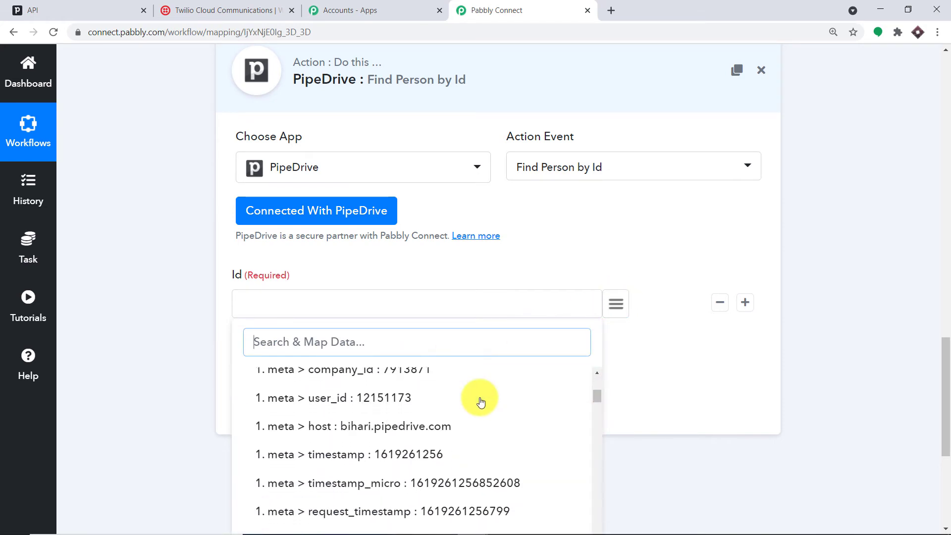
scroll(483, 411, "down", 5)
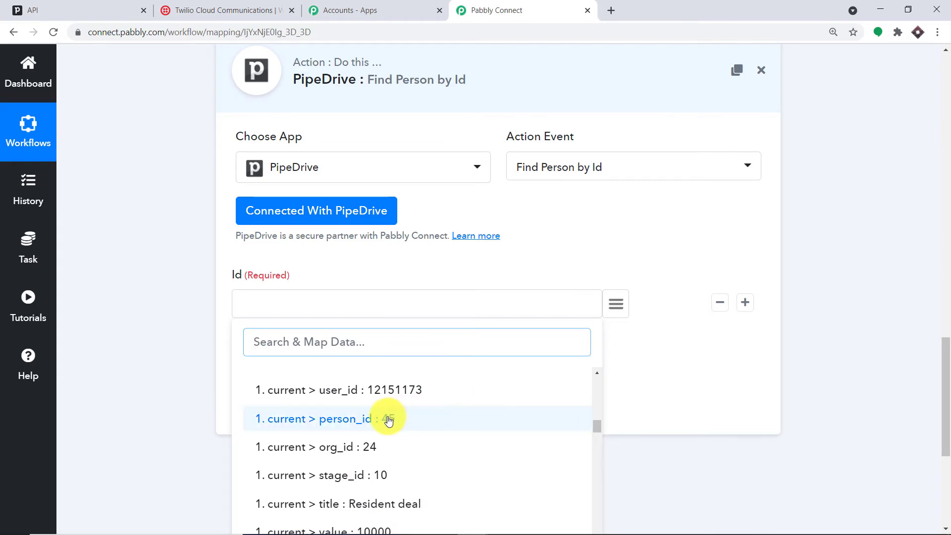
left_click(389, 420)
scroll(431, 347, "up", 1)
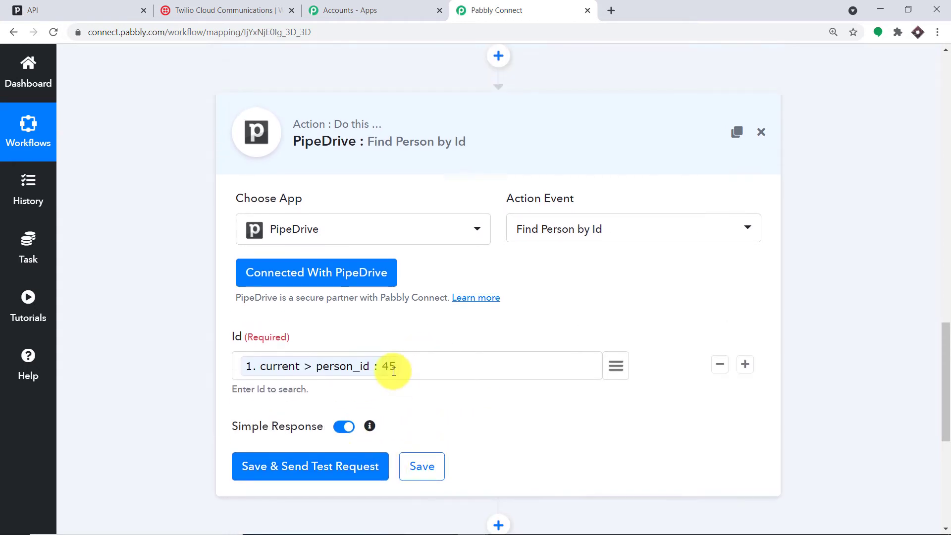
- Save and test the Find Person step, then review the returned phone number and e-mail
left_click(335, 468)
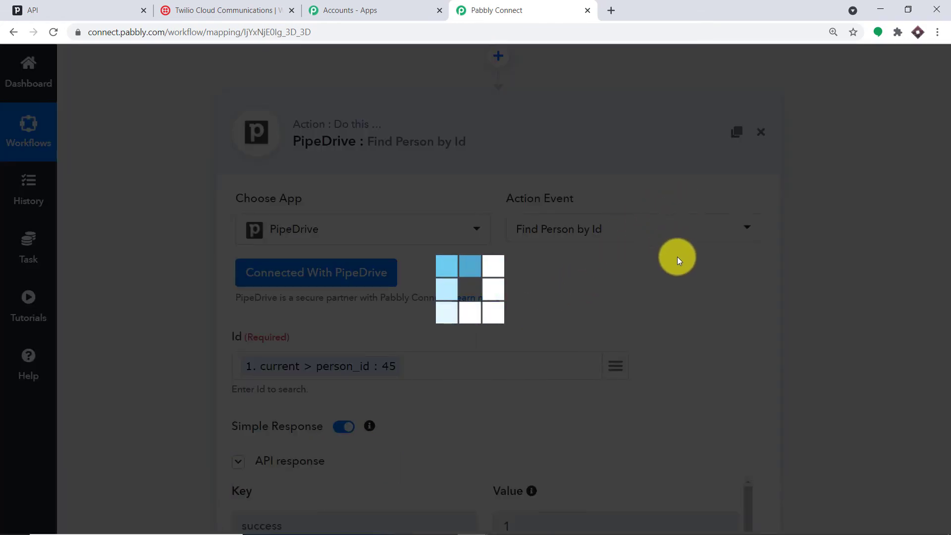
scroll(704, 295, "down", 9)
scroll(697, 283, "down", 2)
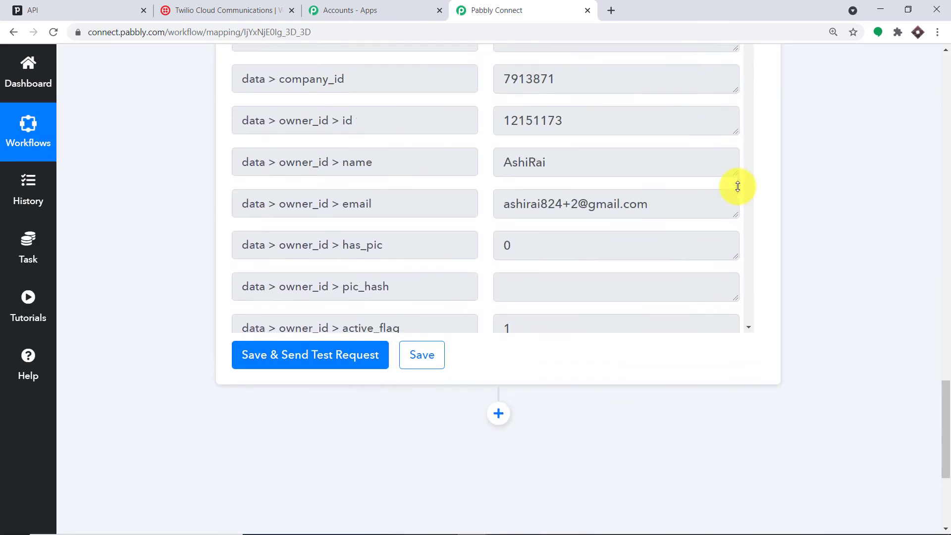
scroll(694, 198, "up", 3)
scroll(689, 179, "down", 6)
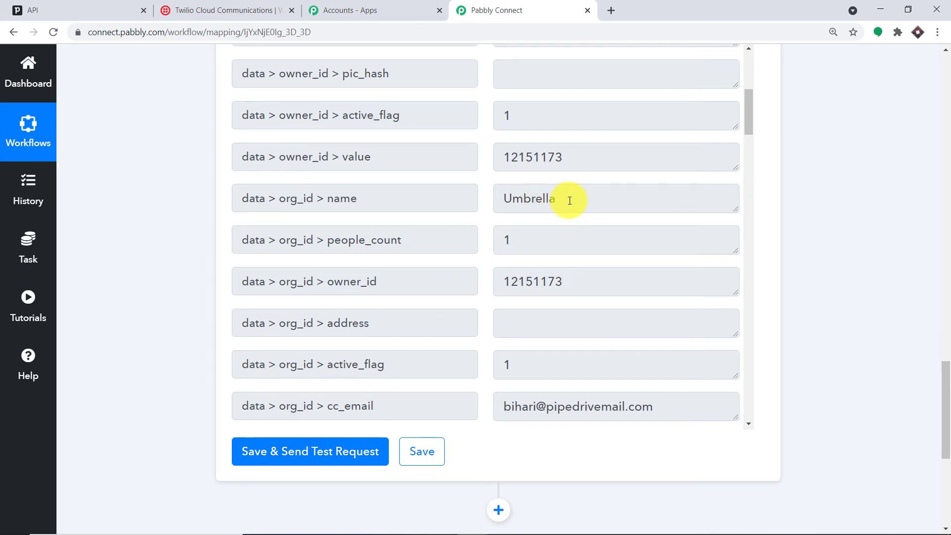
scroll(570, 200, "down", 6)
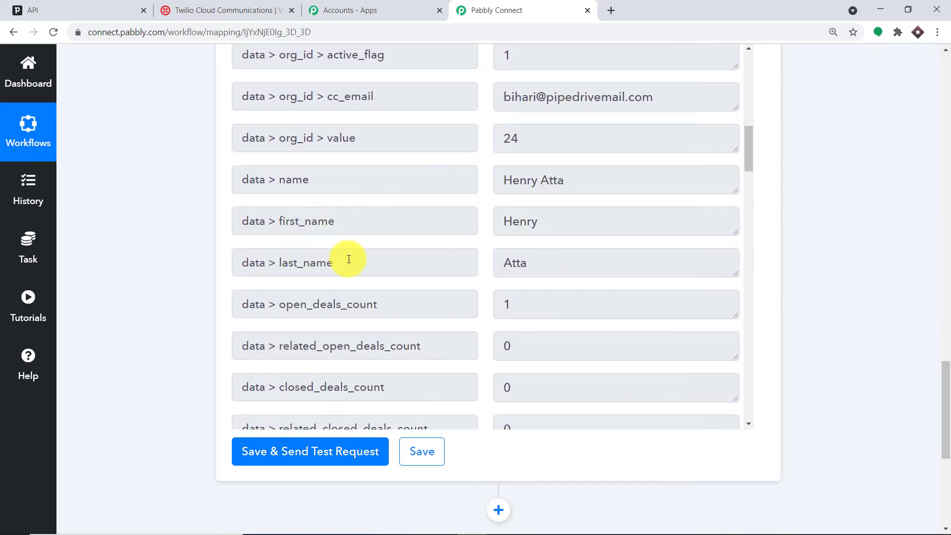
scroll(574, 250, "down", 1)
scroll(576, 255, "down", 15)
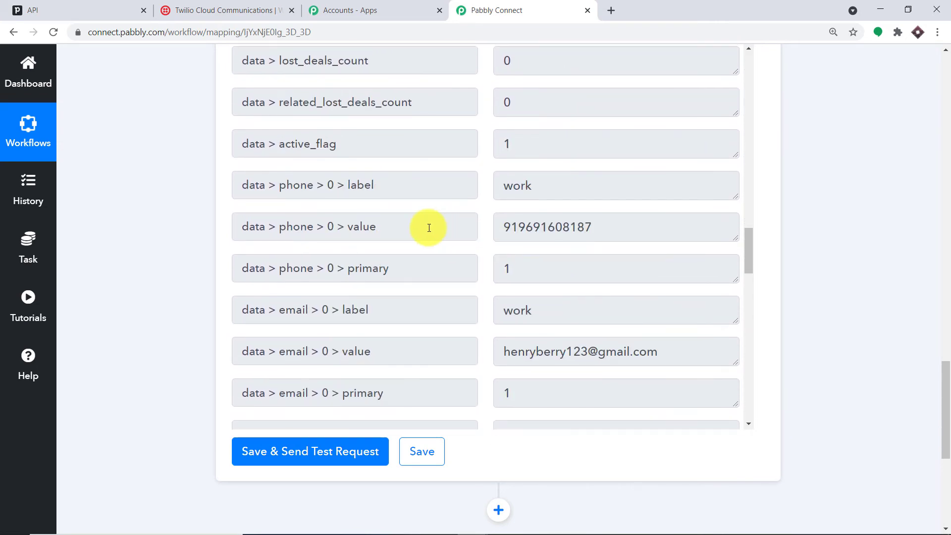
left_click_drag(618, 225, 482, 219)
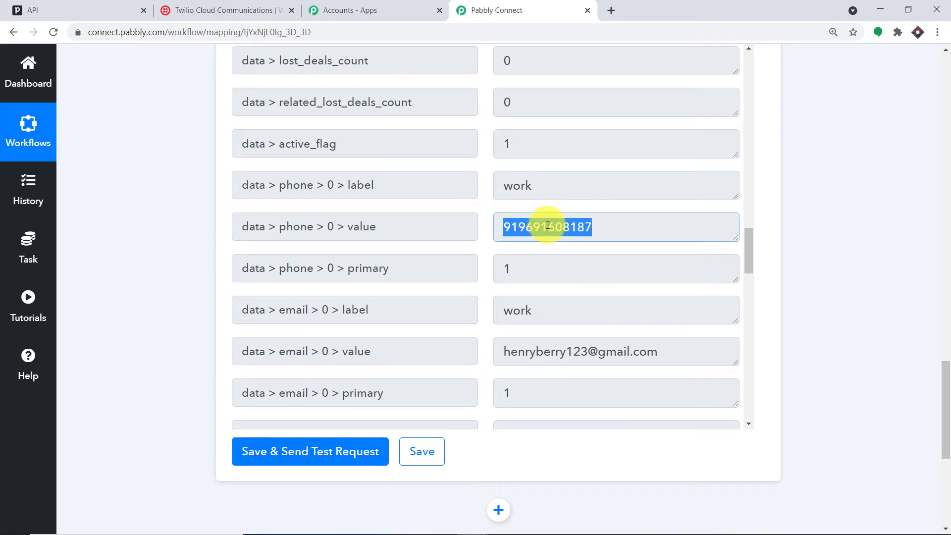
scroll(545, 230, "down", 1)
left_click_drag(511, 290, 697, 288)
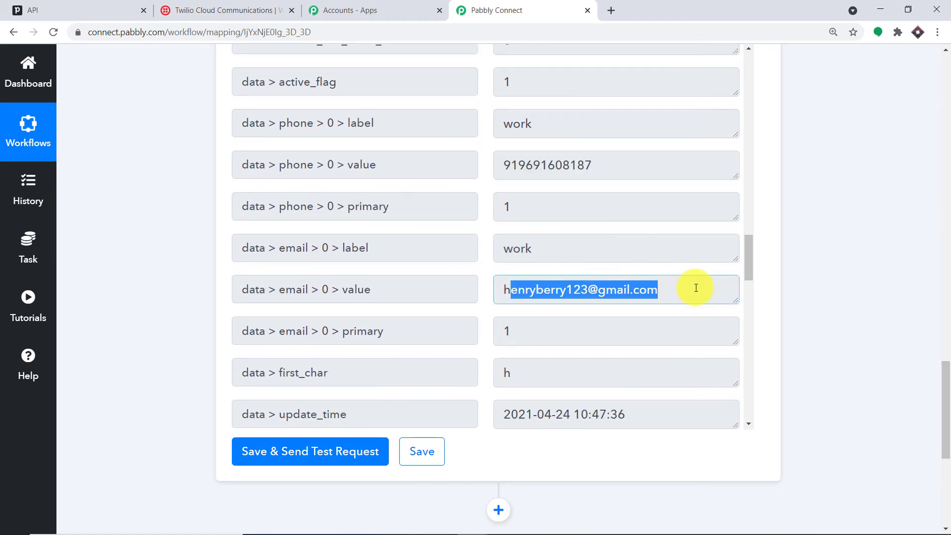
left_click_drag(946, 377, 949, 438)
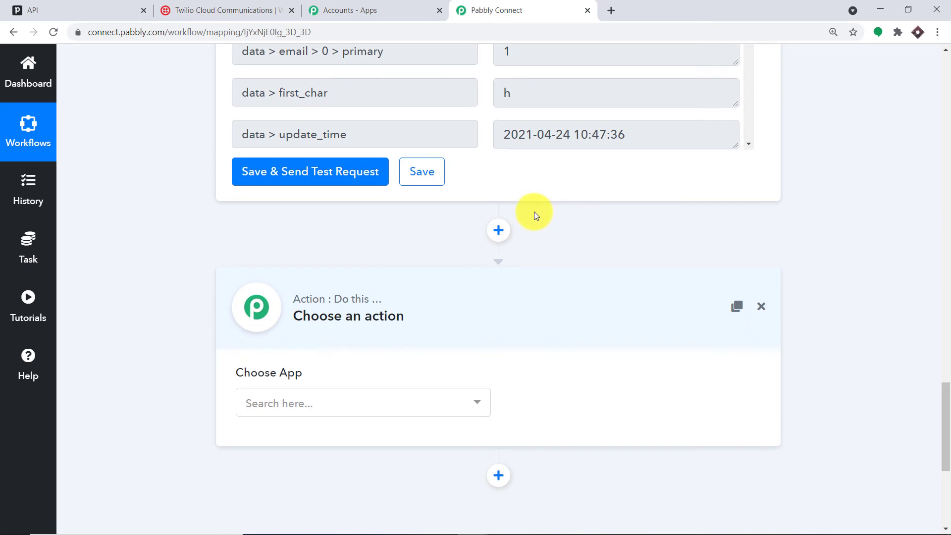
- Set the new action's app to Twilio with the Send SMS Message event
left_click(315, 401)
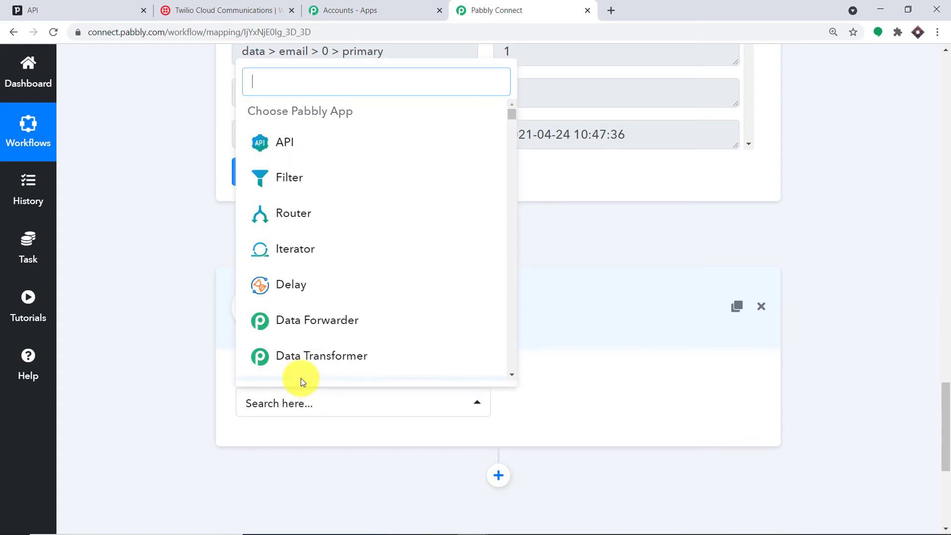
type("twili")
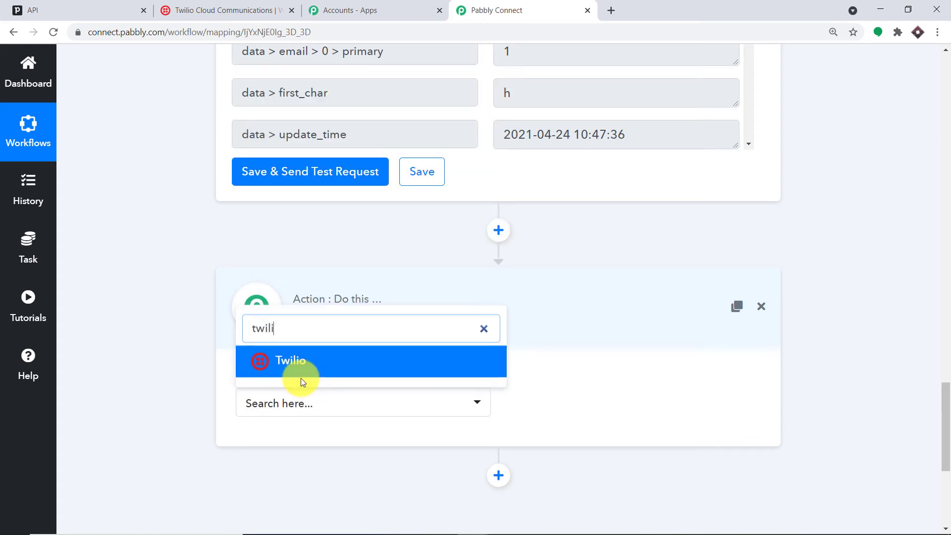
left_click(257, 361)
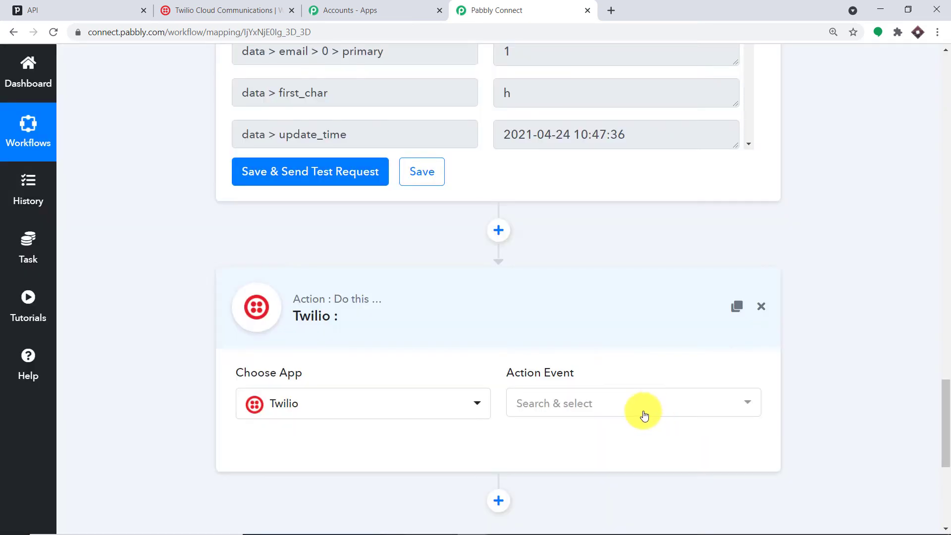
left_click(616, 401)
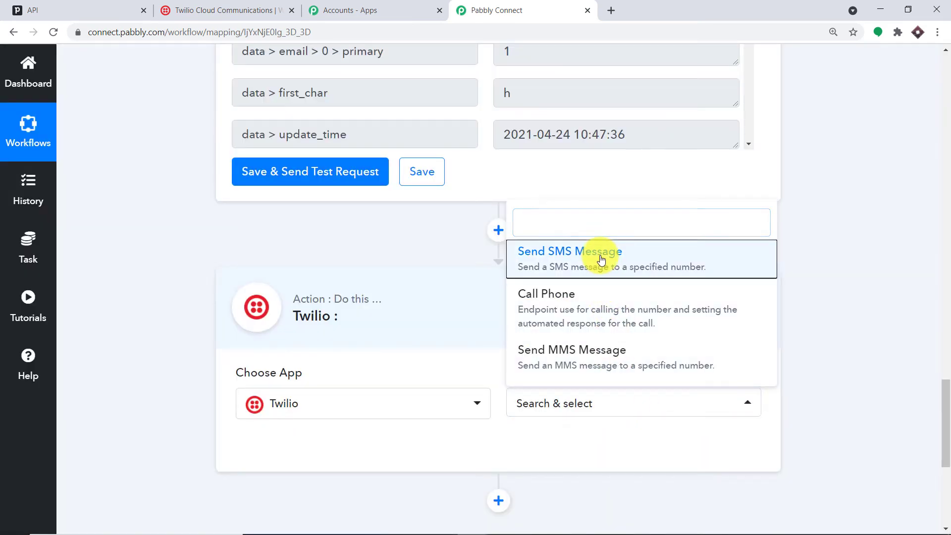
left_click(601, 255)
- Start a new Twilio connection, check its credential fields, and switch to the Twilio console
left_click(319, 442)
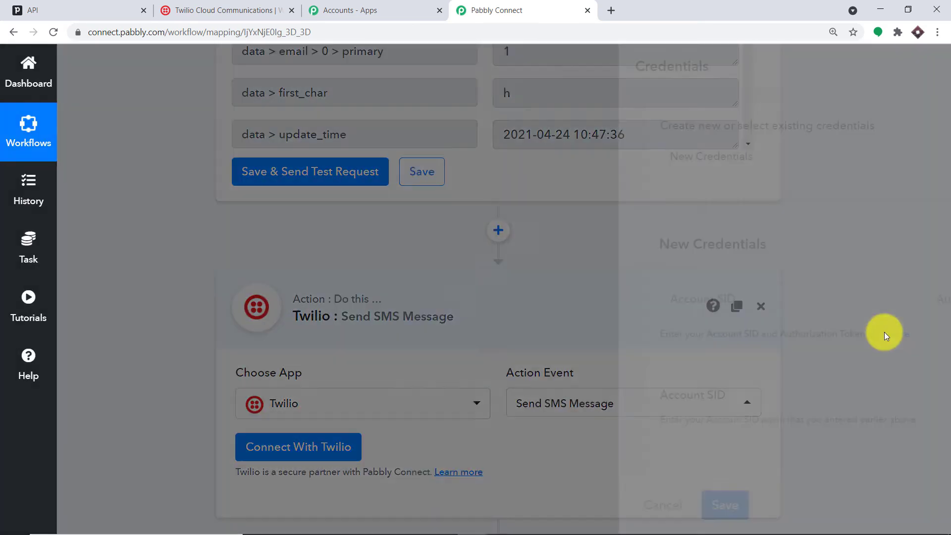
scroll(920, 326, "down", 2)
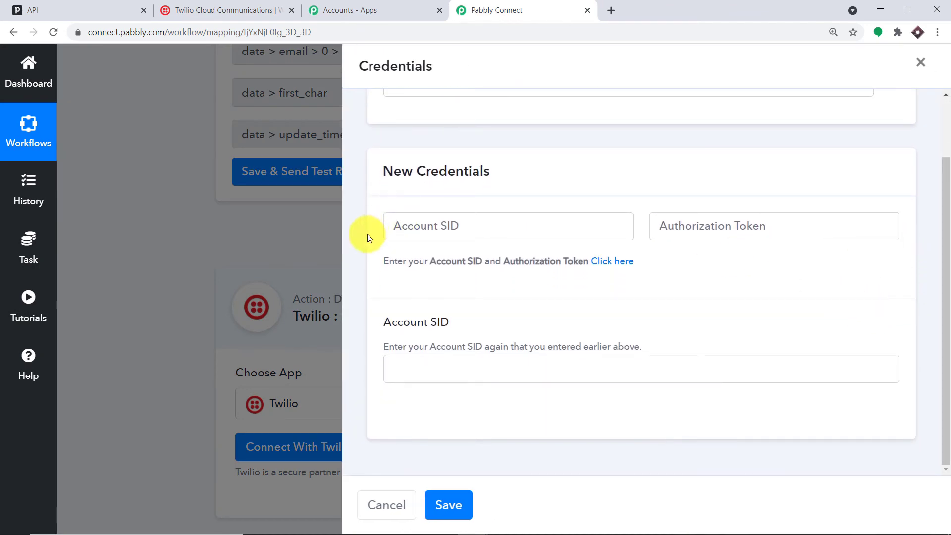
left_click(399, 226)
left_click(751, 229)
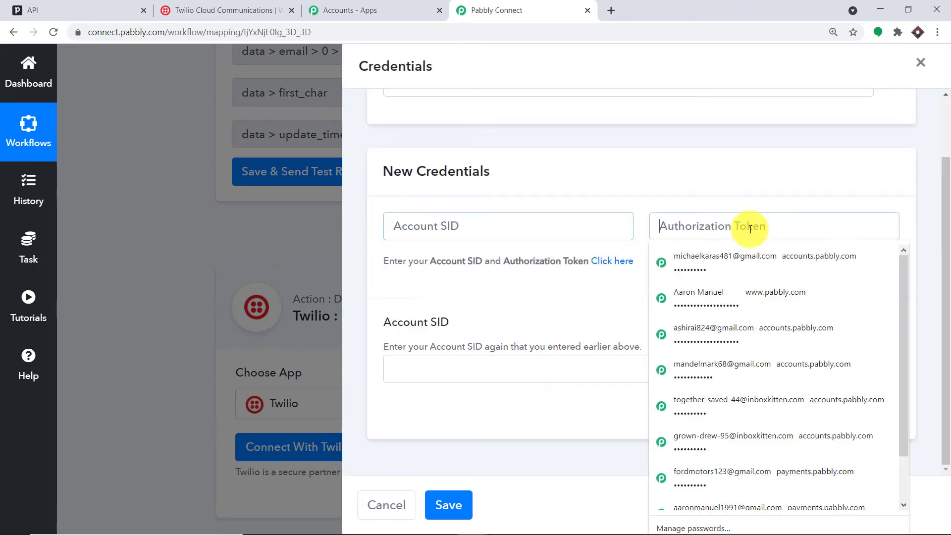
left_click(417, 372)
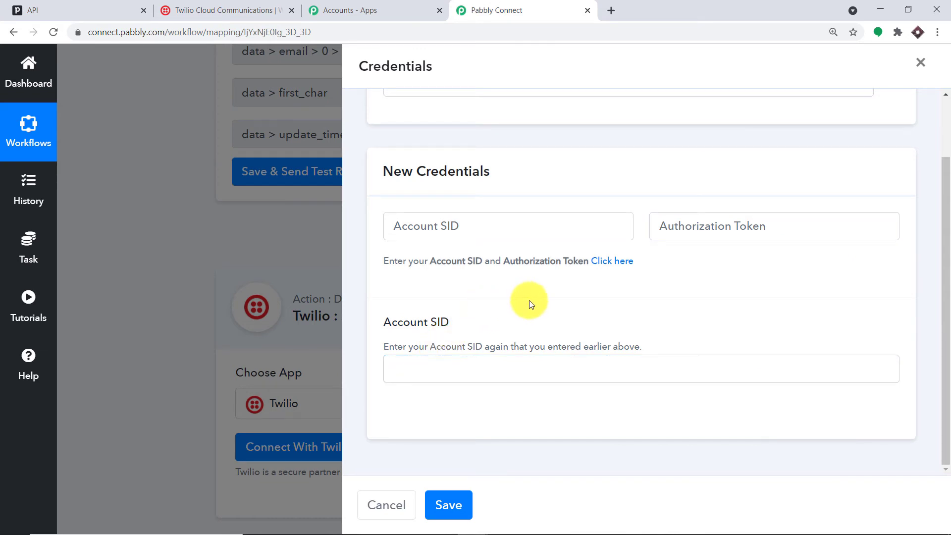
left_click(188, 10)
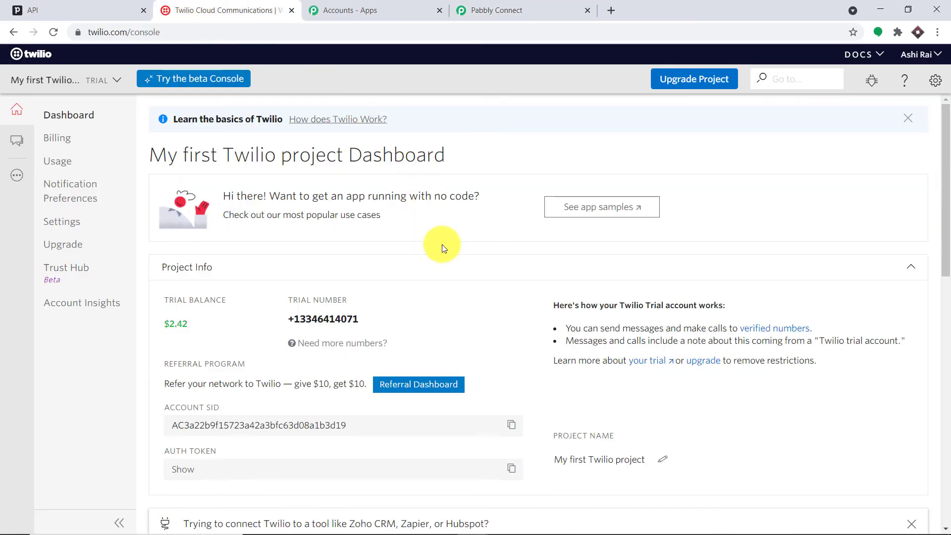
- Open Twilio's project settings and re-authenticate with the account password
left_click(939, 82)
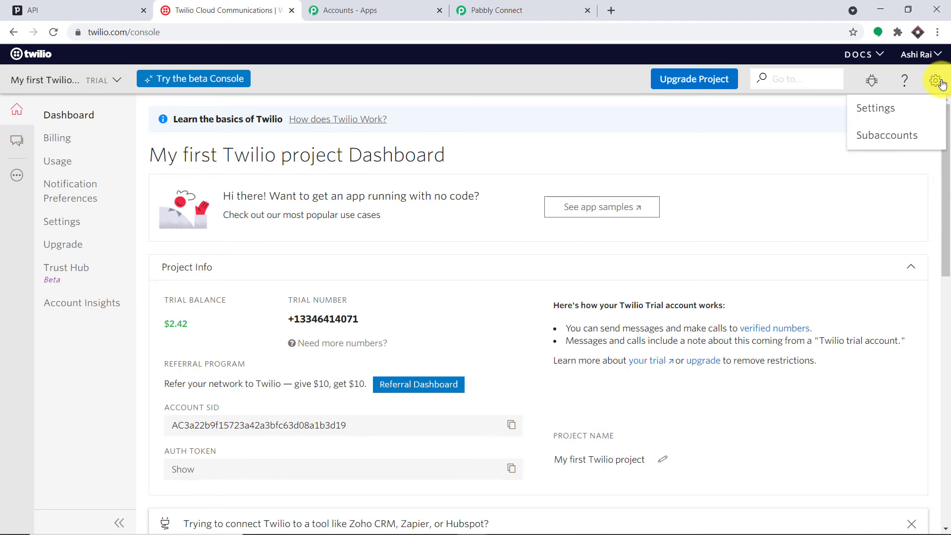
left_click(905, 108)
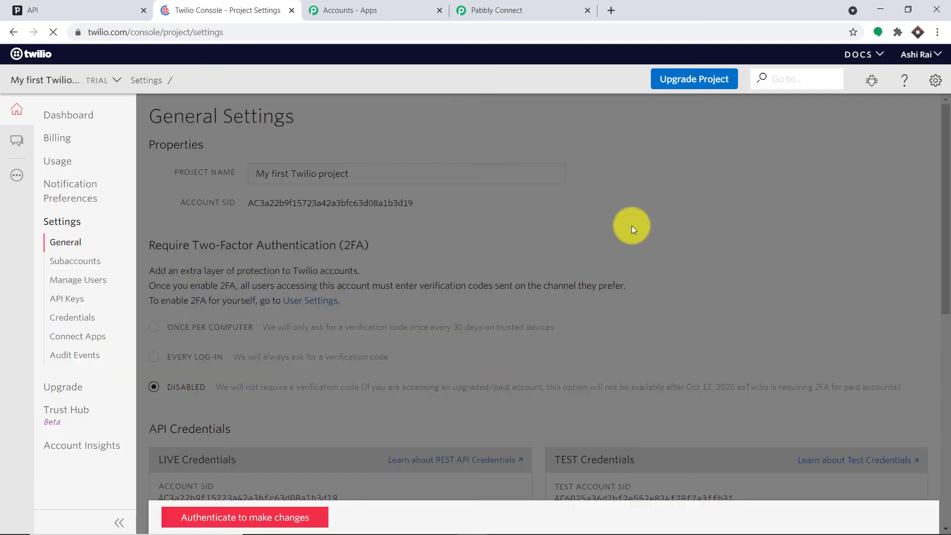
left_click(251, 502)
left_click(434, 255)
type("••••")
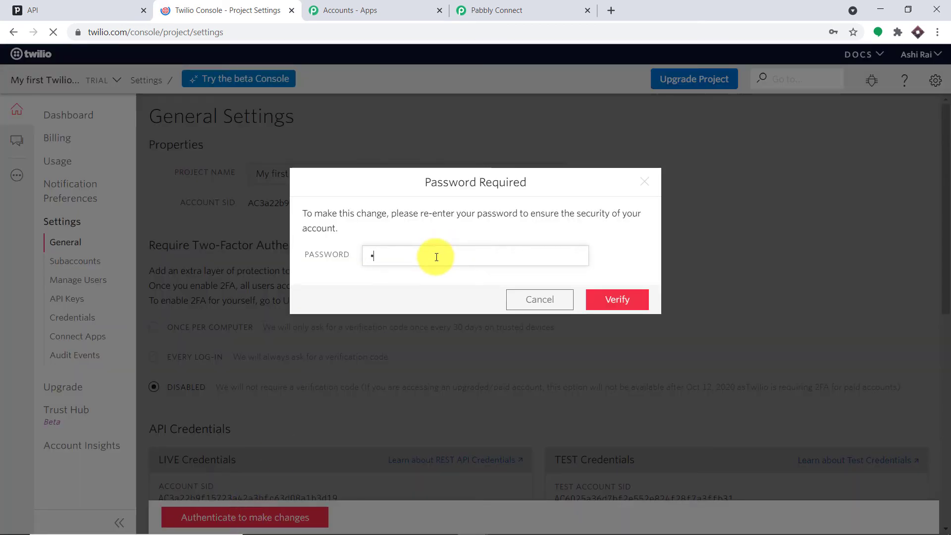
type("••••")
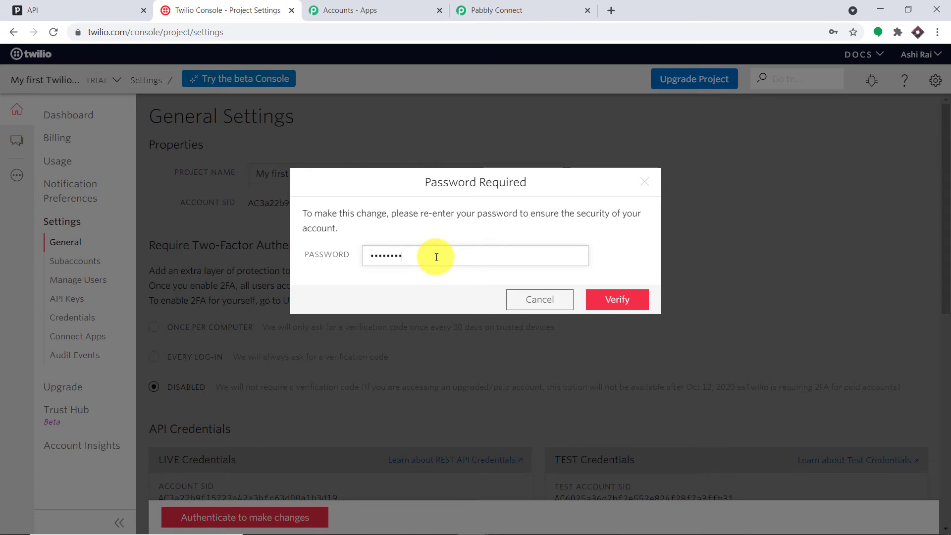
key("Return")
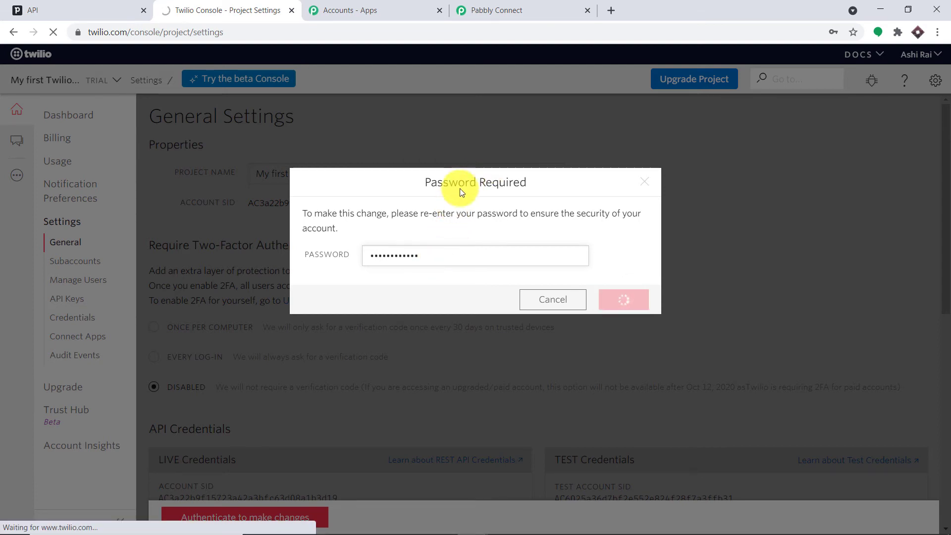
- Copy the live Account SID from API Credentials and return to Pabbly
scroll(513, 163, "down", 4)
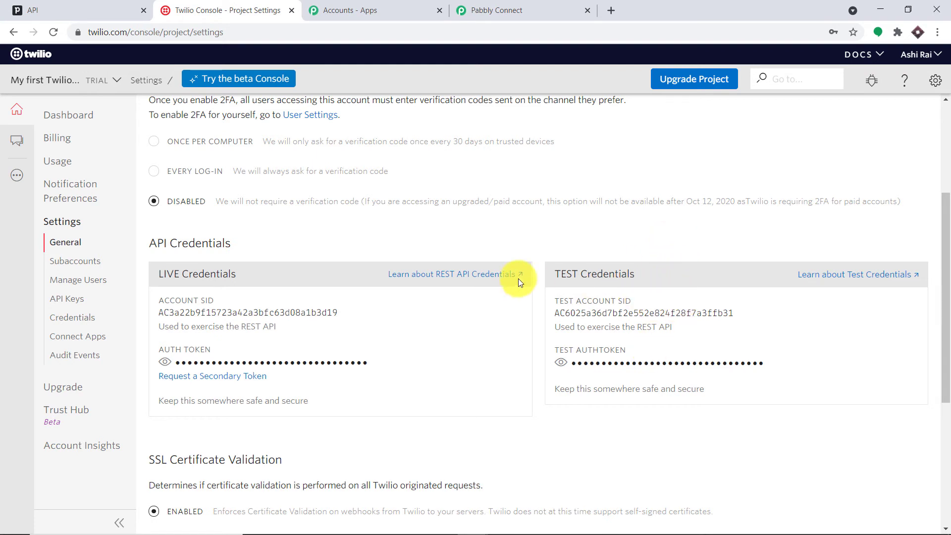
double_click(177, 308)
right_click(188, 309)
left_click(206, 316)
left_click(529, 6)
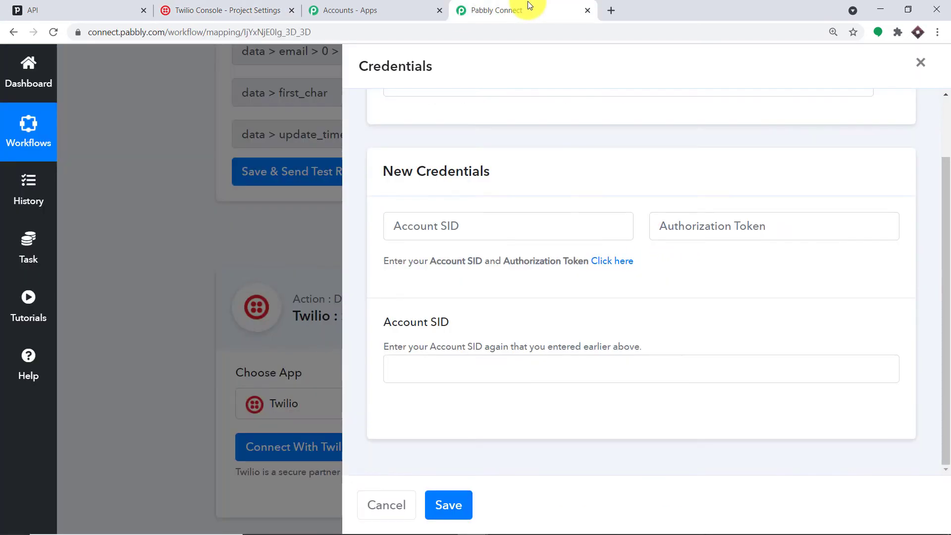
- Paste the Account SID into the Twilio credentials form
right_click(456, 224)
left_click(509, 314)
left_click(554, 193)
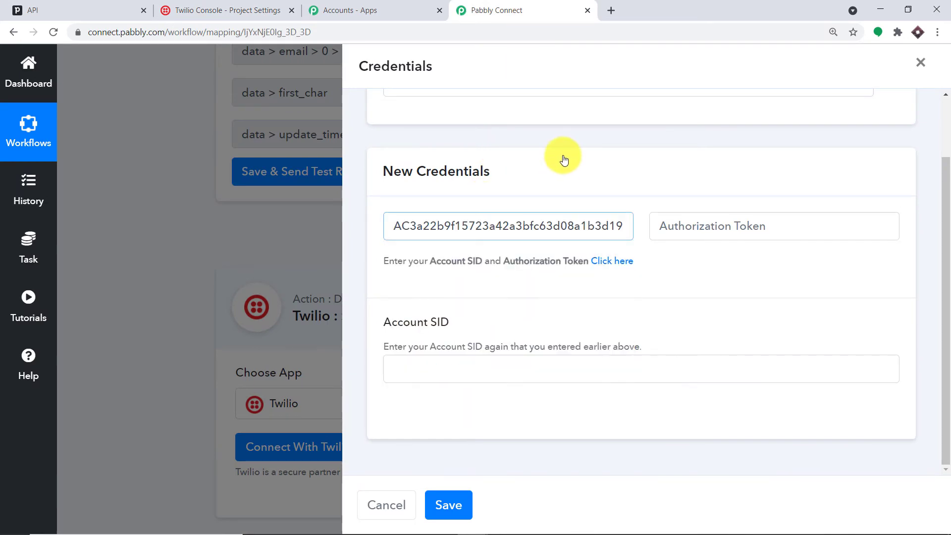
left_click(754, 226)
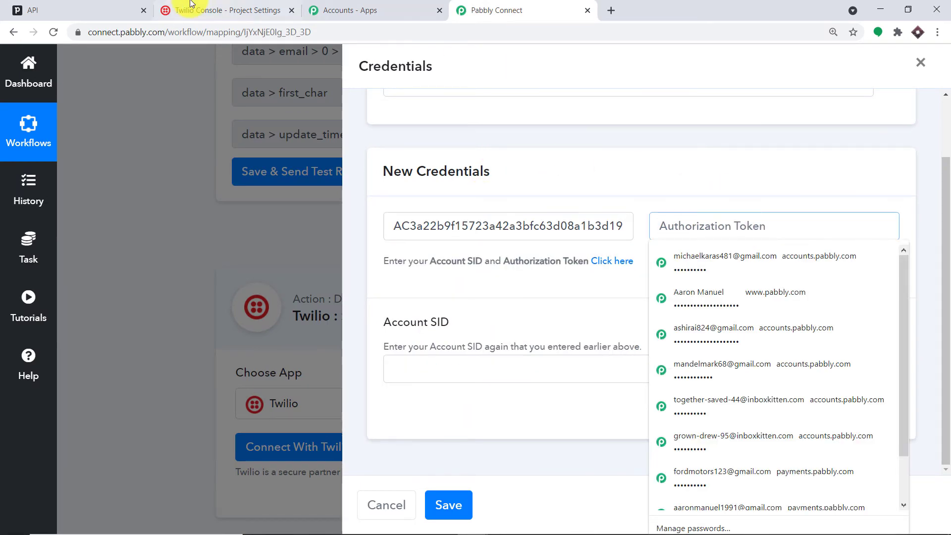
- Copy the live Auth Token from Twilio into the Authorization Token field
left_click(198, 9)
left_click(167, 361)
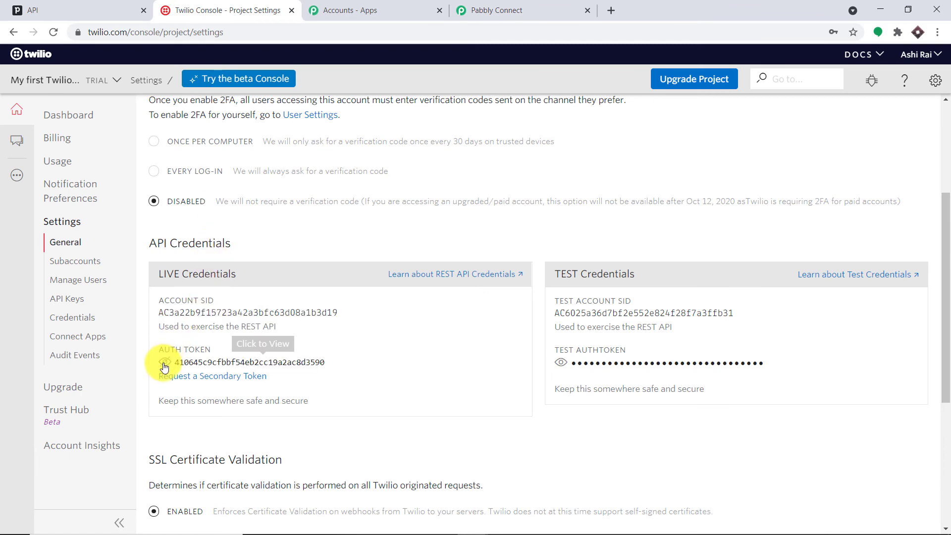
double_click(213, 359)
right_click(213, 359)
left_click(232, 368)
left_click(495, 10)
right_click(702, 227)
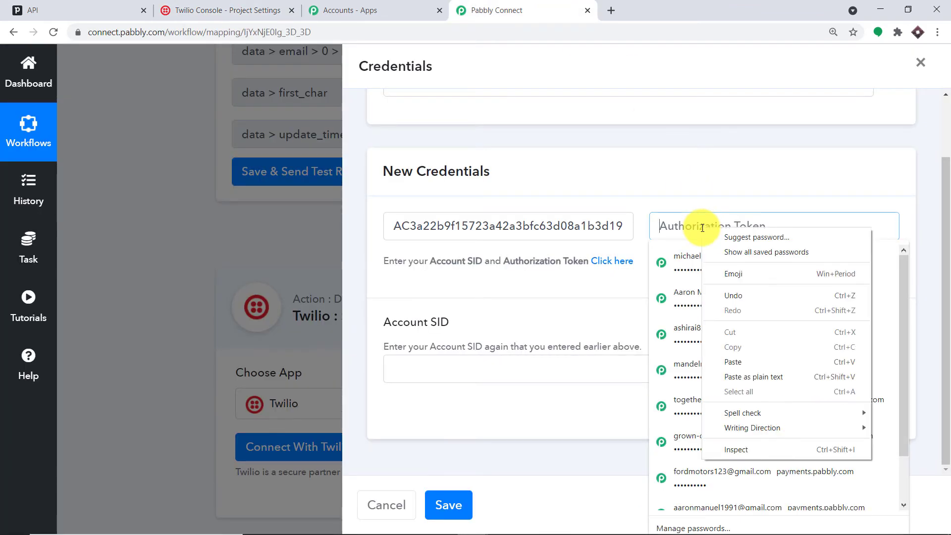
left_click(747, 363)
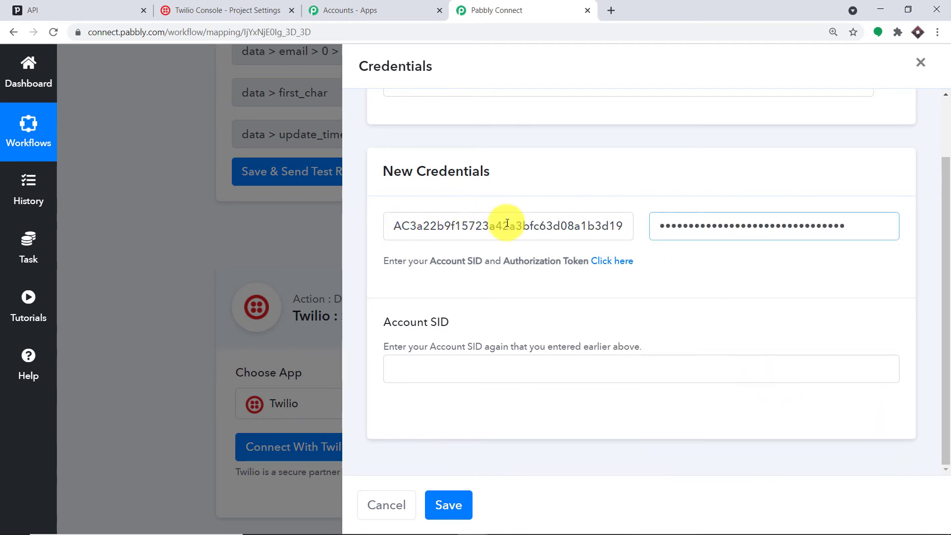
- Fill the repeated Account SID field with the copied SID and save the credentials
left_click(250, 9)
double_click(240, 312)
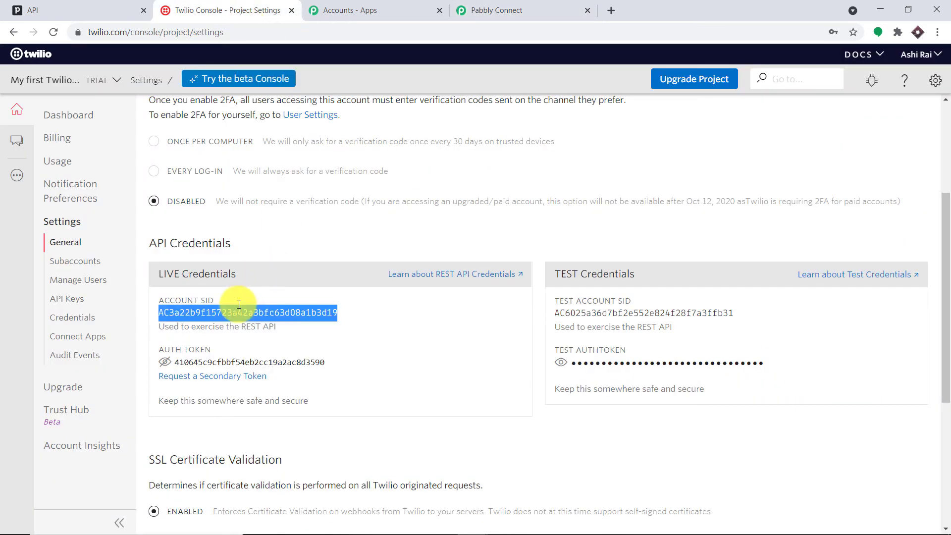
right_click(248, 315)
left_click(207, 307)
right_click(213, 312)
left_click(227, 318)
left_click(518, 10)
left_click(438, 369)
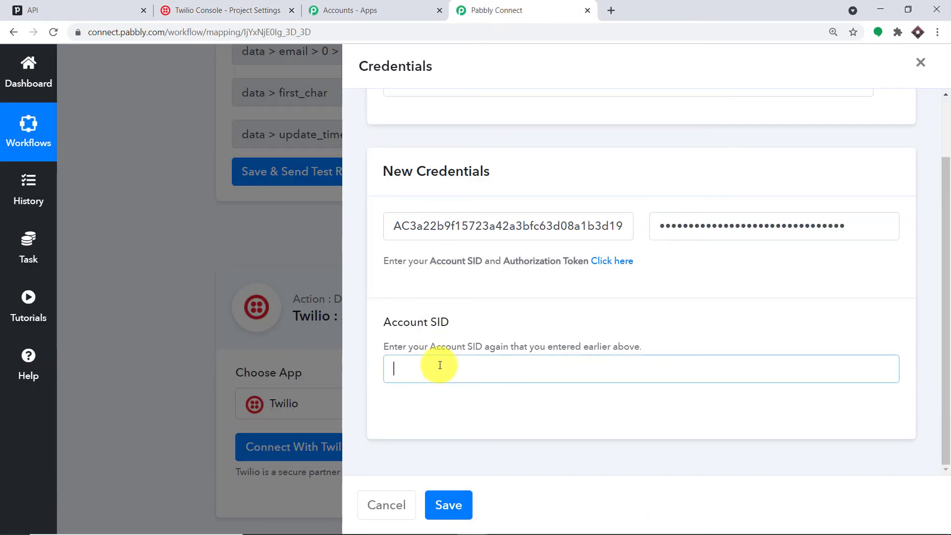
right_click(436, 366)
left_click(475, 268)
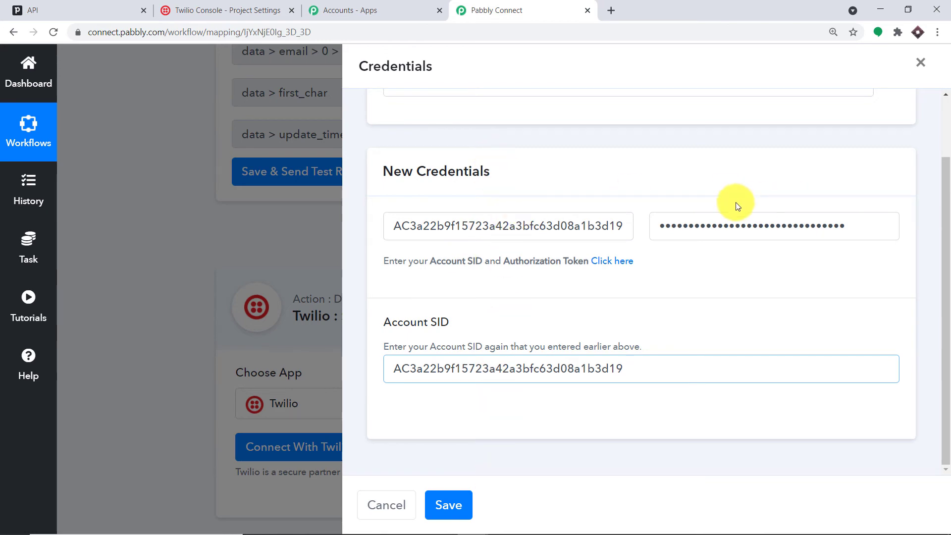
left_click(459, 515)
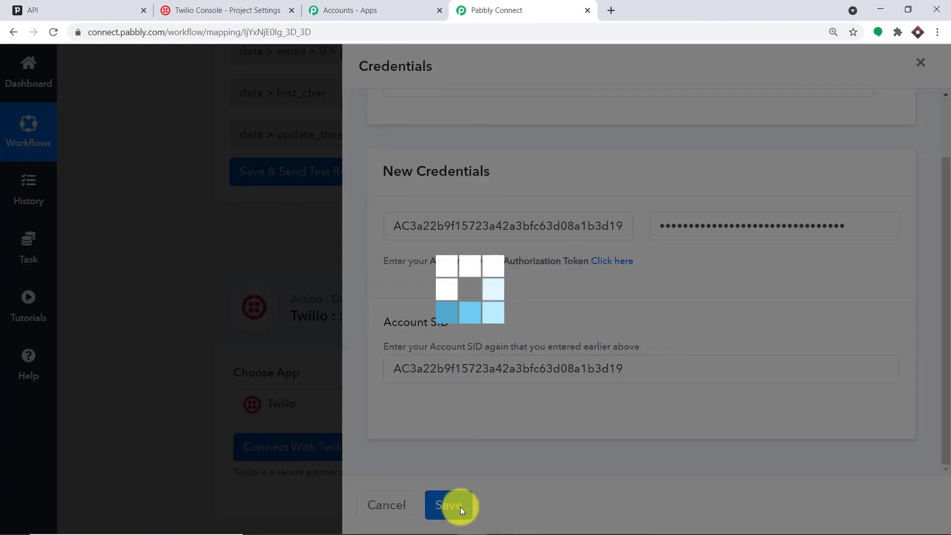
- Start the SMS body with 'Hell', the contact's mapped name, and 'thanks for creating a deal'
scroll(664, 227, "down", 6)
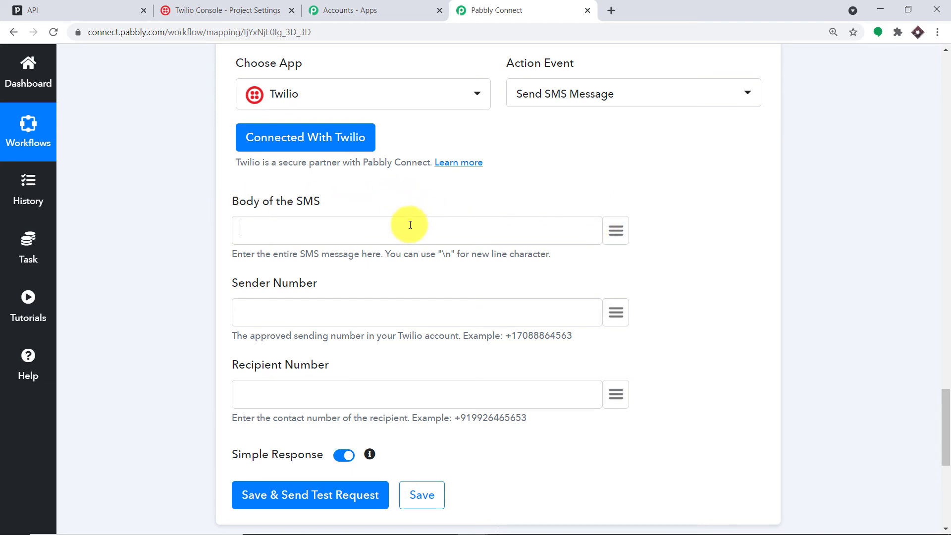
type("Hello \\n")
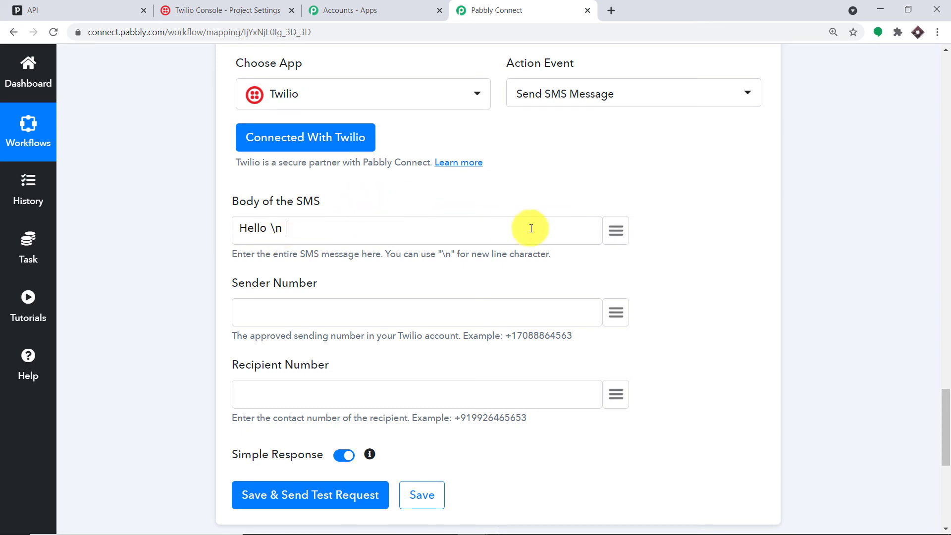
left_click(616, 230)
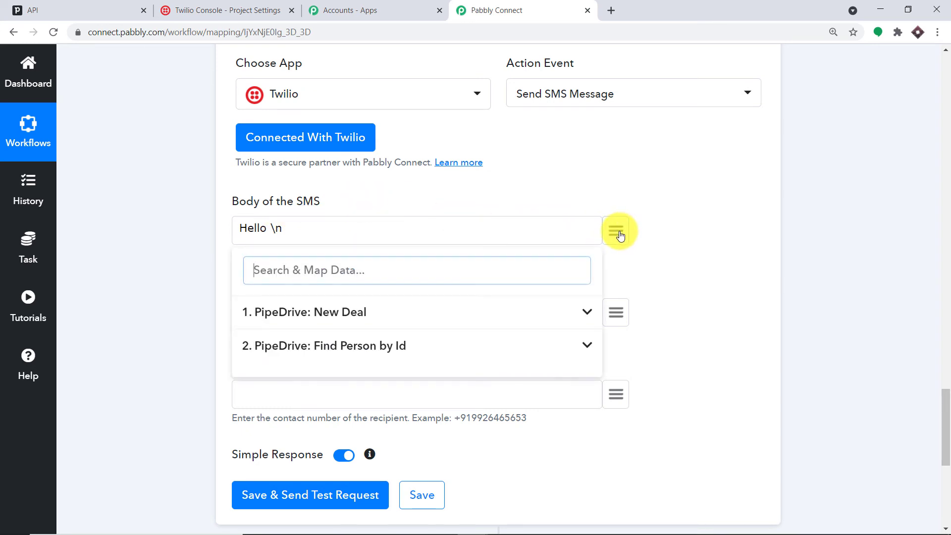
left_click(374, 351)
scroll(418, 373, "down", 8)
scroll(429, 404, "down", 2)
left_click(389, 362)
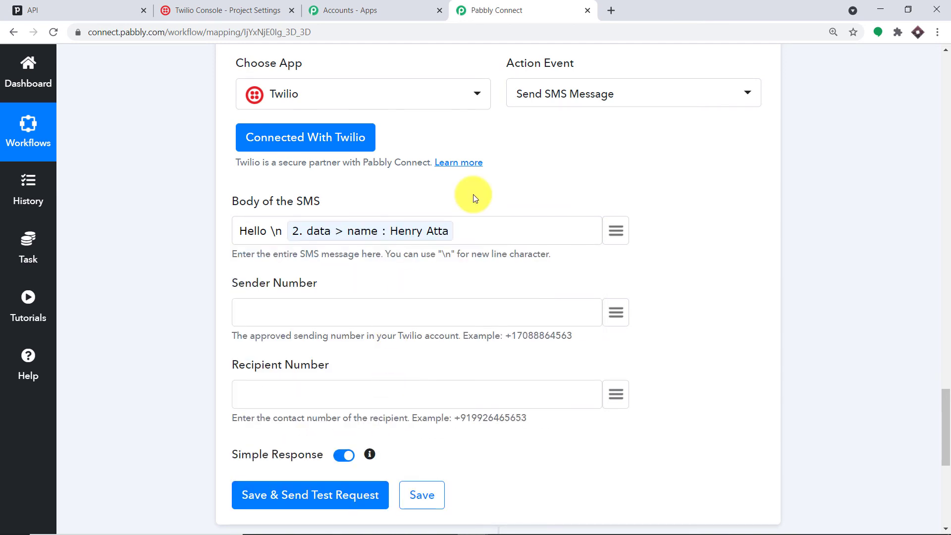
type("thanks for creating a deal :")
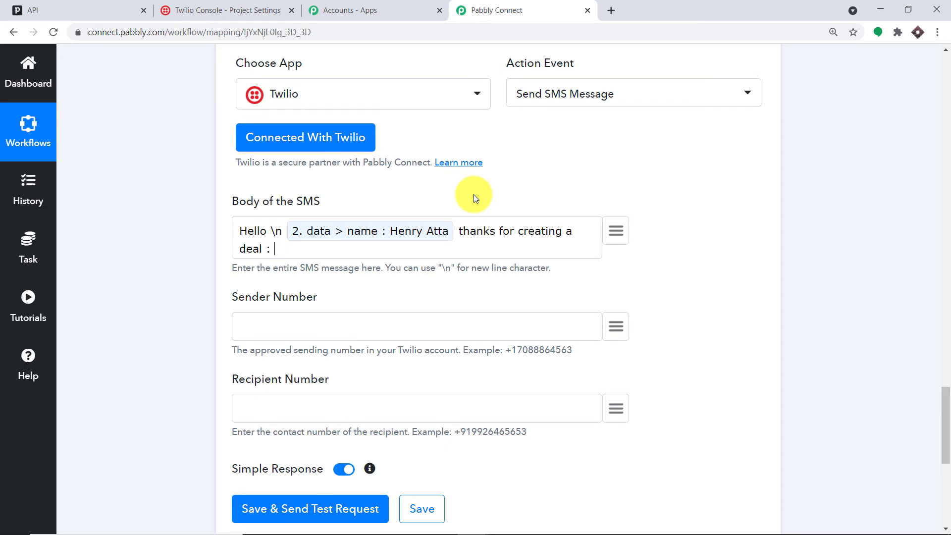
- Map the New Deal title into the message, followed by 'and your corporation :'
left_click(616, 231)
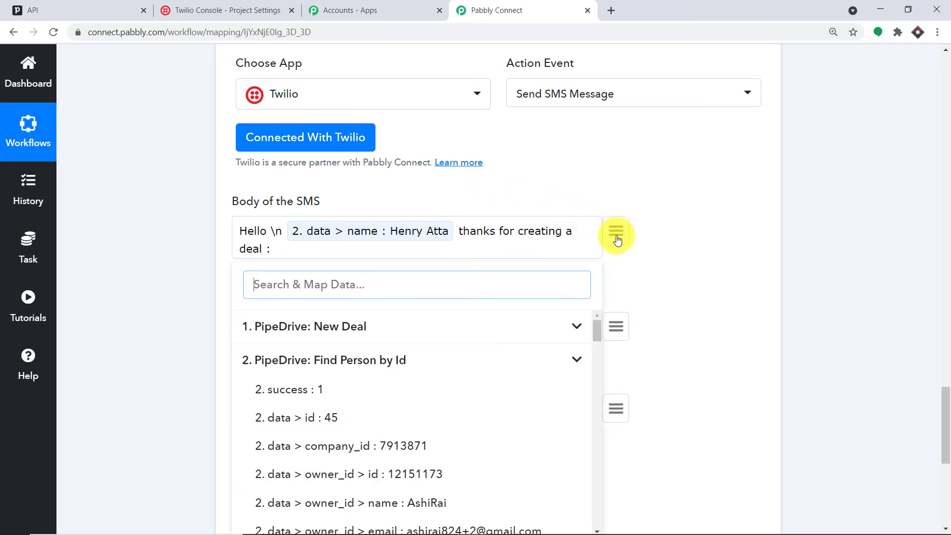
scroll(539, 318, "down", 2)
scroll(520, 322, "down", 9)
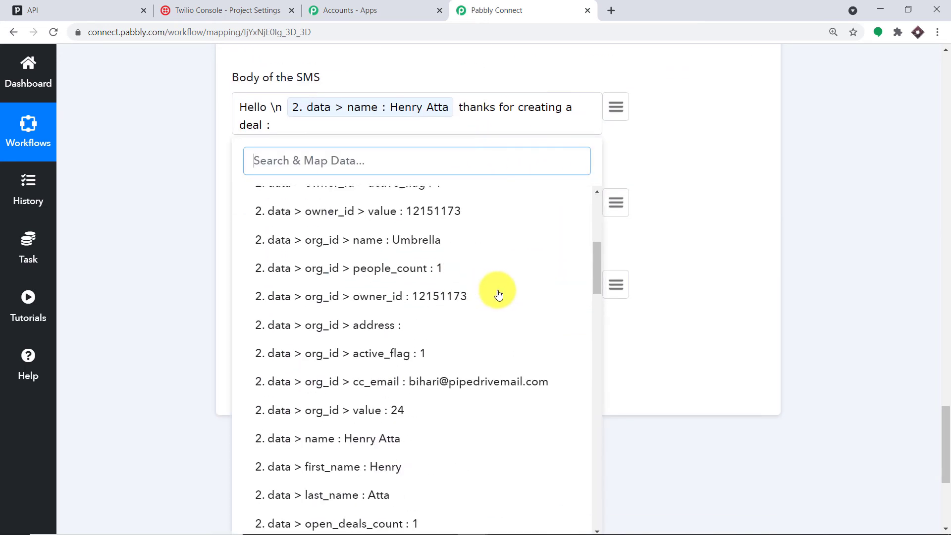
scroll(512, 298, "down", 9)
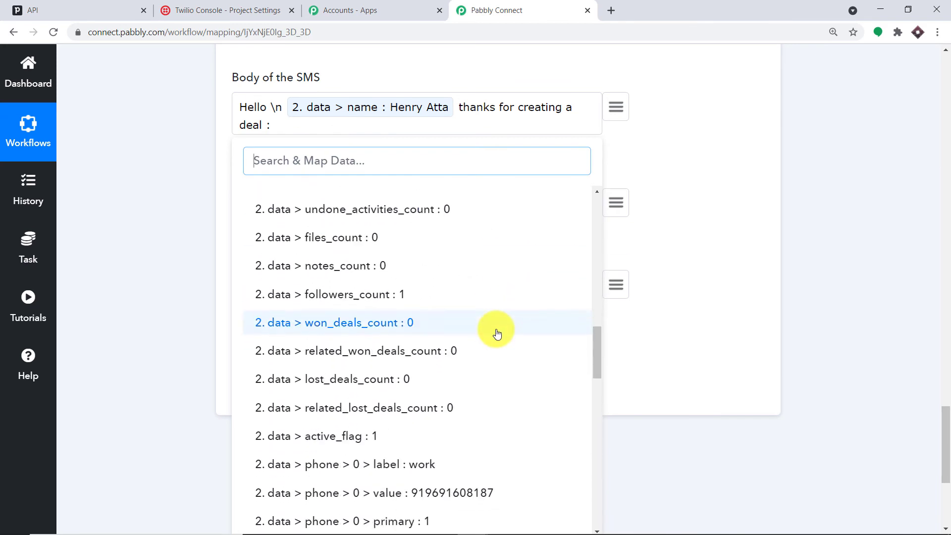
scroll(497, 333, "down", 10)
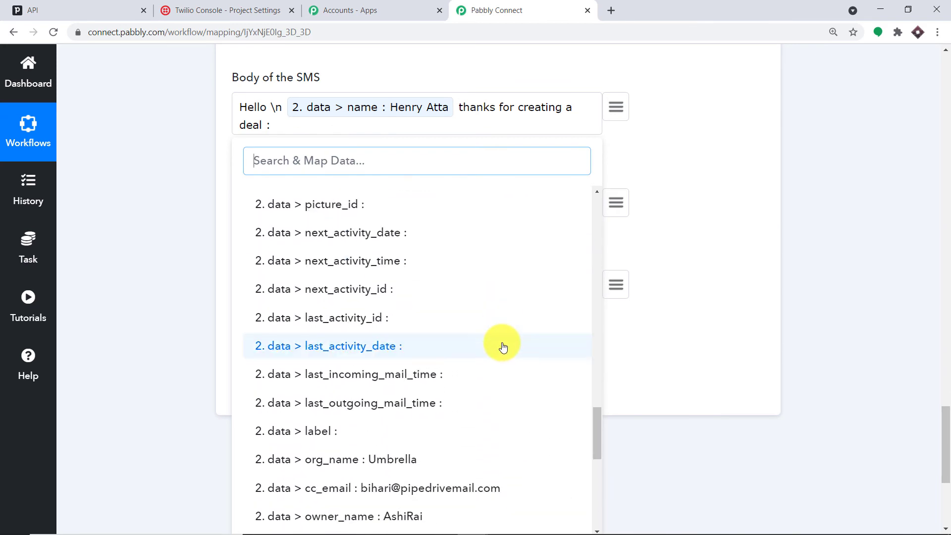
scroll(499, 342, "down", 2)
scroll(491, 322, "up", 20)
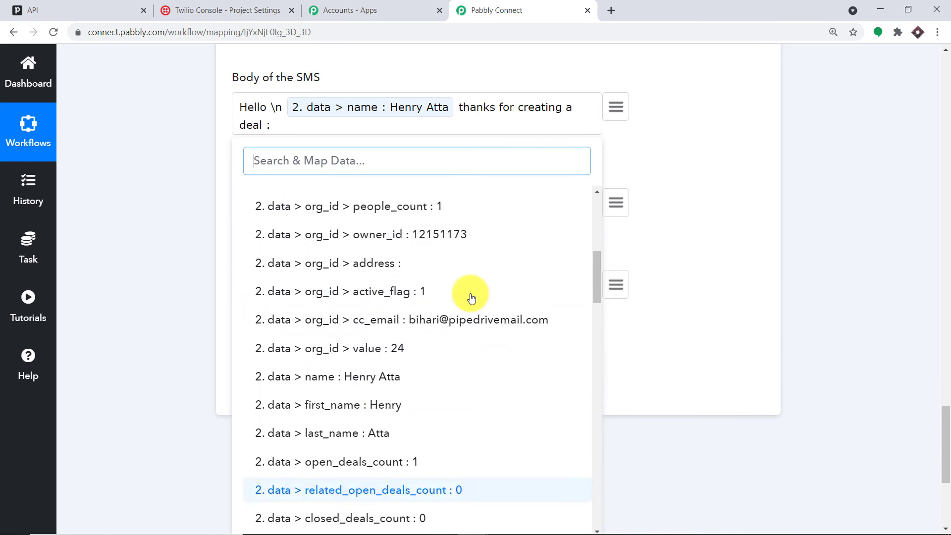
left_click(357, 200)
scroll(442, 272, "down", 5)
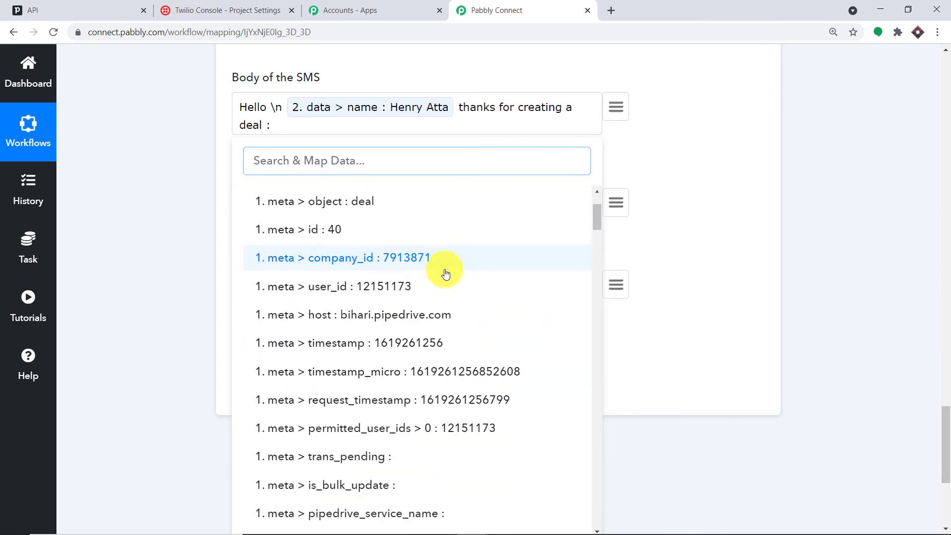
scroll(454, 307, "down", 8)
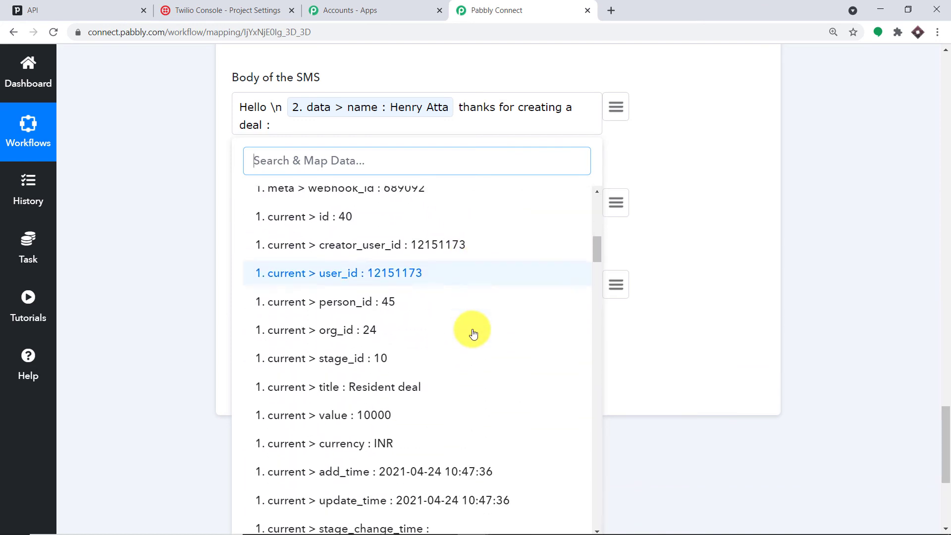
left_click(446, 324)
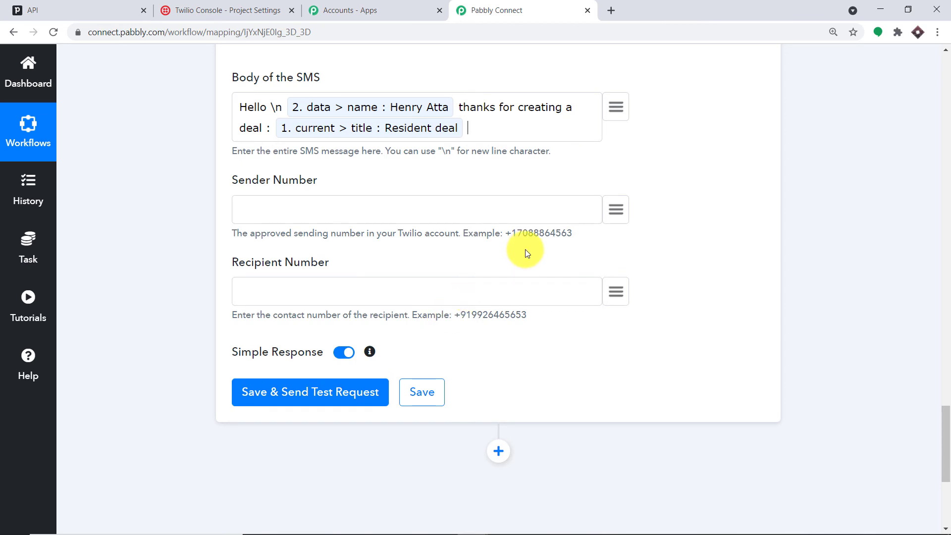
type("and your corporation :")
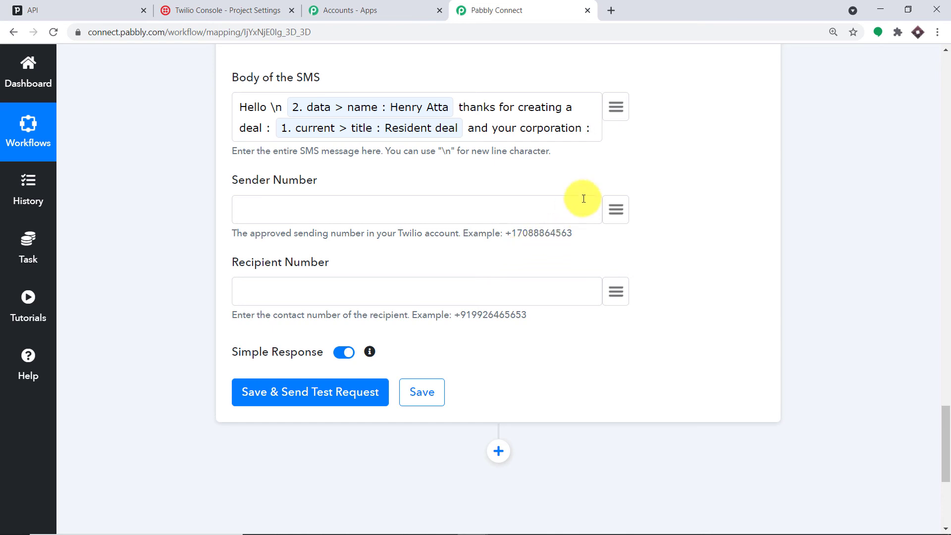
- Map the organisation name Umbrella into the message, followed by 'will enterain this favor'
left_click(616, 107)
scroll(470, 303, "down", 10)
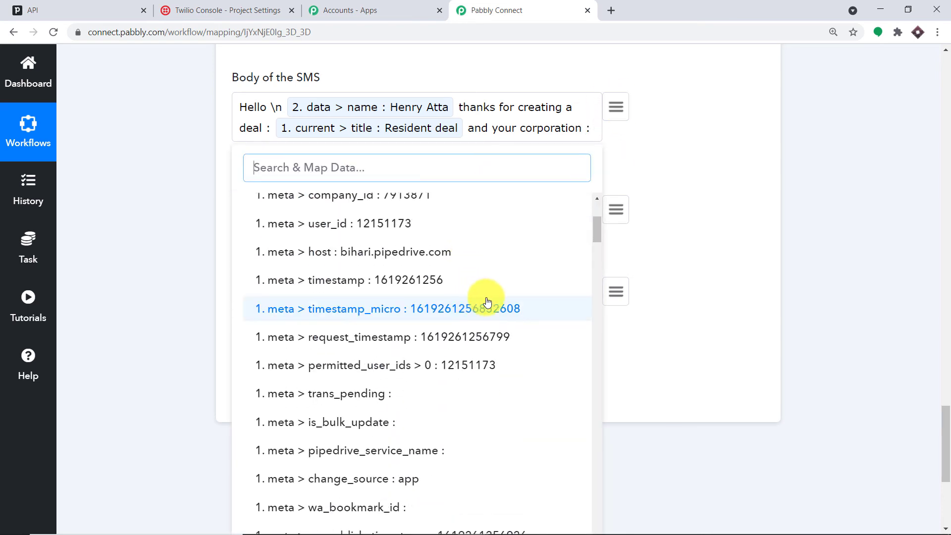
scroll(519, 311, "down", 11)
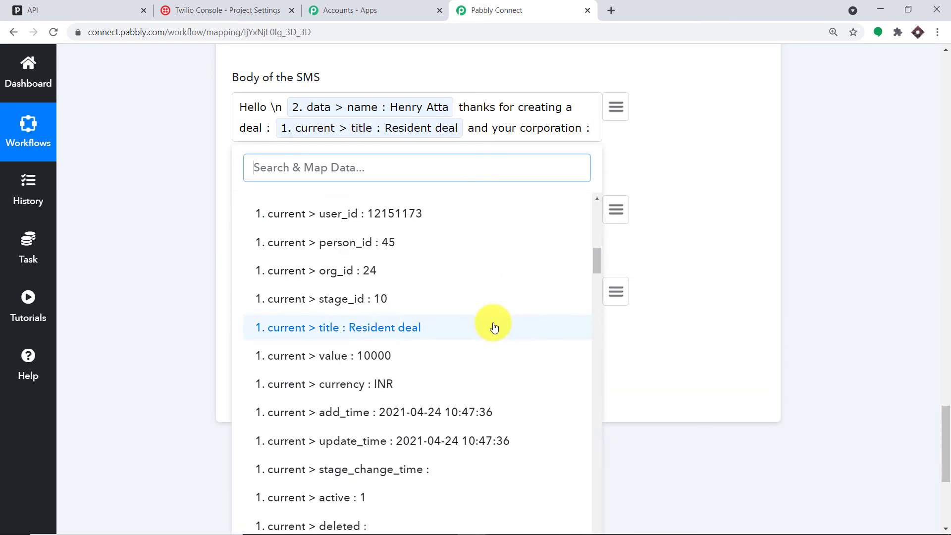
scroll(480, 336, "down", 6)
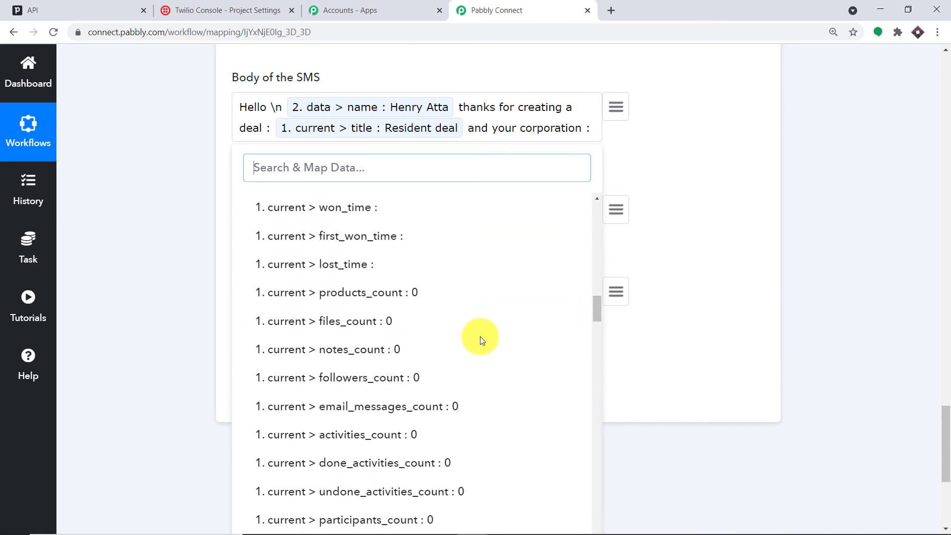
type("umbre")
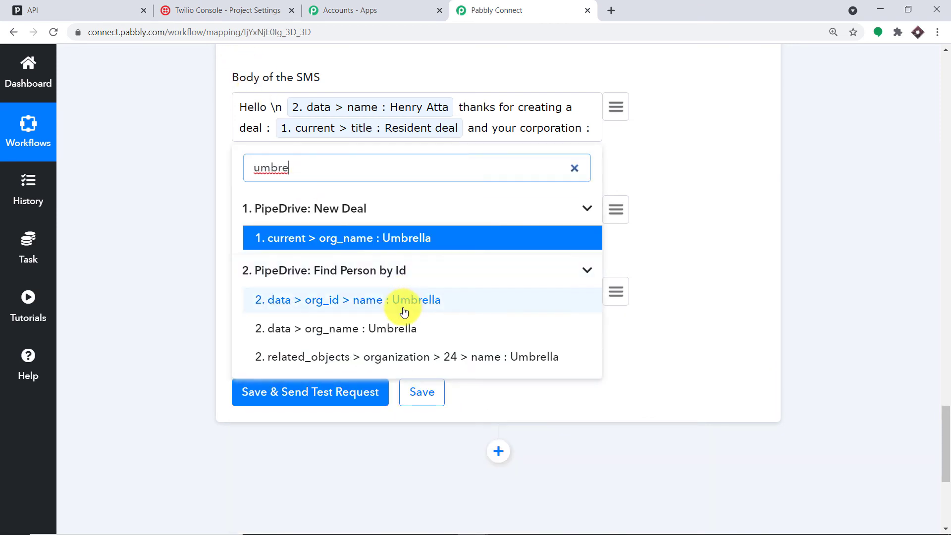
left_click(403, 307)
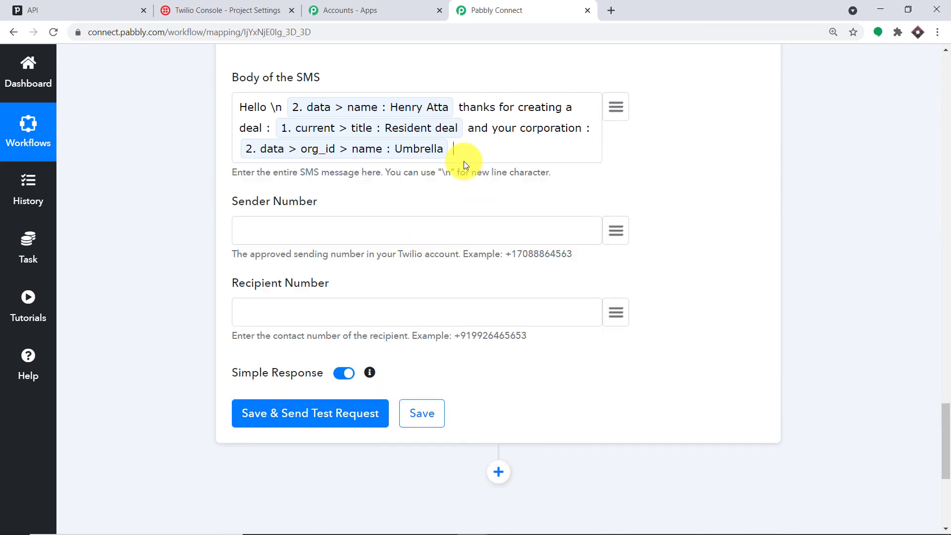
type("will")
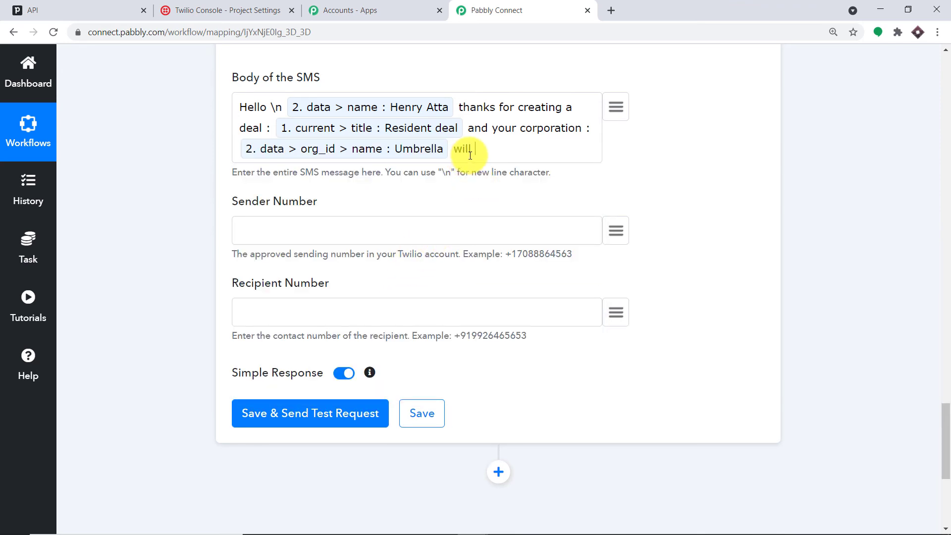
type(" enterain this favor")
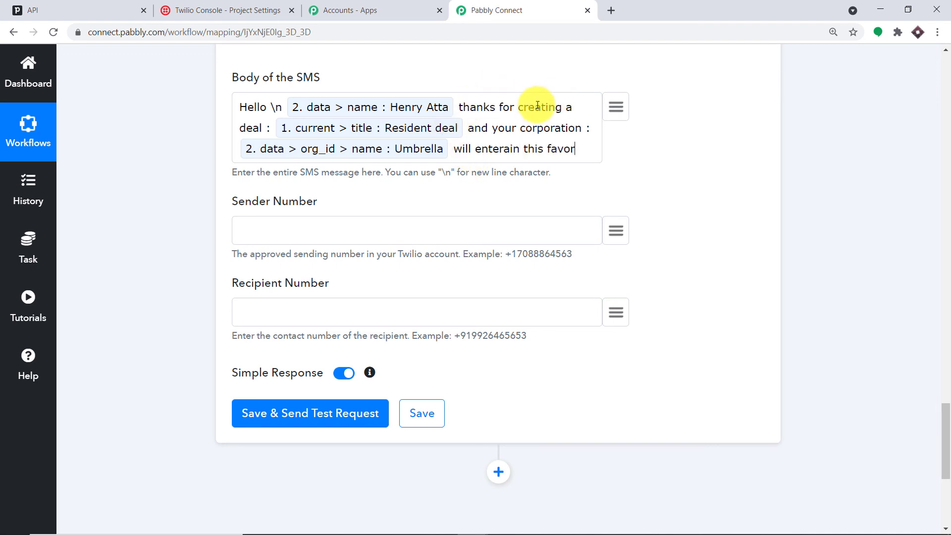
- After the deal title, insert 'worth', the mapped deal value 10000, and 'INR'
left_click(465, 131)
type("worth")
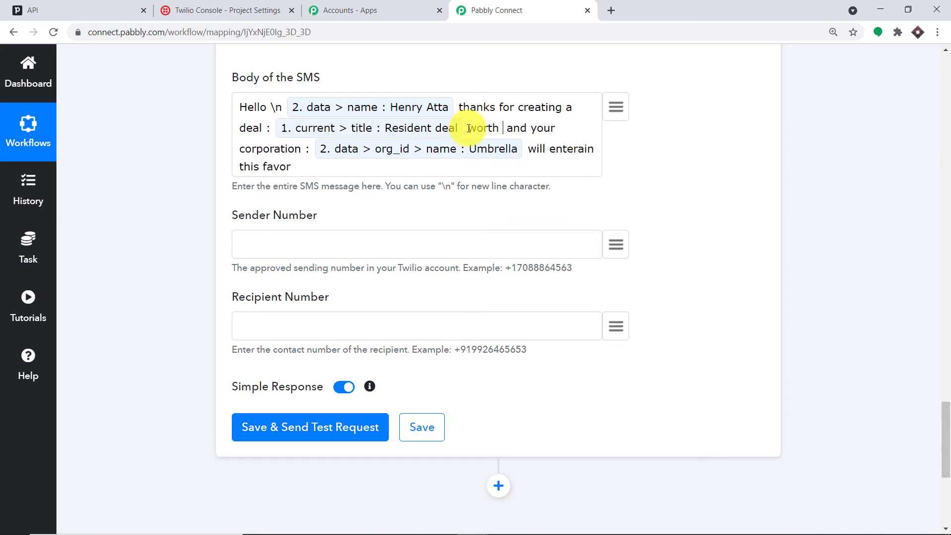
left_click(615, 104)
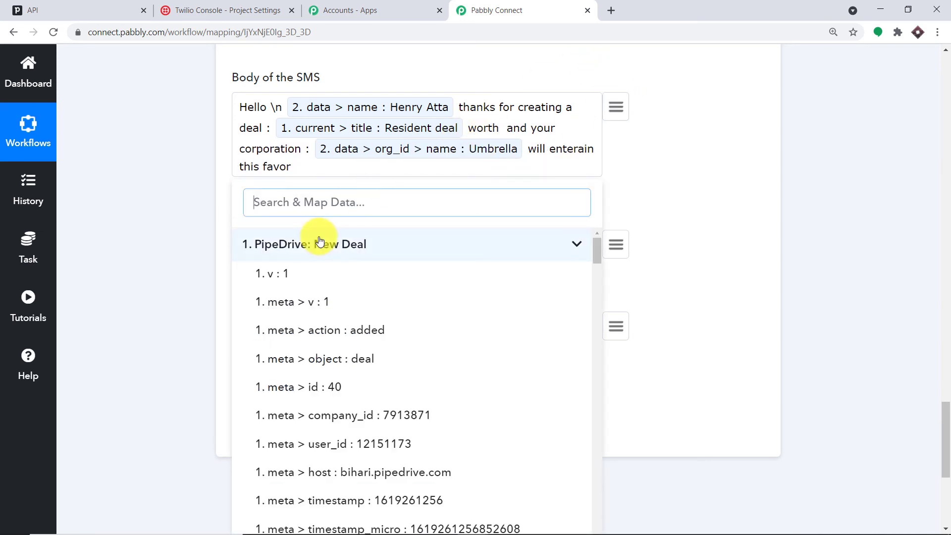
type("100")
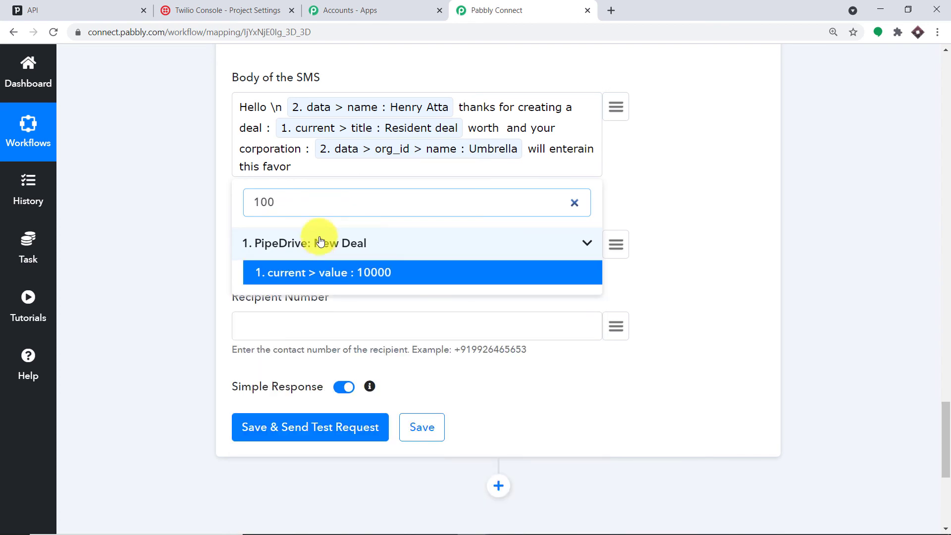
left_click(342, 272)
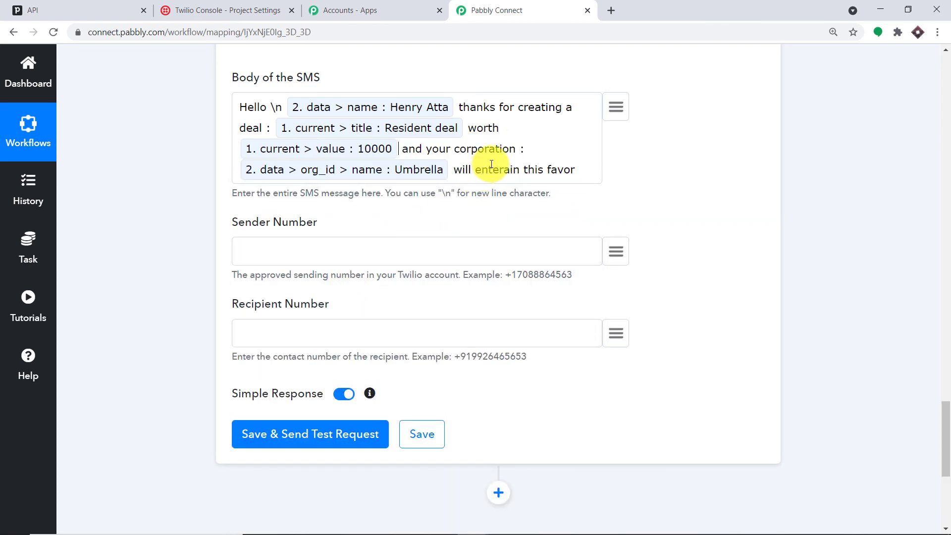
type("INR")
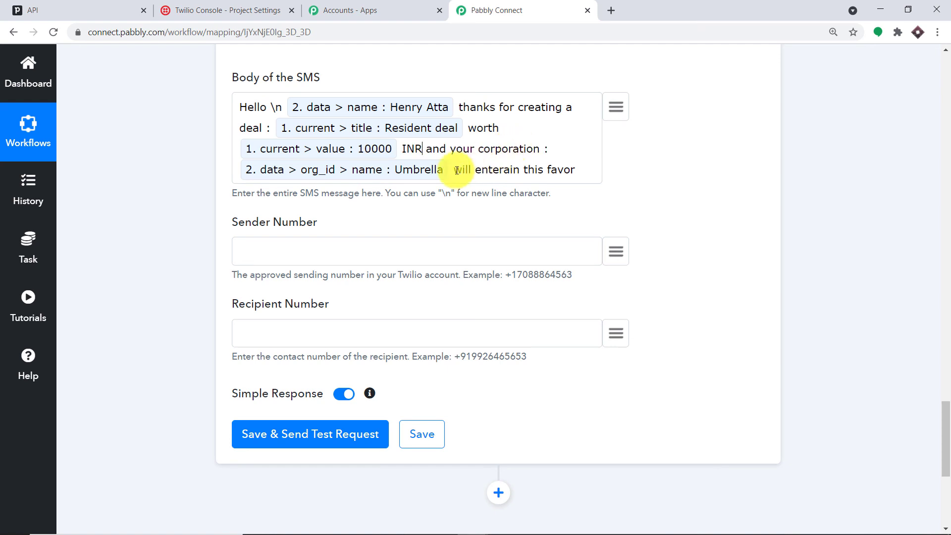
left_click(578, 170)
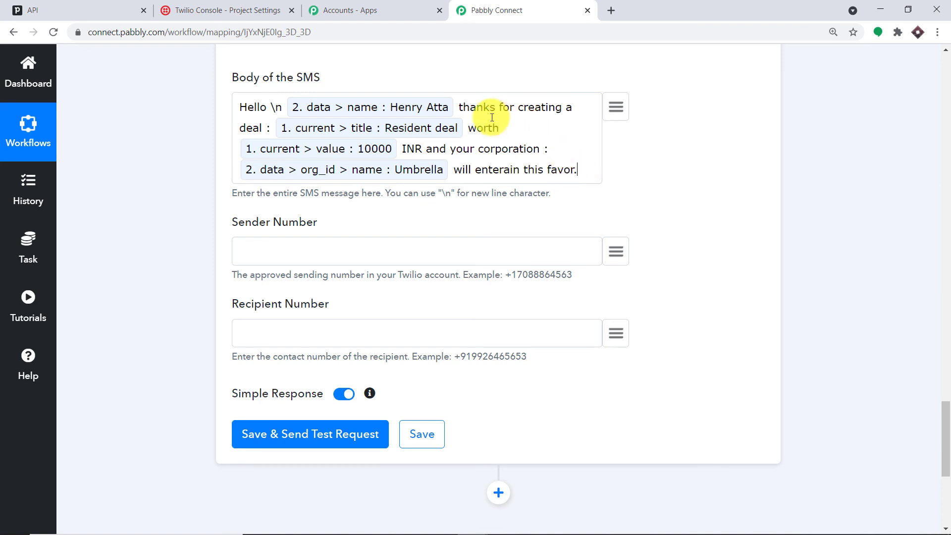
left_click(369, 259)
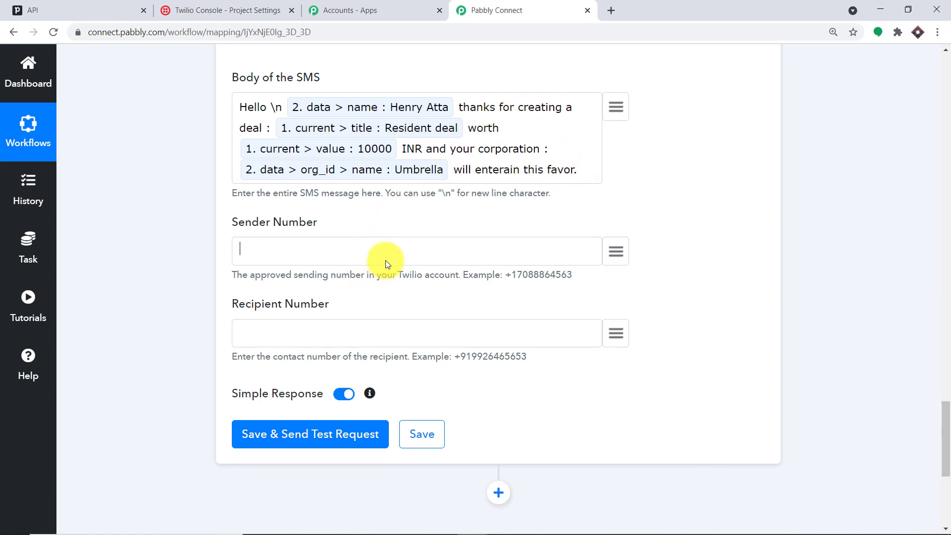
- Paste the Twilio number as Sender Number and map the found person's phone value as Recipient Number
right_click(308, 250)
left_click(329, 340)
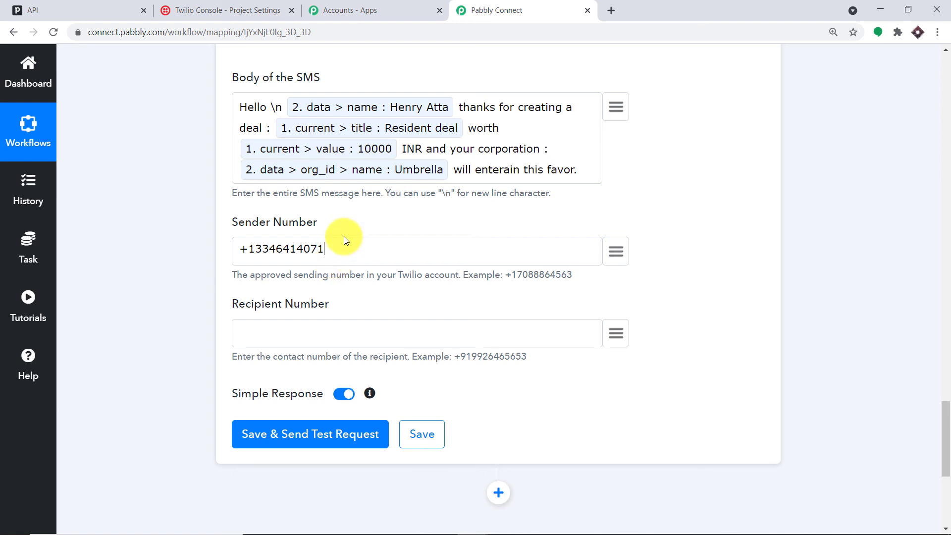
left_click(327, 335)
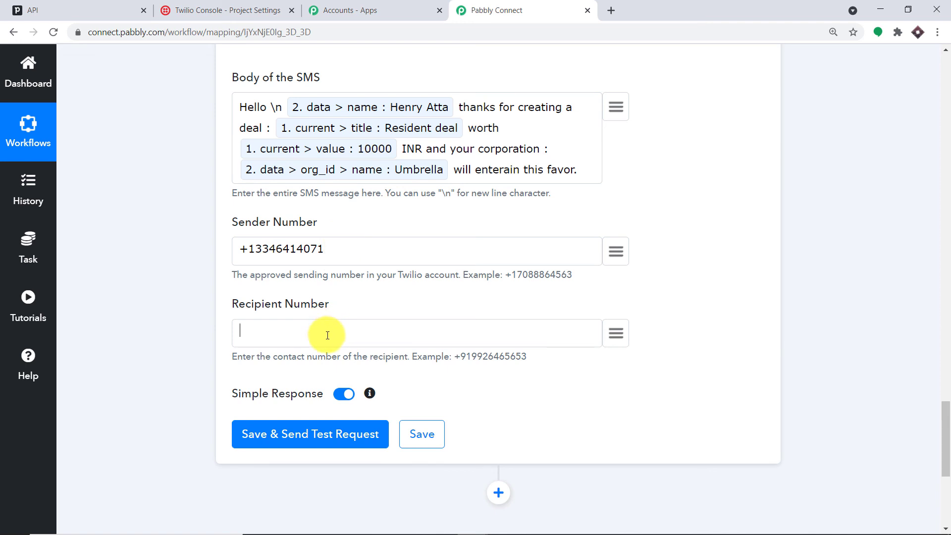
left_click(616, 333)
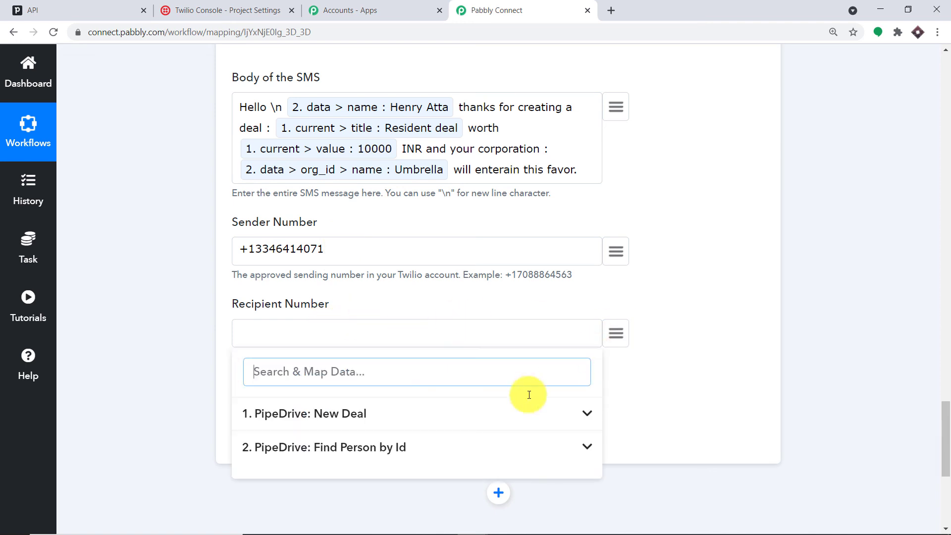
left_click(377, 457)
scroll(481, 411, "down", 15)
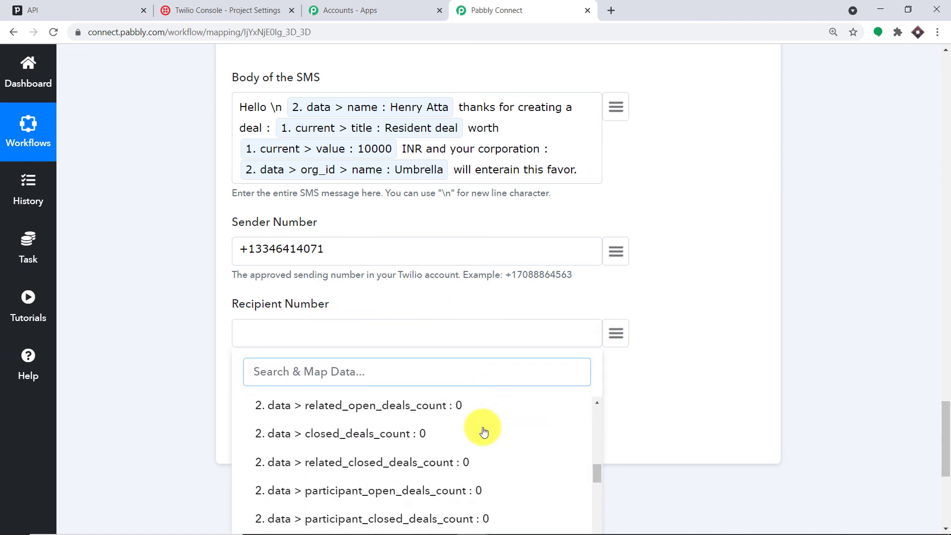
scroll(484, 432, "down", 14)
scroll(478, 435, "up", 2)
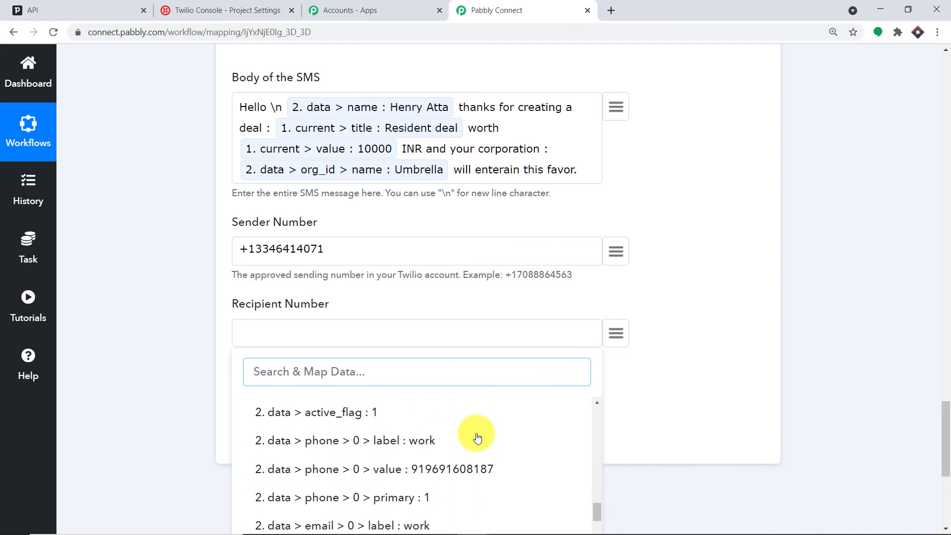
left_click(456, 469)
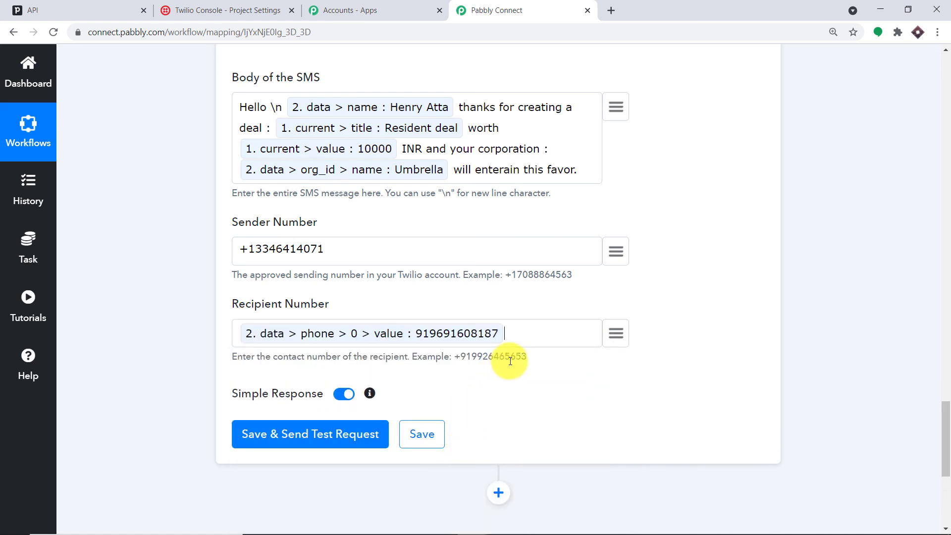
- Prefix the recipient phone value with '+' to match the example number format
scroll(550, 347, "down", 1)
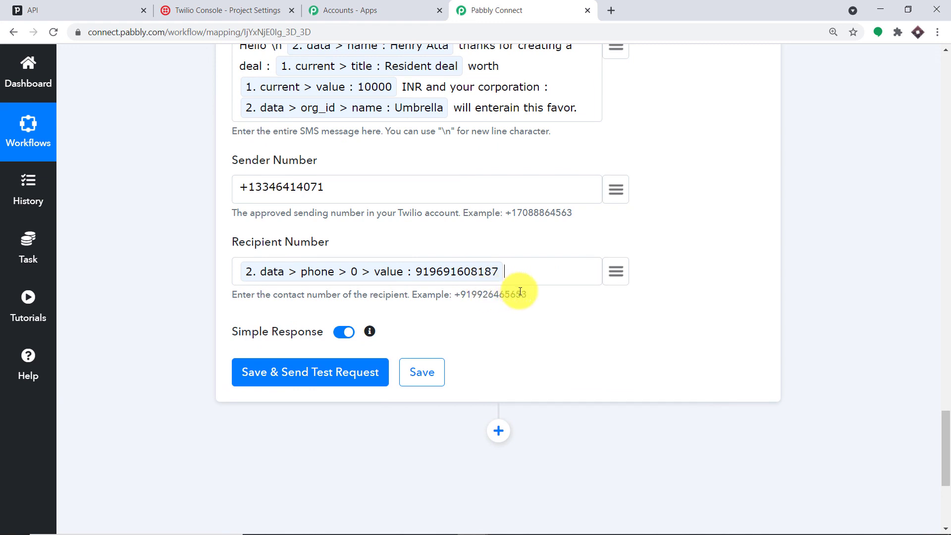
left_click_drag(537, 293, 455, 289)
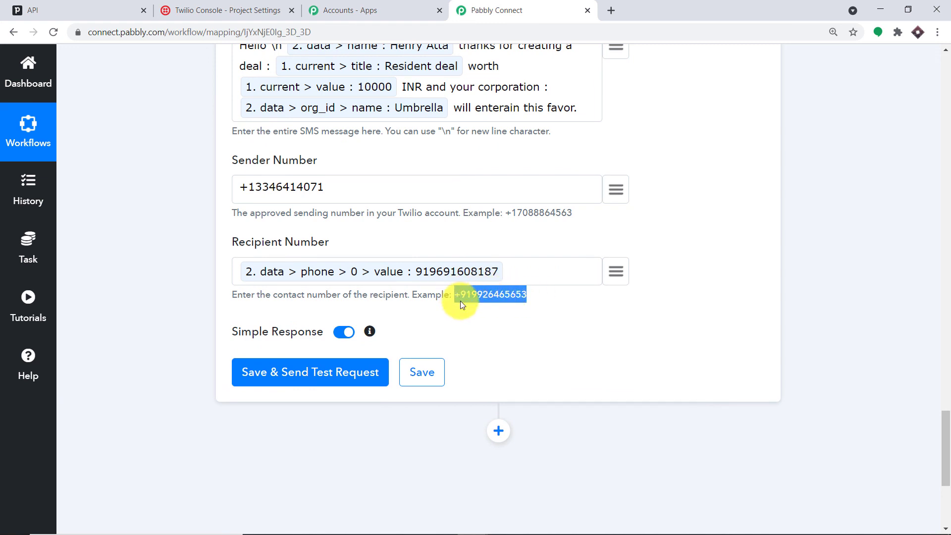
left_click(237, 274)
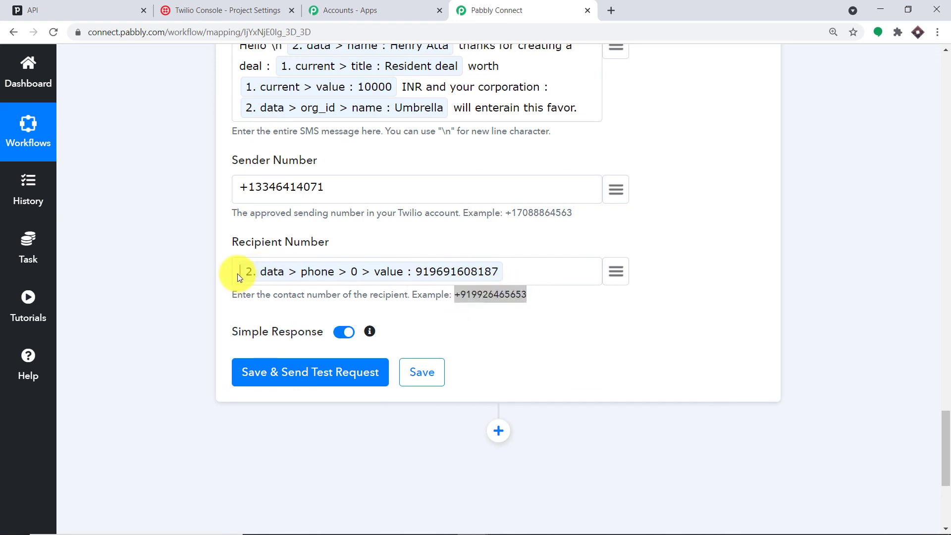
type("+")
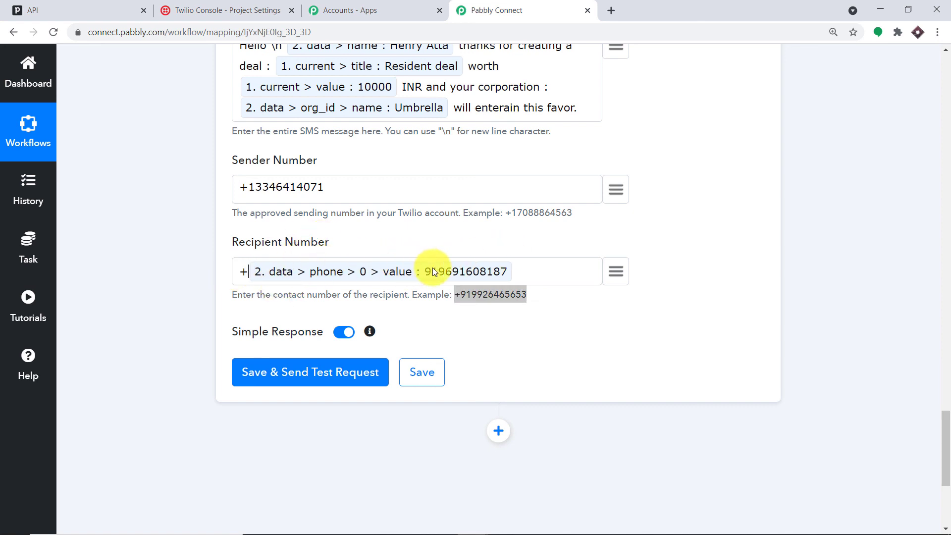
left_click(485, 239)
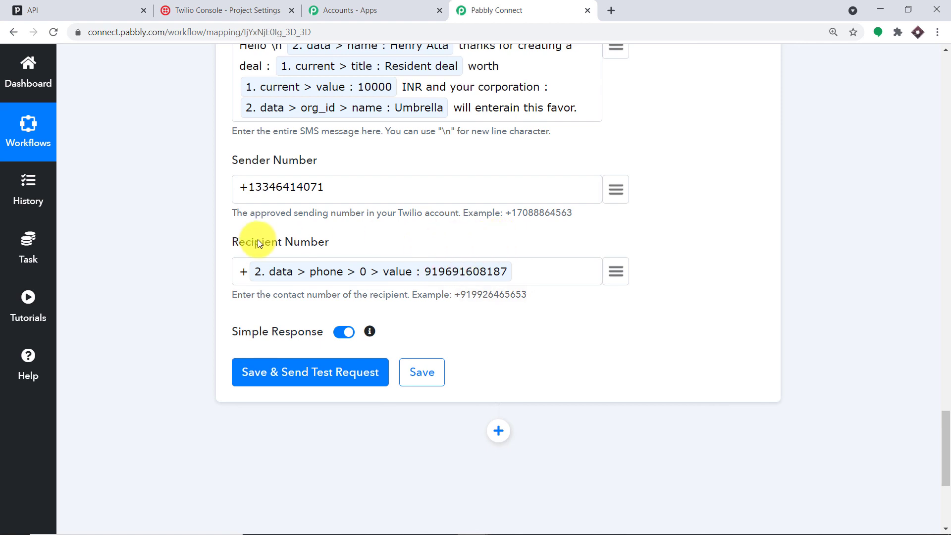
scroll(378, 232, "up", 3)
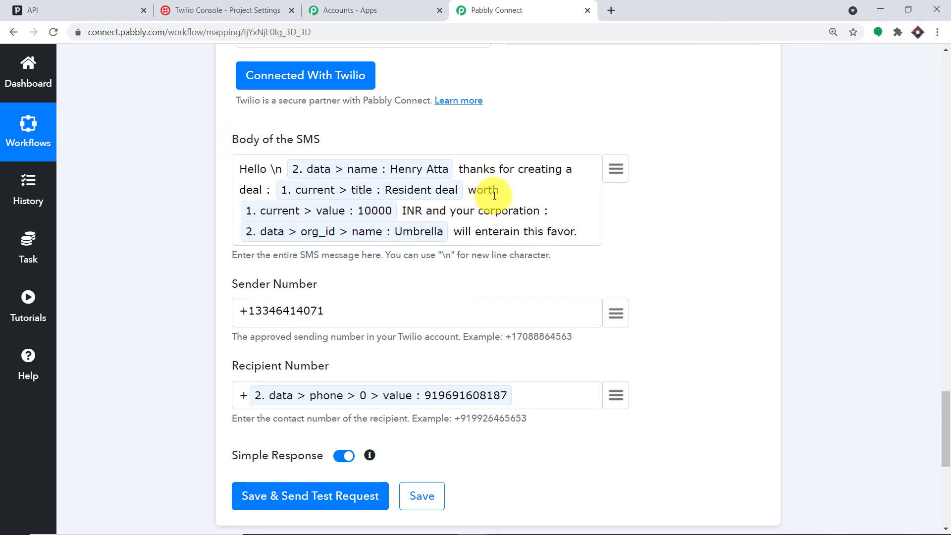
scroll(485, 228, "down", 4)
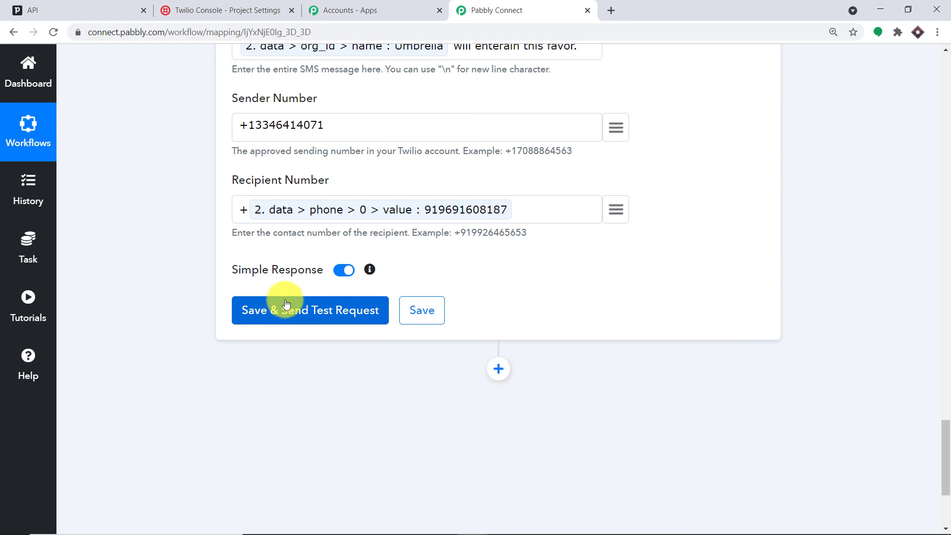
- Save the Twilio Send SMS step with a test request and review the successful API response
left_click(317, 316)
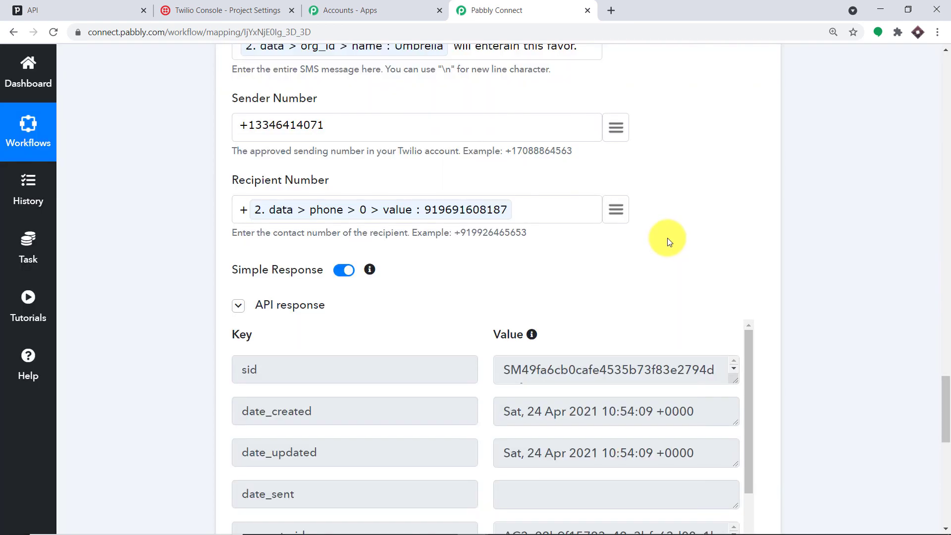
scroll(665, 253, "down", 2)
scroll(669, 270, "down", 1)
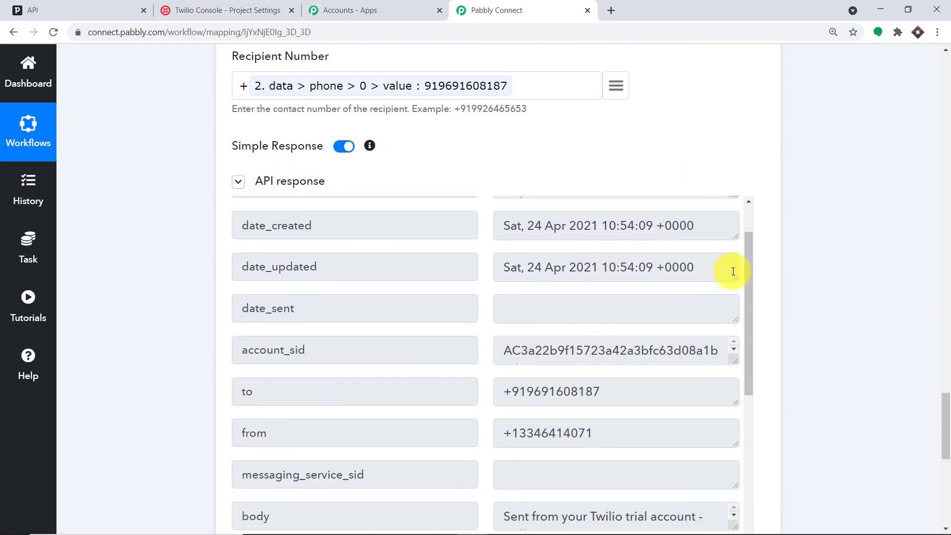
scroll(780, 266, "up", 7)
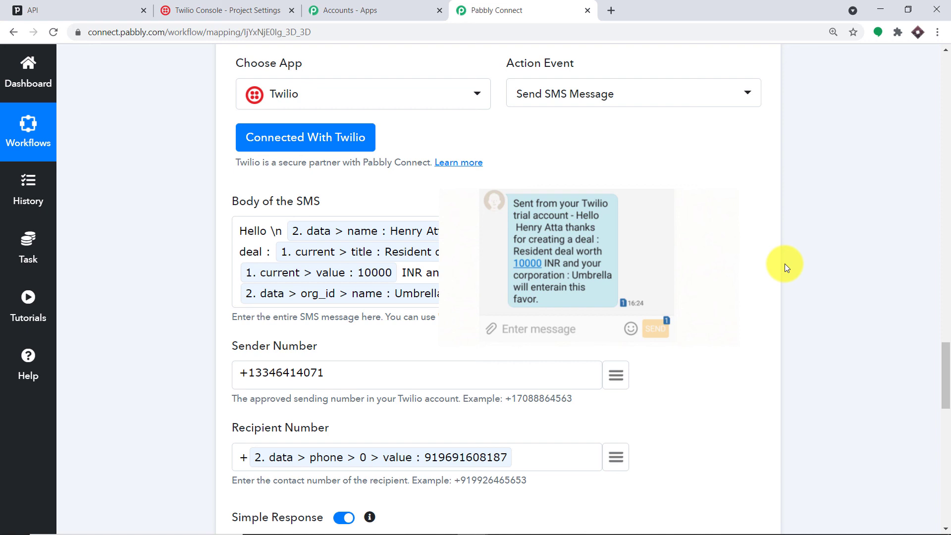
left_click_drag(946, 355, 947, 342)
left_click_drag(941, 459, 941, 307)
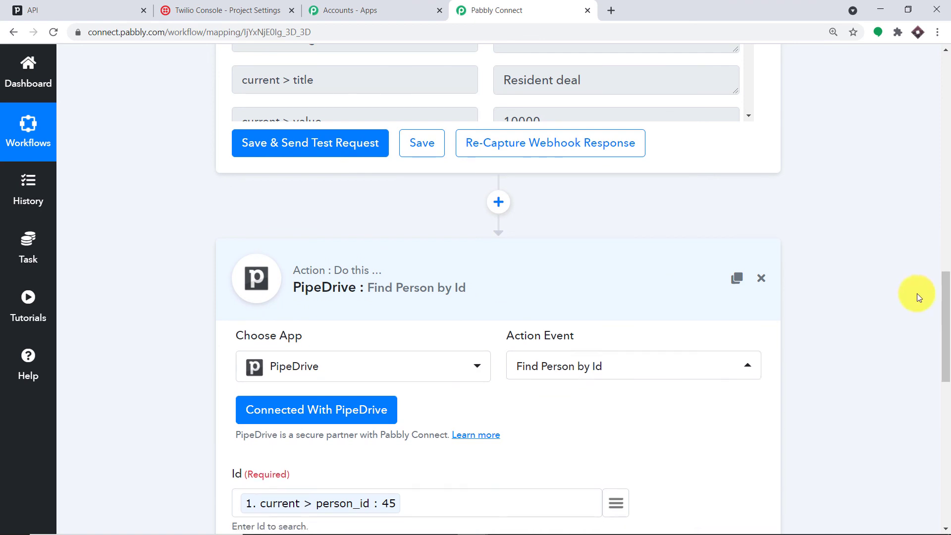
scroll(931, 290, "down", 8)
- Collapse the PipeDrive trigger form and scroll through the three-step New Deal → Find Person → Send SMS workflow
scroll(947, 287, "up", 10)
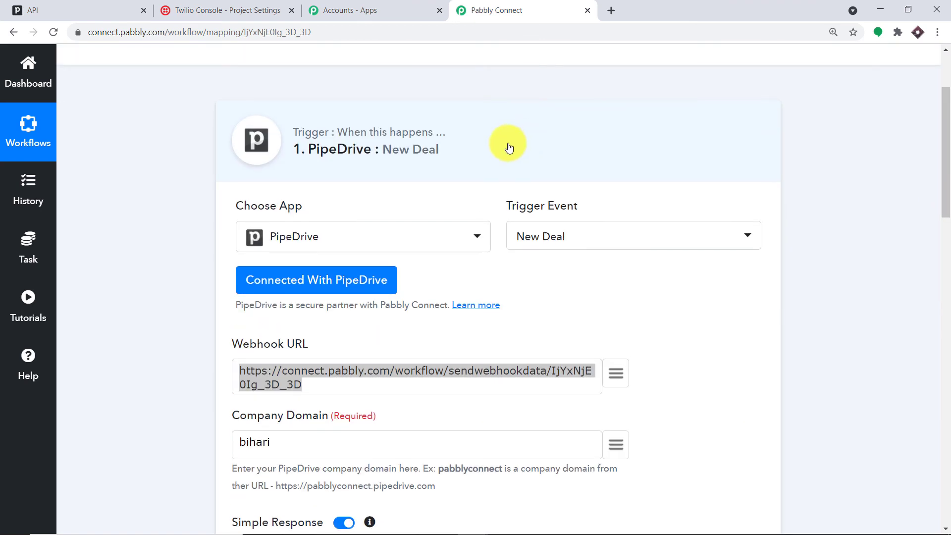
left_click(502, 150)
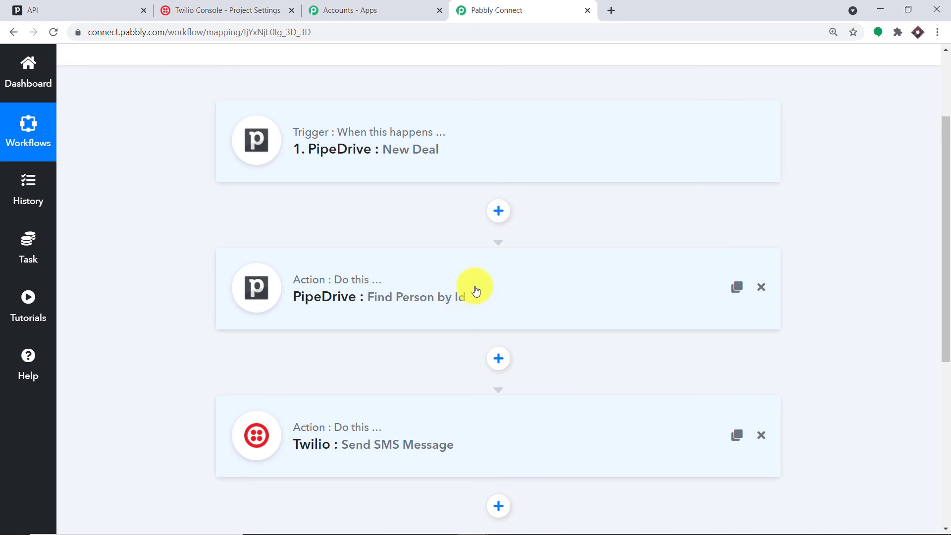
scroll(382, 325, "down", 2)
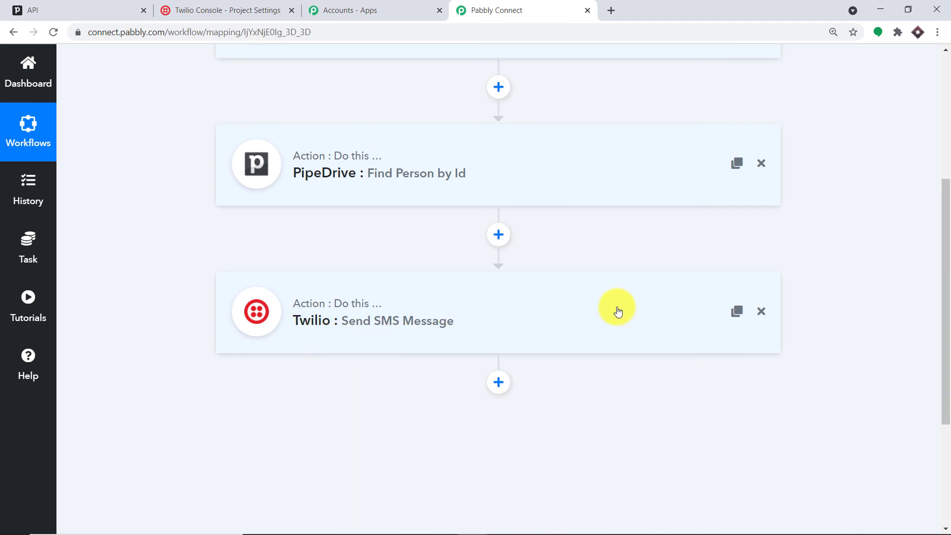
scroll(594, 315, "up", 2)
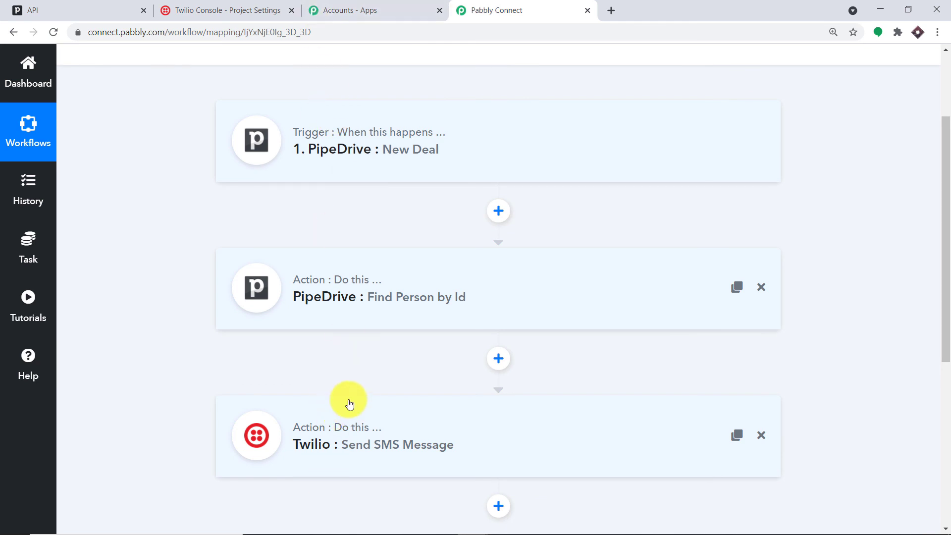